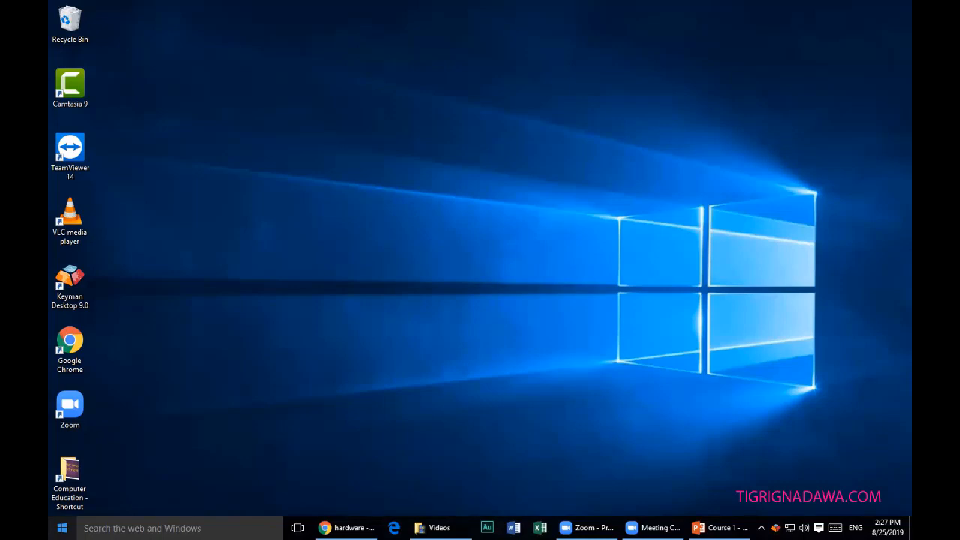
# Launch WordPad from a Start search for 'wor' and maximize its blank document window.
pyautogui.click(74, 528)
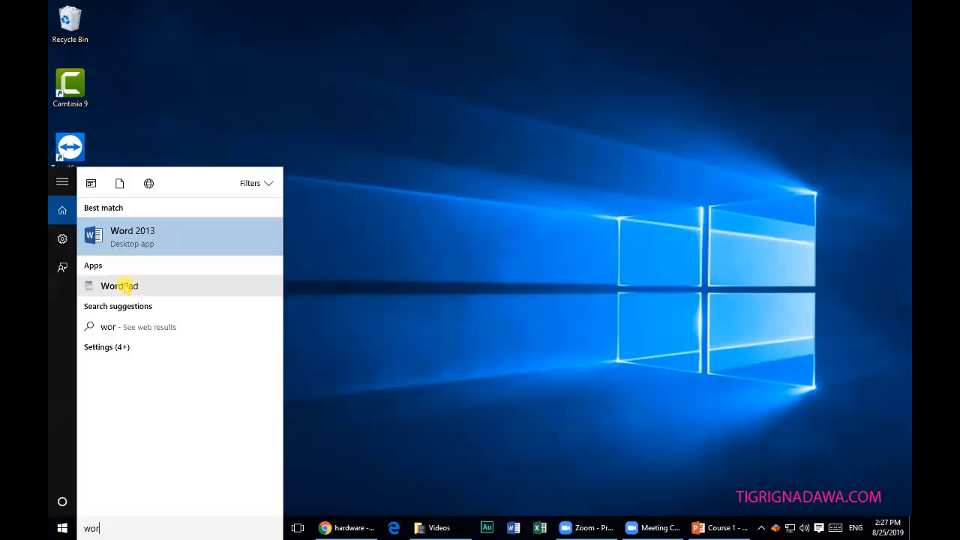
pyautogui.click(124, 285)
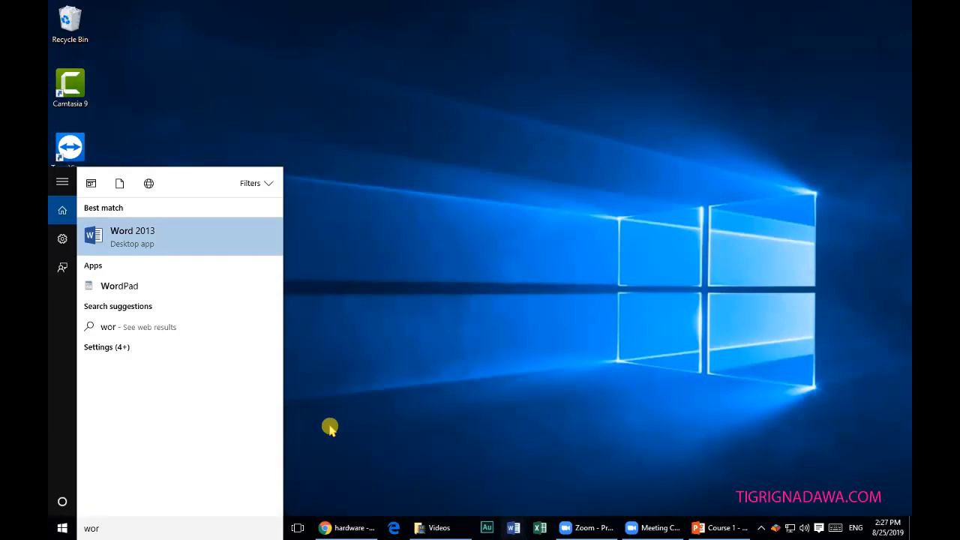
pyautogui.click(136, 287)
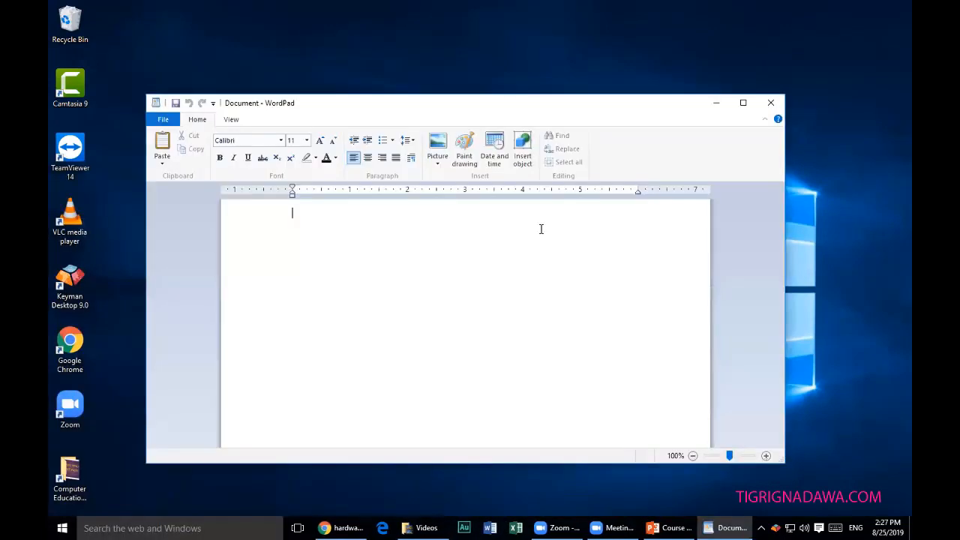
pyautogui.click(743, 102)
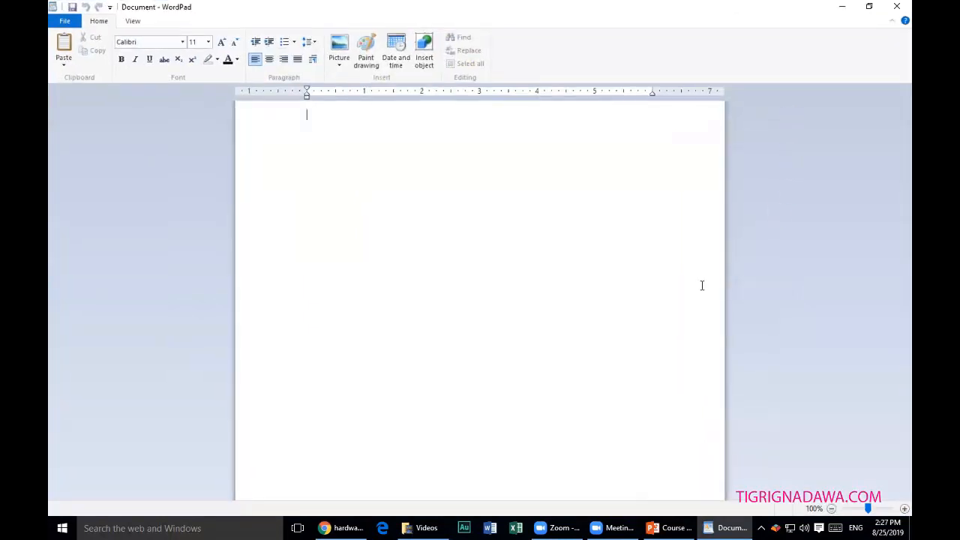
pyautogui.scroll(4, 591, 237)
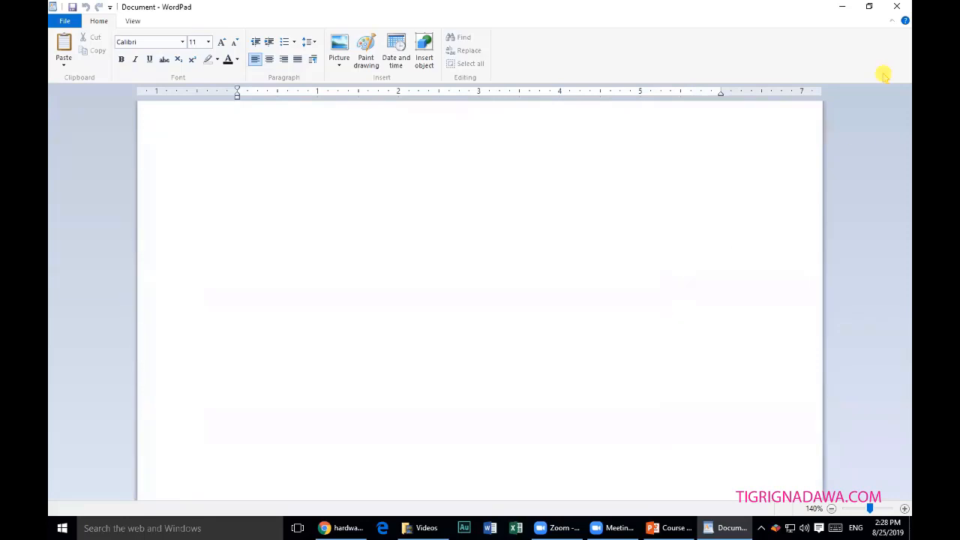
# Minimize WordPad, dismiss Word's activation notice, create a blank Word document, then return to WordPad.
pyautogui.click(842, 7)
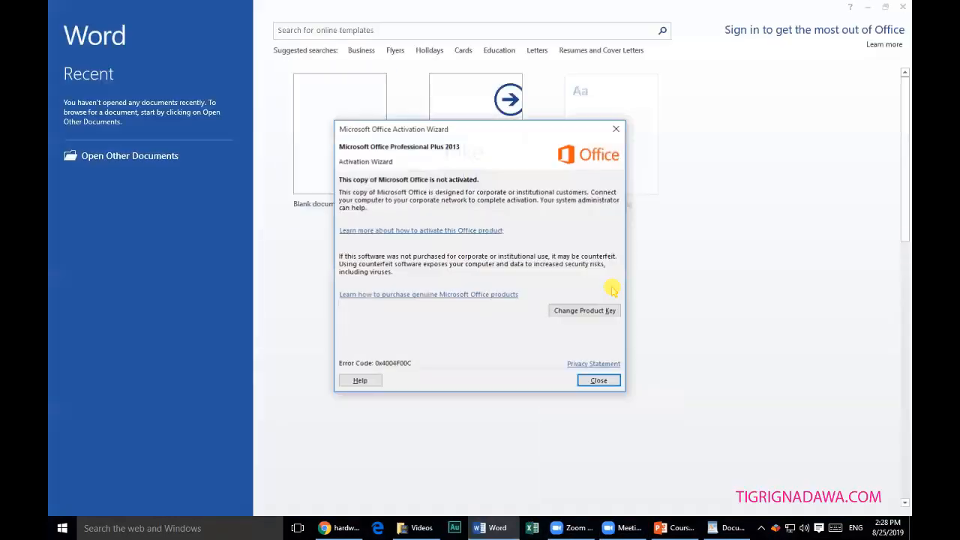
pyautogui.click(599, 380)
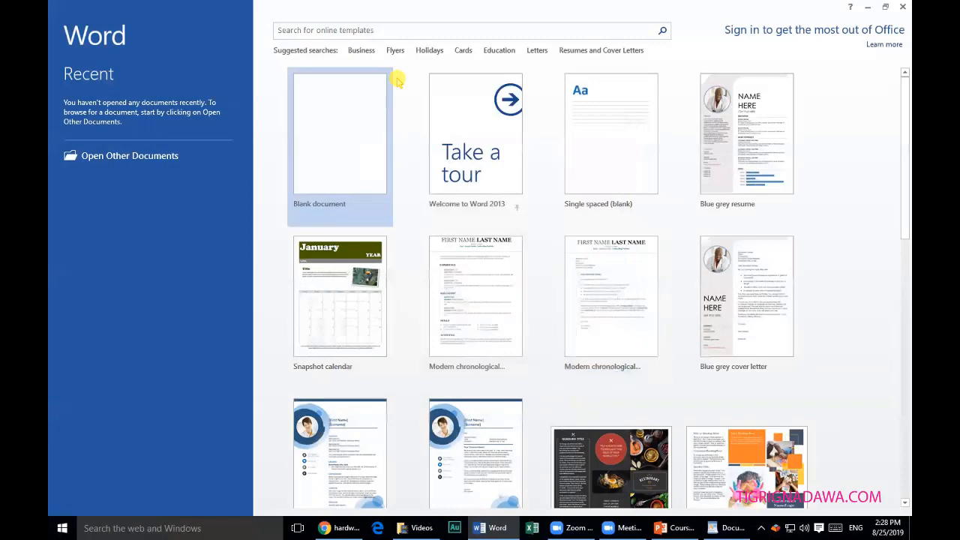
pyautogui.click(342, 123)
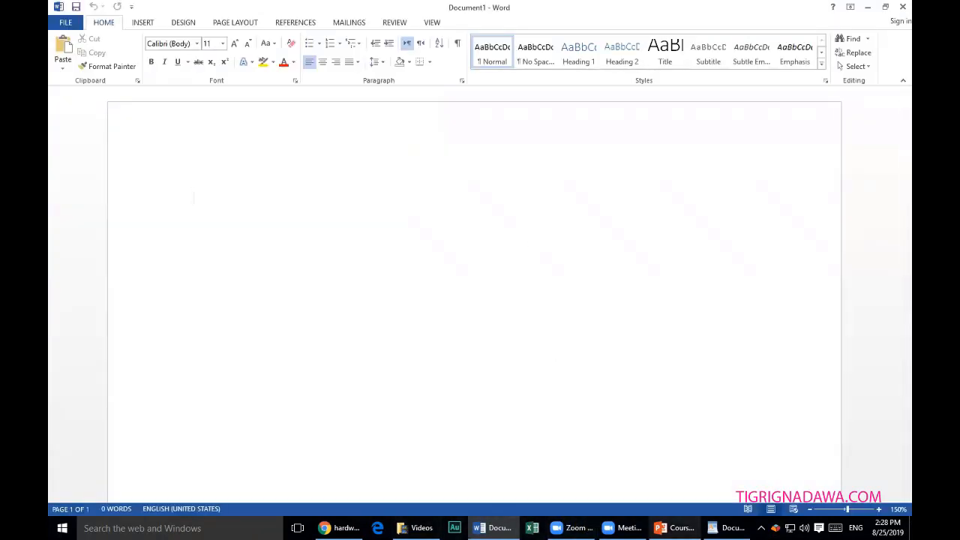
pyautogui.click(727, 528)
pyautogui.moveTo(728, 528); pyautogui.dragTo(531, 528)
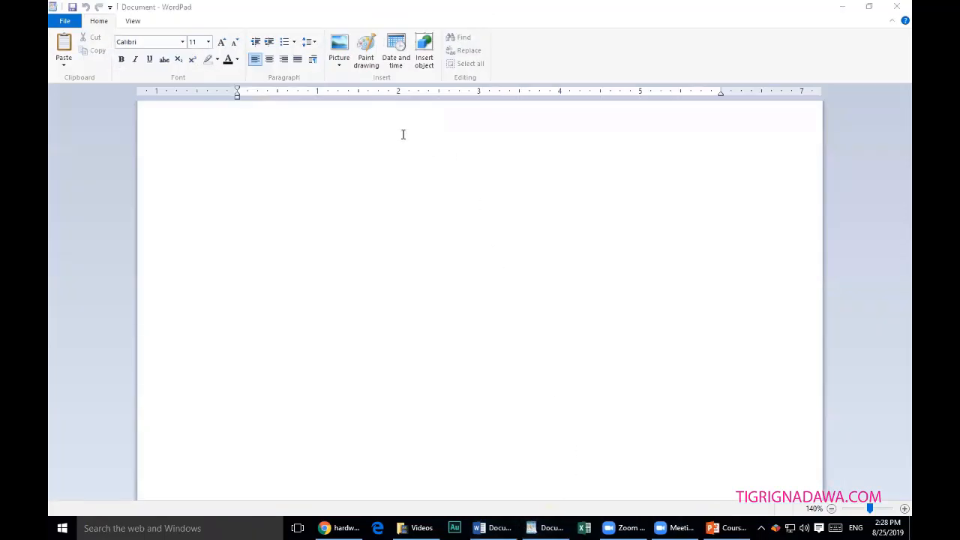
# With WordPad in focus, change the keyboard input language from ENG to Tigrinya.
pyautogui.click(339, 152)
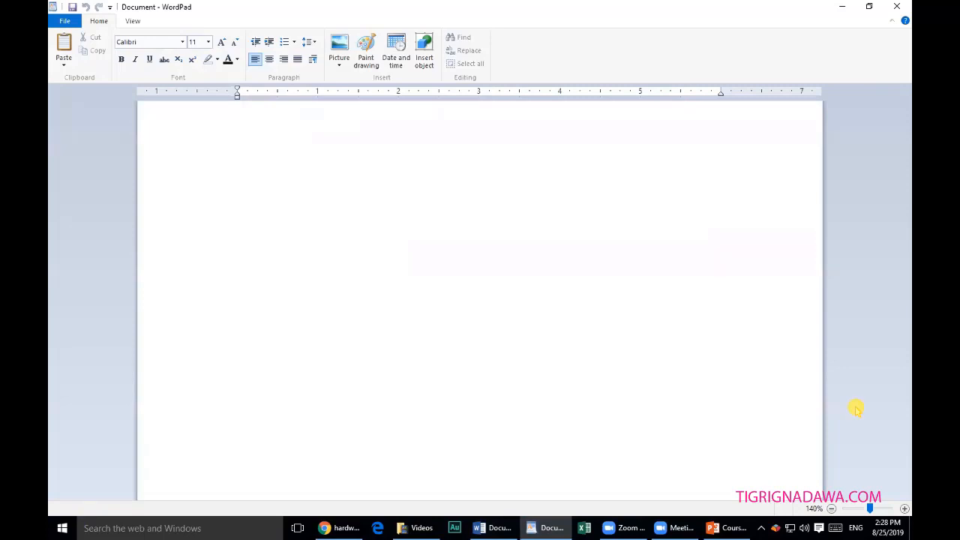
pyautogui.click(856, 528)
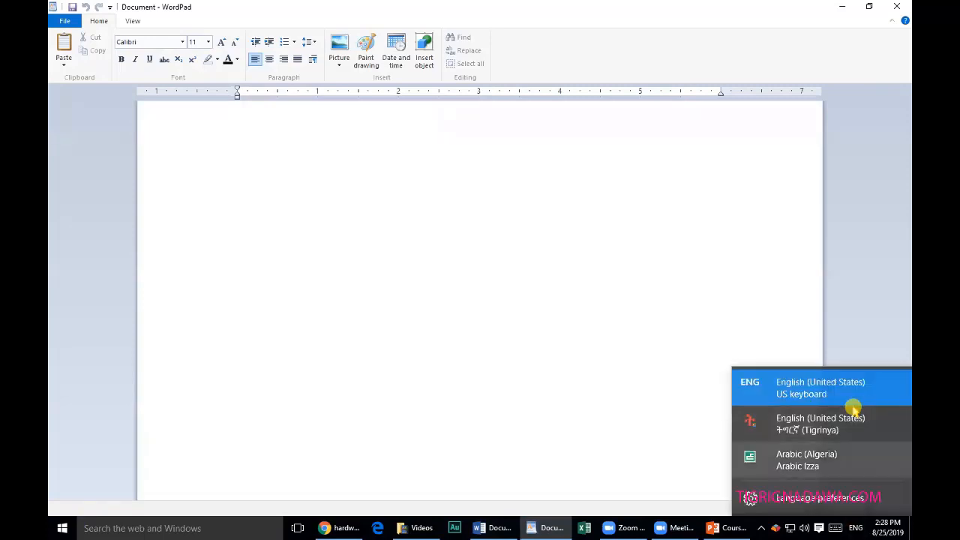
pyautogui.click(812, 422)
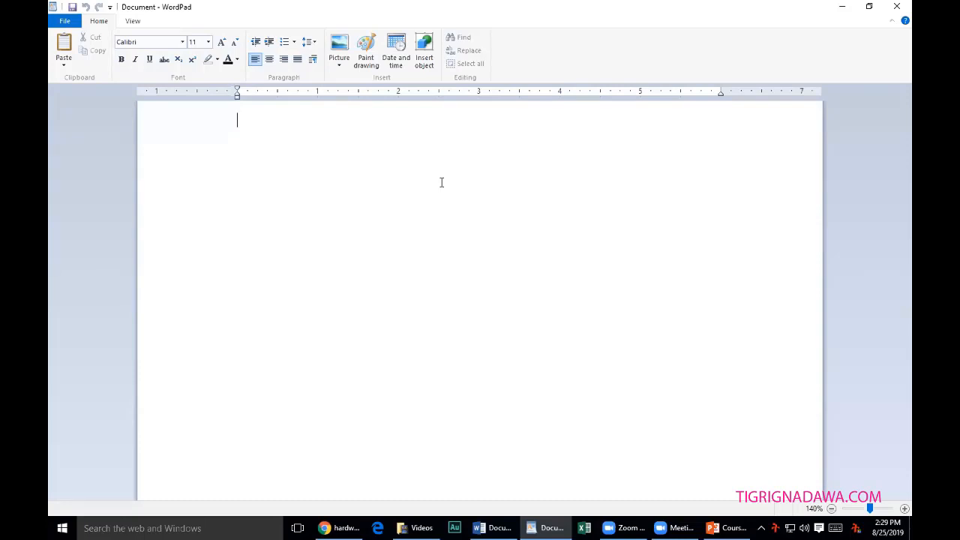
# Type the Tigrinya greeting line addressing the recipient, then start a new line.
pyautogui.write('ክ')
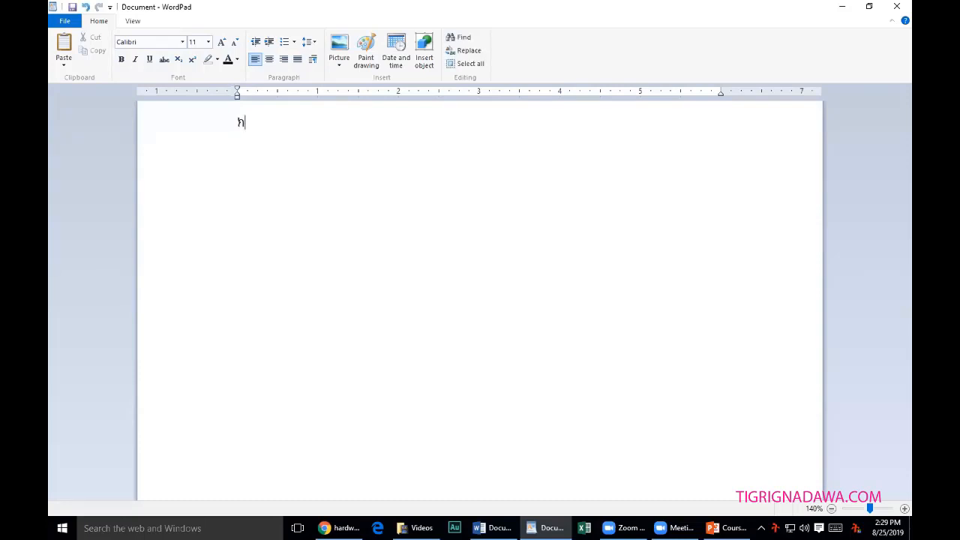
pyautogui.write('ቡር ኣቶ ሃ')
pyautogui.press('BackSpace')
pyautogui.write('ሓሮስ')
pyautogui.press('Return')
# Type the Tigrinya sentence introducing the writer as a nurse of ten years, adding a blank line above.
pyautogui.write('ኣነ')
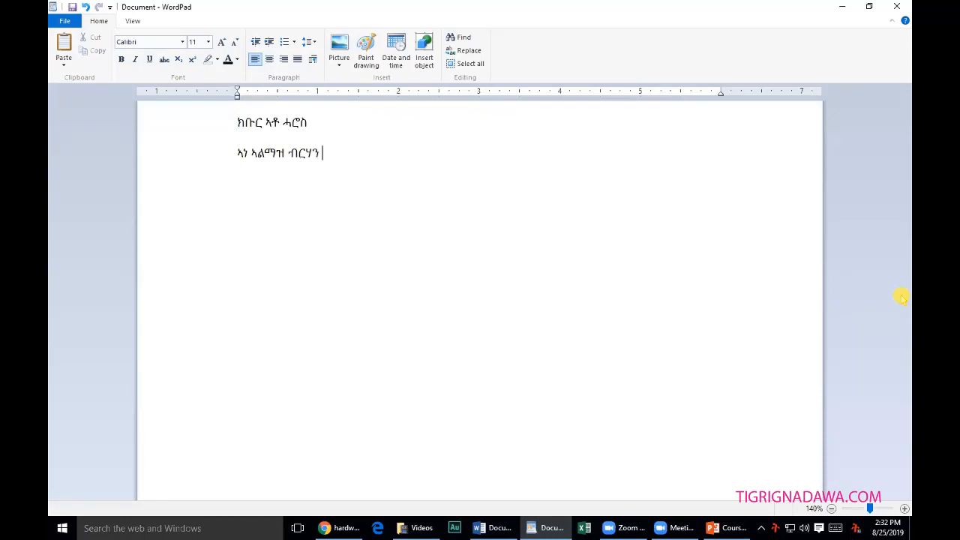
pyautogui.write('ዝ')
pyautogui.write('ተብ')
pyautogui.write('ay')
pyautogui.write('l')
pyautogui.write('ku')
pyautogui.write(' s')
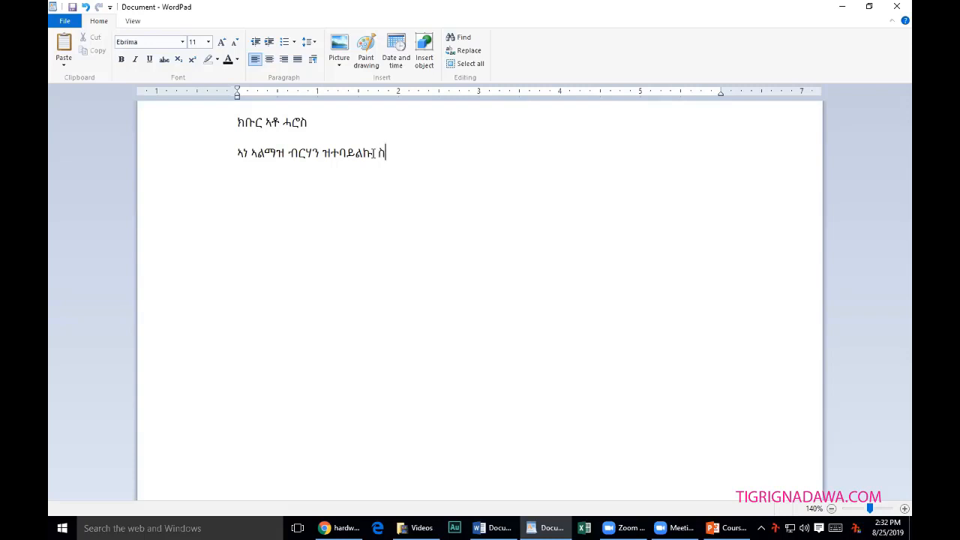
pyautogui.write('raH ney')
pyautogui.press('BackSpace')
pyautogui.press('BackSpace')
pyautogui.write('nay')
pyautogui.write('ner')
pyautogui.write('s ')
pyautogui.write('10')
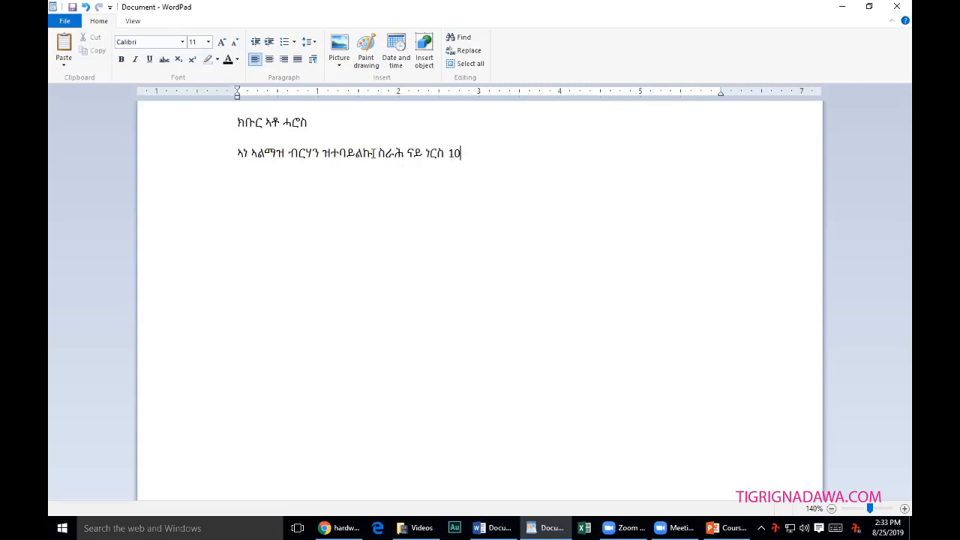
pyautogui.press('BackSpace')
pyautogui.press('BackSpace')
pyautogui.write('ዓሰርት ዓመት ሰ')
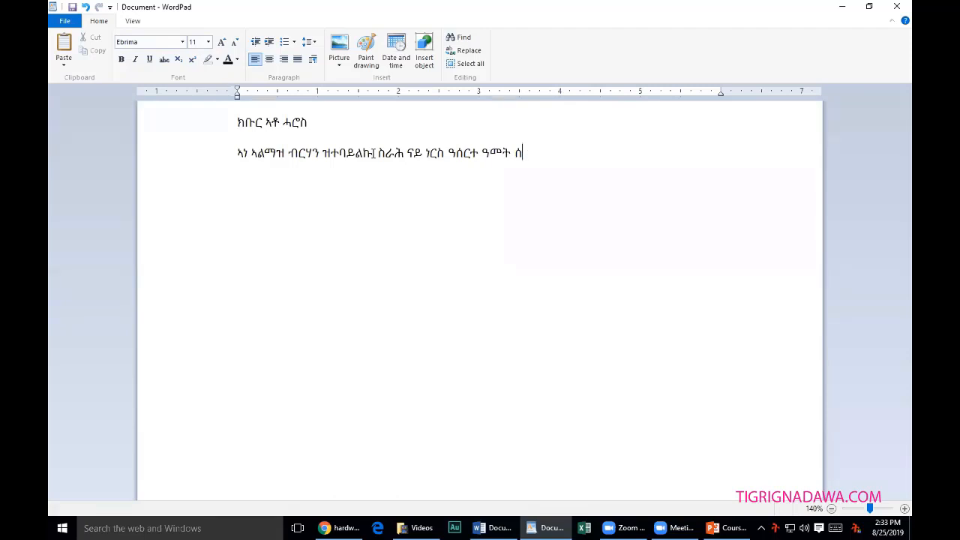
pyautogui.write('ሪሕ')
pyautogui.write('ሕ')
pyautogui.write('ሔ')
pyautogui.write('.')
pyautogui.press('Return')
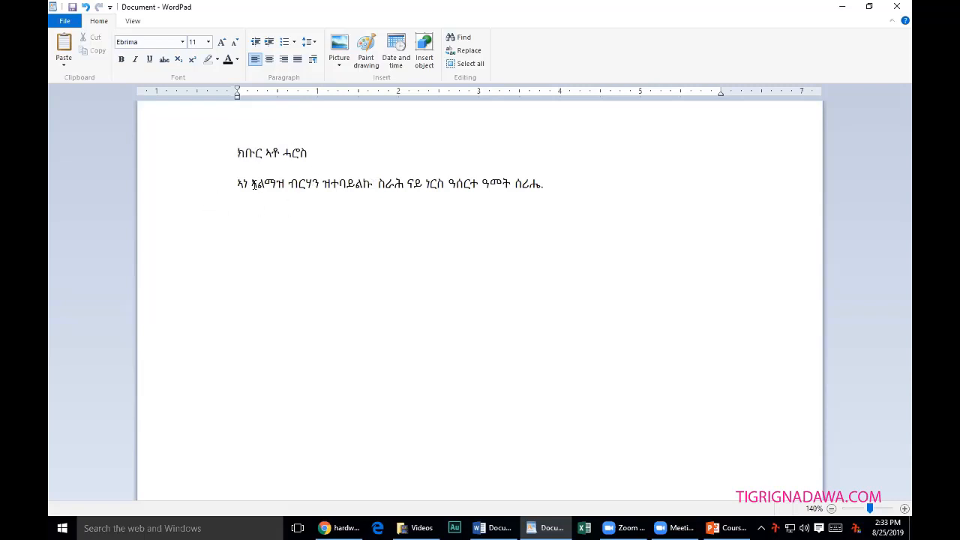
# Select the greeting line and set its font size to 15.
pyautogui.moveTo(241, 183); pyautogui.dragTo(288, 183)
pyautogui.click(236, 154)
pyautogui.moveTo(237, 152); pyautogui.dragTo(304, 152)
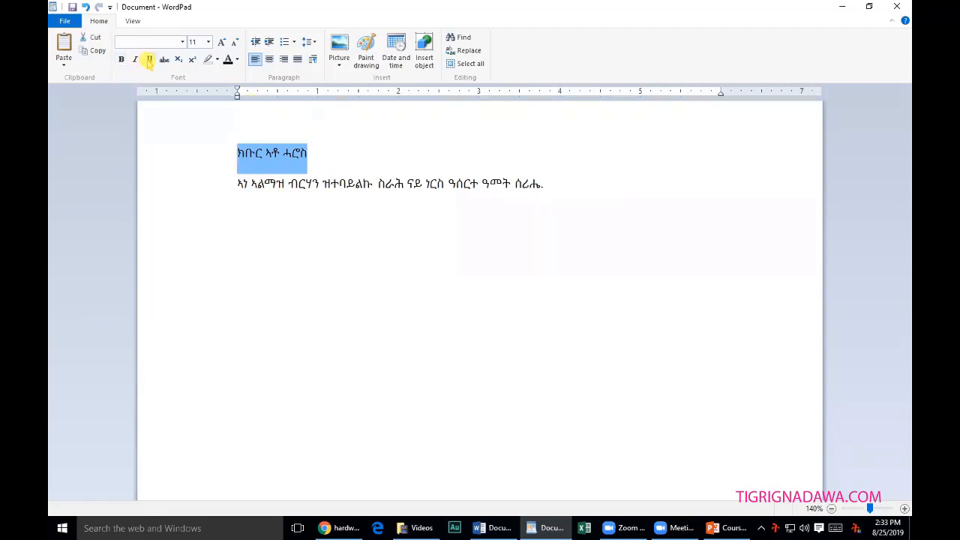
pyautogui.click(221, 42)
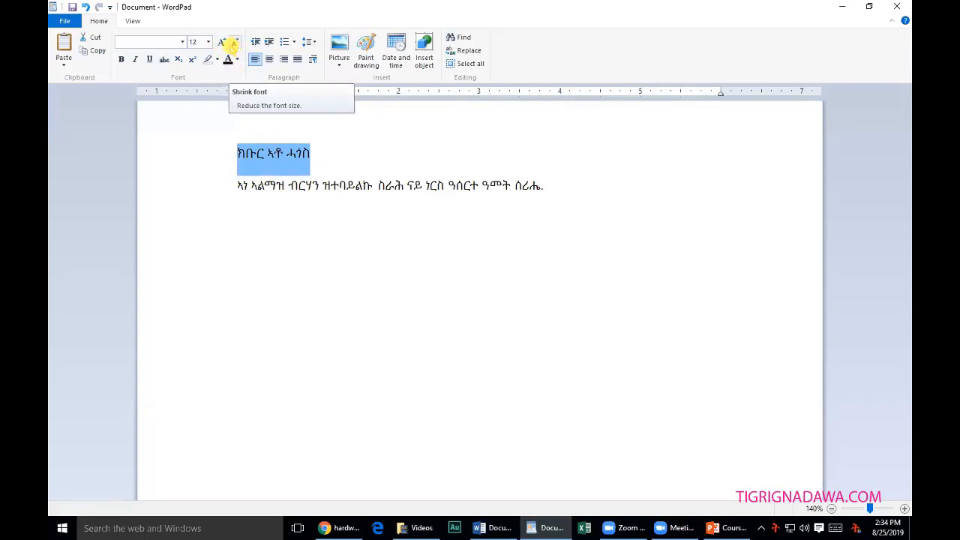
pyautogui.click(222, 42)
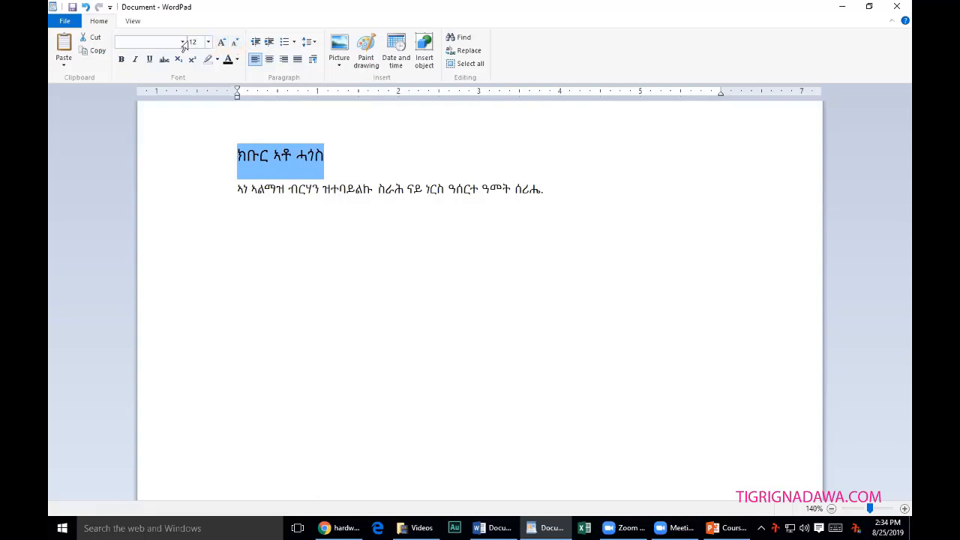
pyautogui.click(198, 41)
pyautogui.write('1')
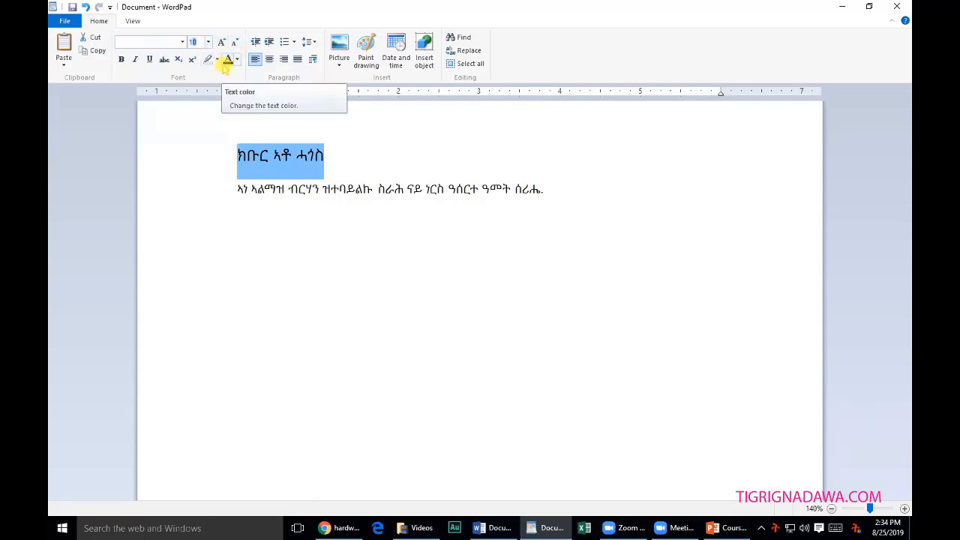
pyautogui.write('5')
pyautogui.press('Return')
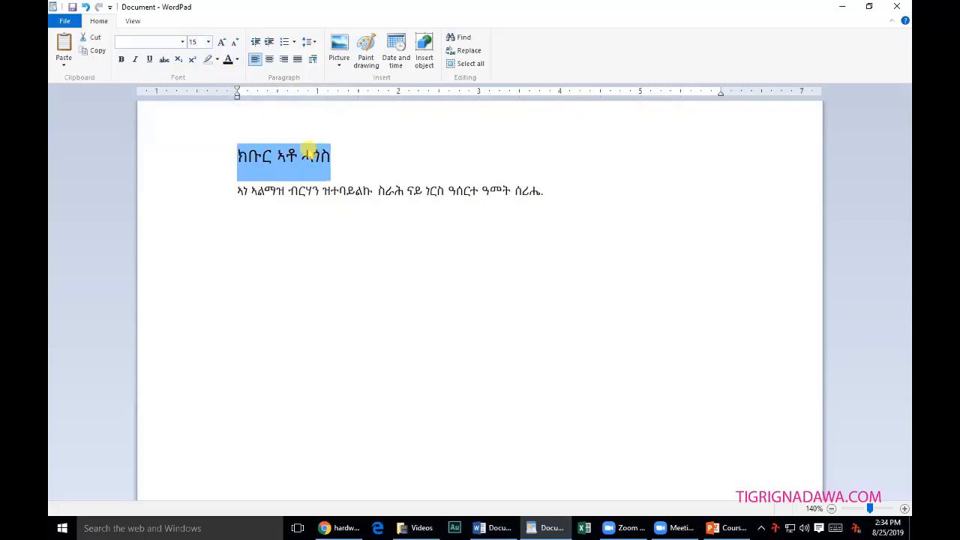
# Make the greeting heading bold and underlined.
pyautogui.click(121, 60)
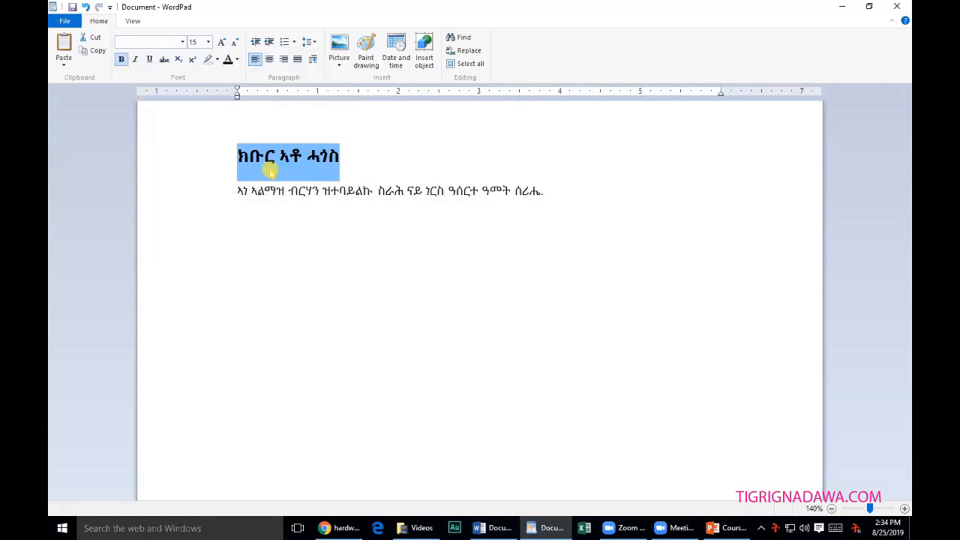
pyautogui.click(238, 194)
pyautogui.moveTo(238, 193); pyautogui.dragTo(540, 202)
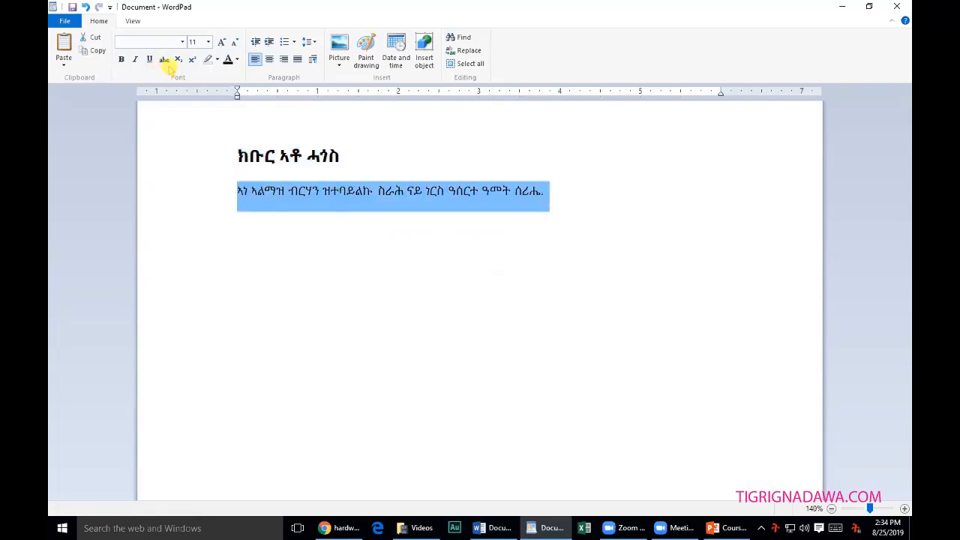
pyautogui.click(238, 155)
pyautogui.moveTo(238, 155); pyautogui.dragTo(341, 155)
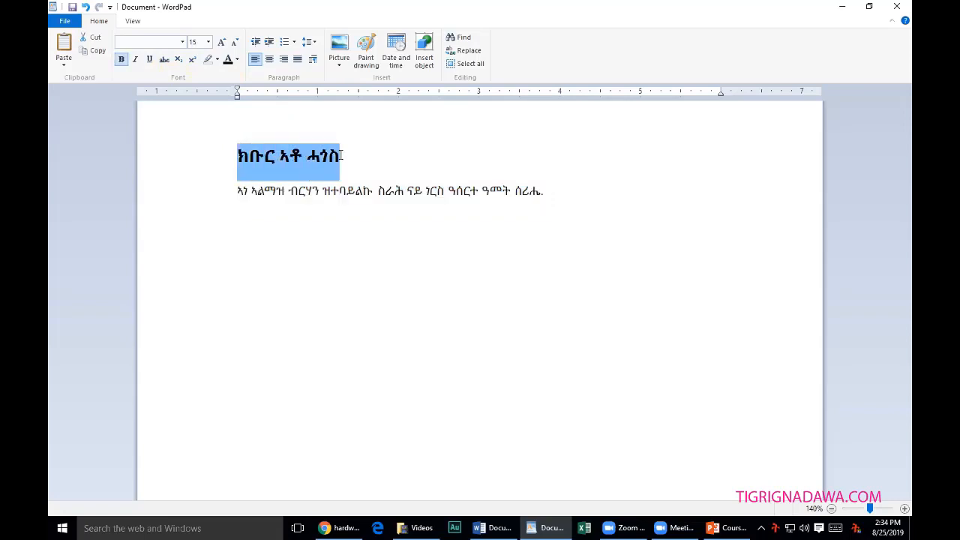
pyautogui.click(150, 59)
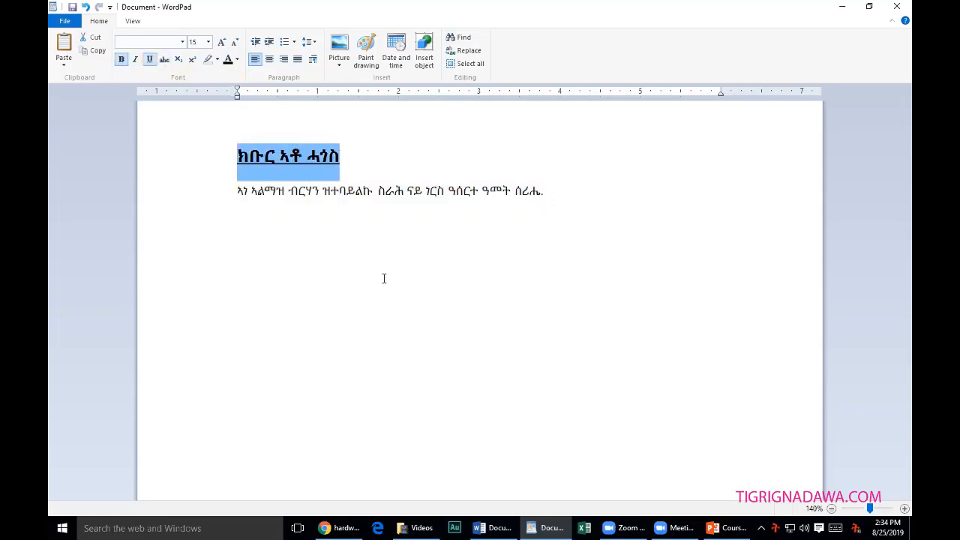
pyautogui.moveTo(237, 191); pyautogui.dragTo(549, 199)
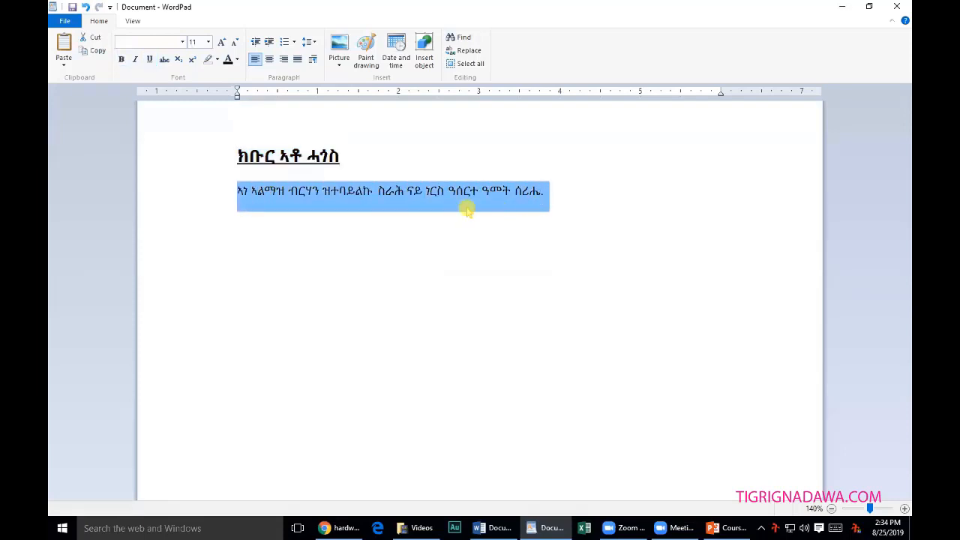
pyautogui.click(237, 60)
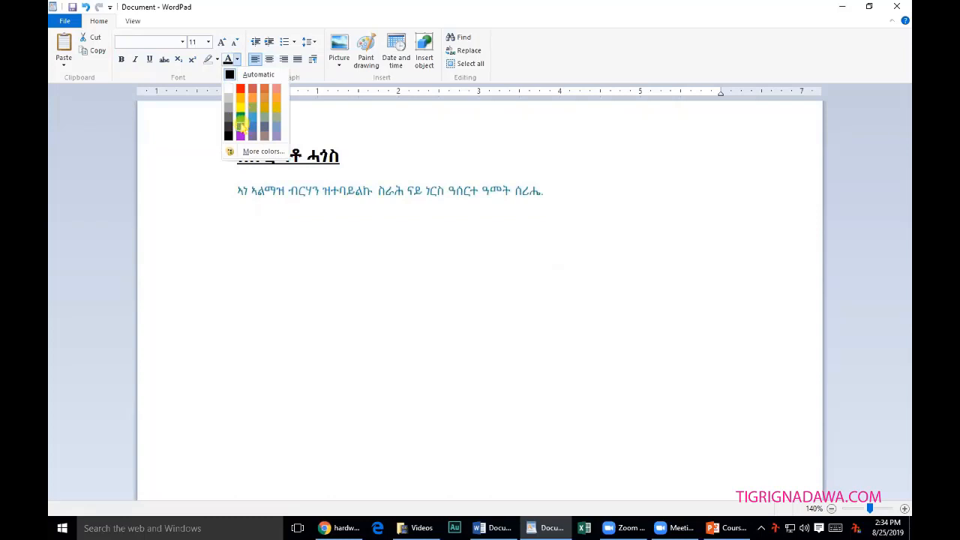
pyautogui.click(240, 127)
pyautogui.click(338, 237)
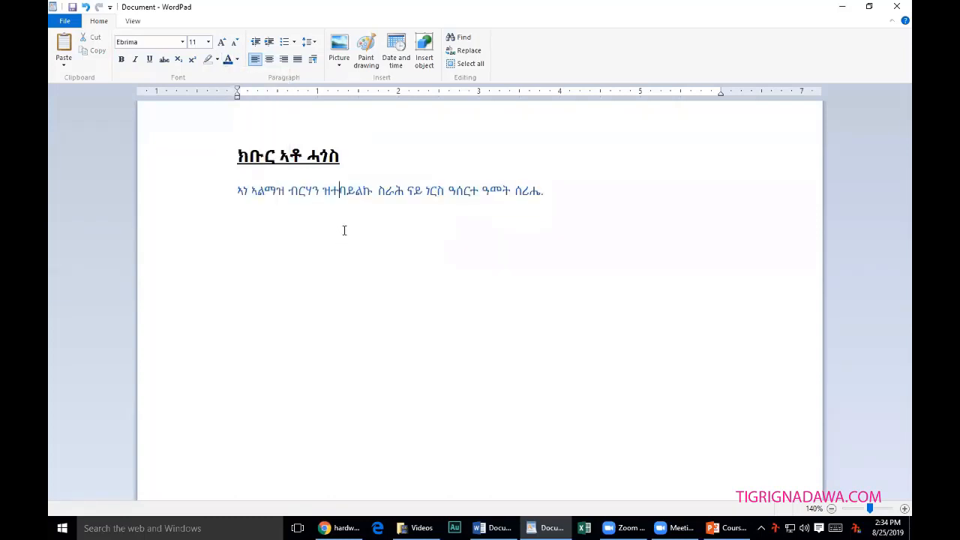
pyautogui.click(552, 192)
pyautogui.moveTo(540, 193); pyautogui.dragTo(180, 63)
pyautogui.click(182, 42)
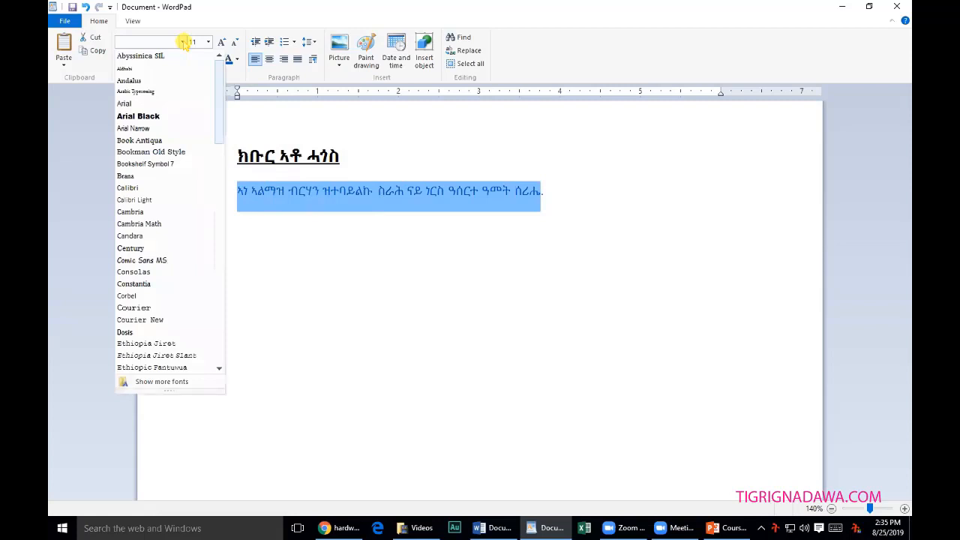
pyautogui.click(365, 191)
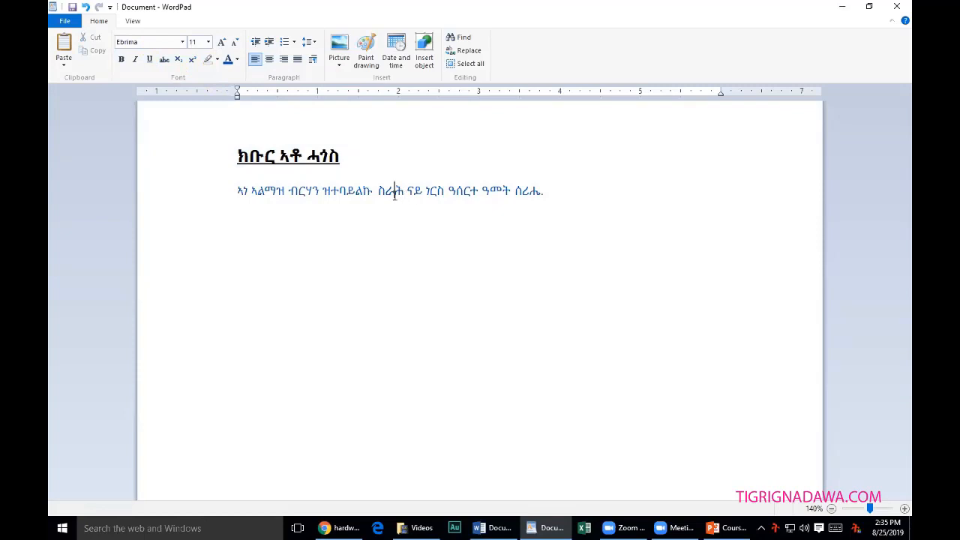
pyautogui.click(146, 42)
pyautogui.click(239, 190)
pyautogui.click(182, 42)
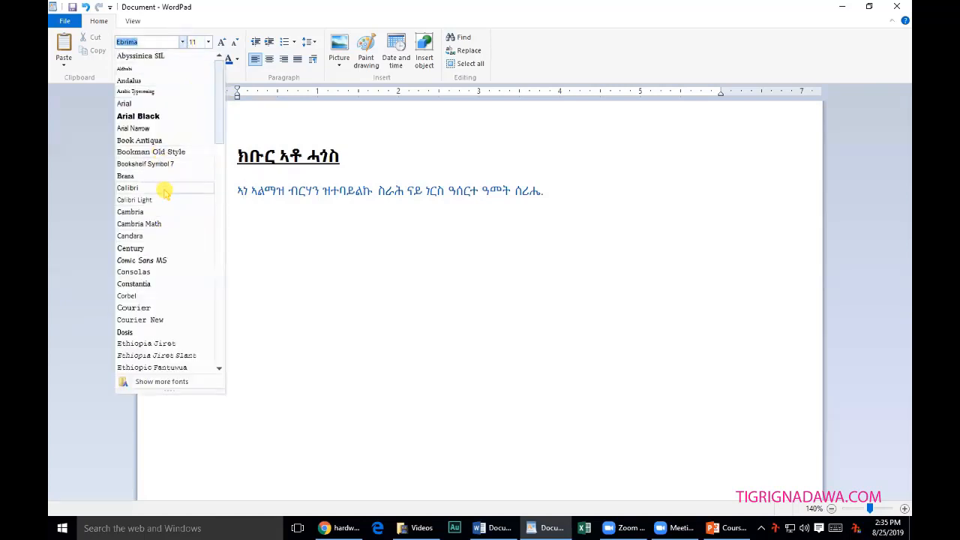
pyautogui.scroll(-4, 182, 328)
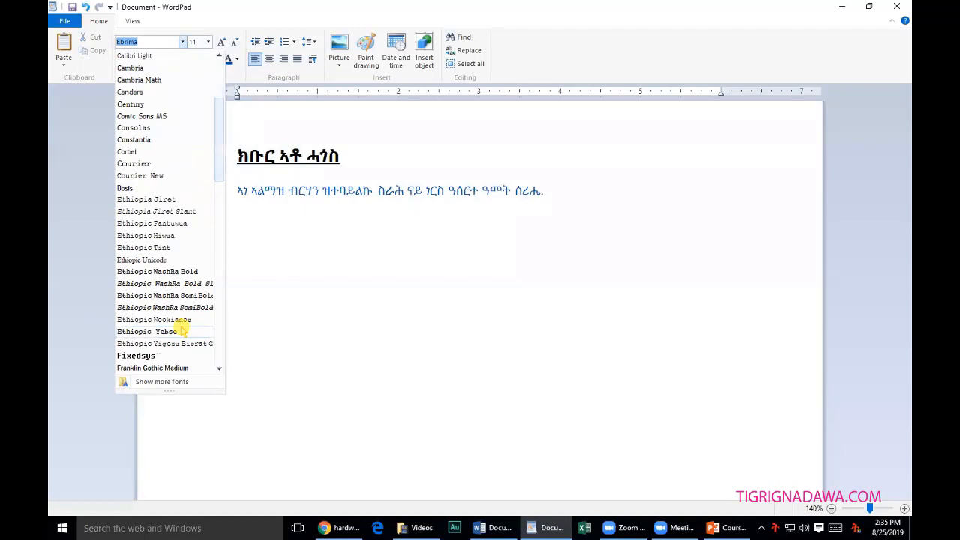
pyautogui.scroll(-7, 182, 329)
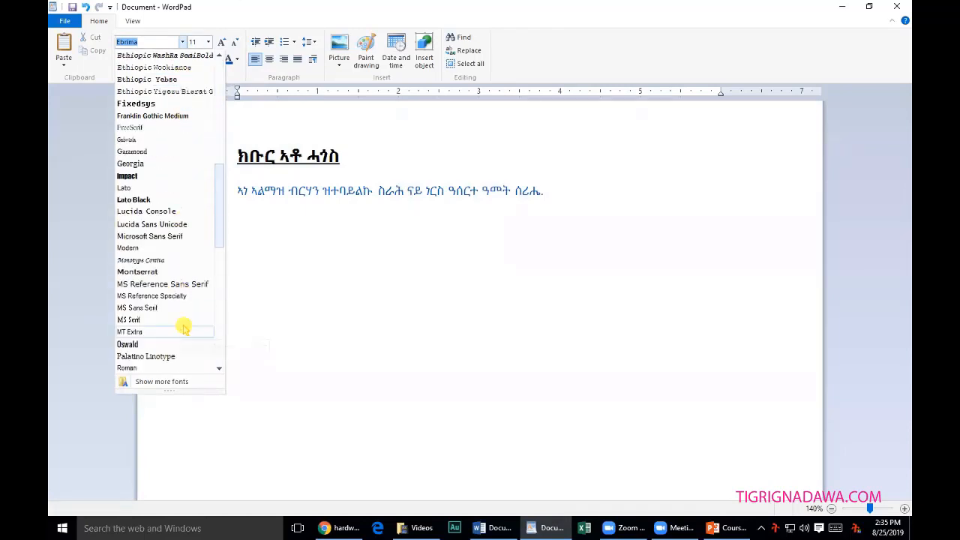
pyautogui.scroll(-2, 172, 293)
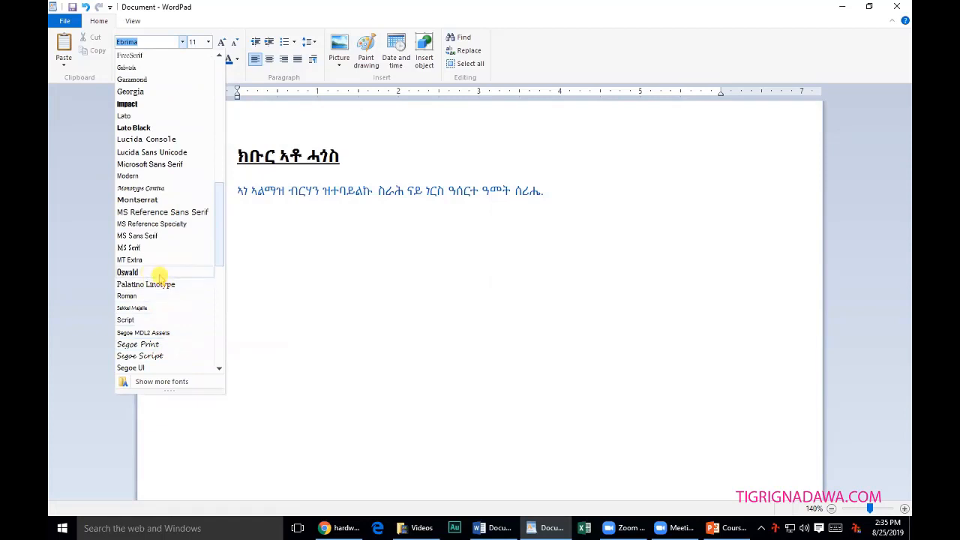
pyautogui.click(364, 310)
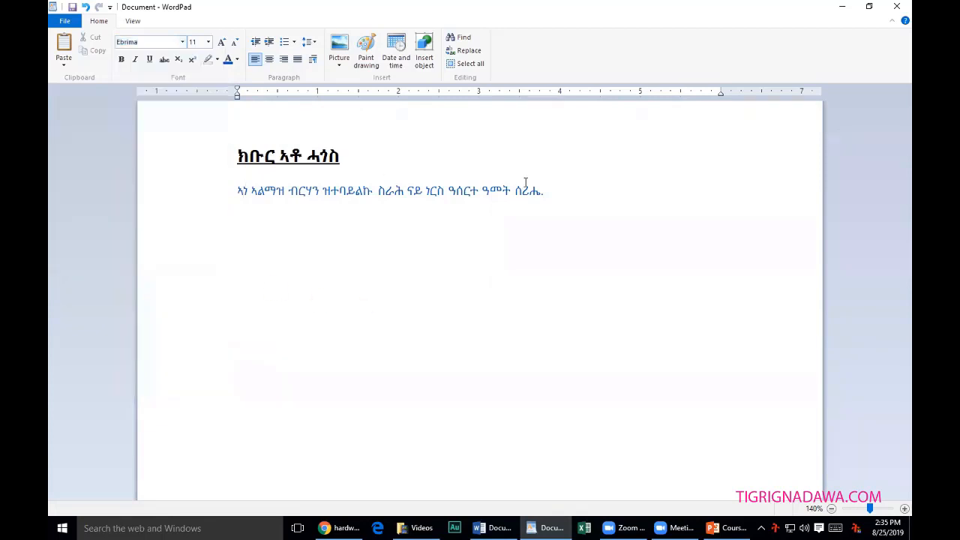
pyautogui.click(228, 196)
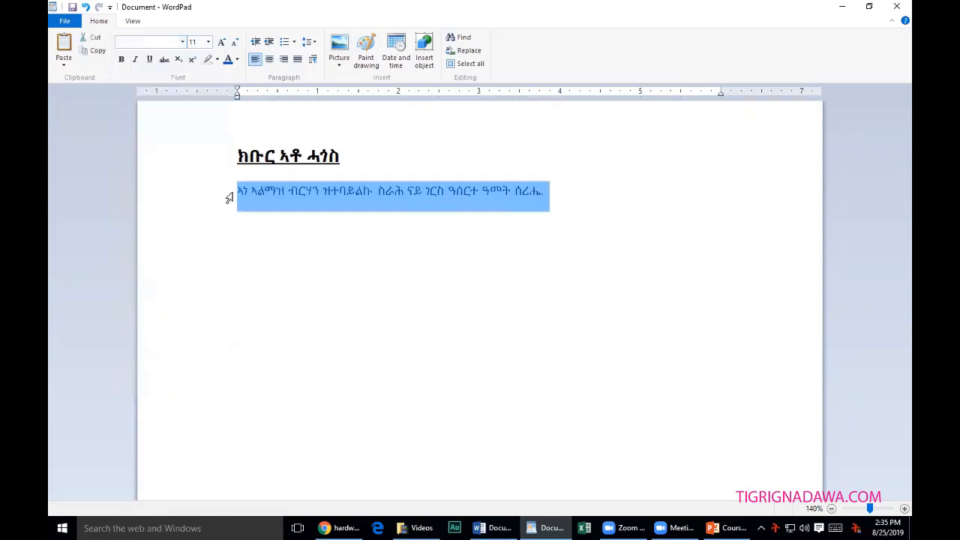
# Try center and right alignment on the body line, then keep it left-aligned with one indent step.
pyautogui.click(268, 60)
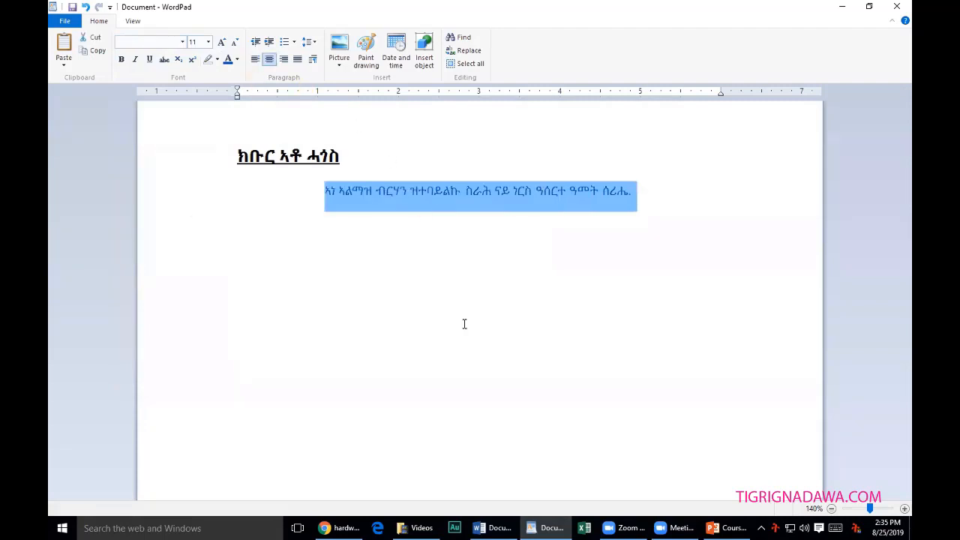
pyautogui.click(284, 60)
pyautogui.click(255, 59)
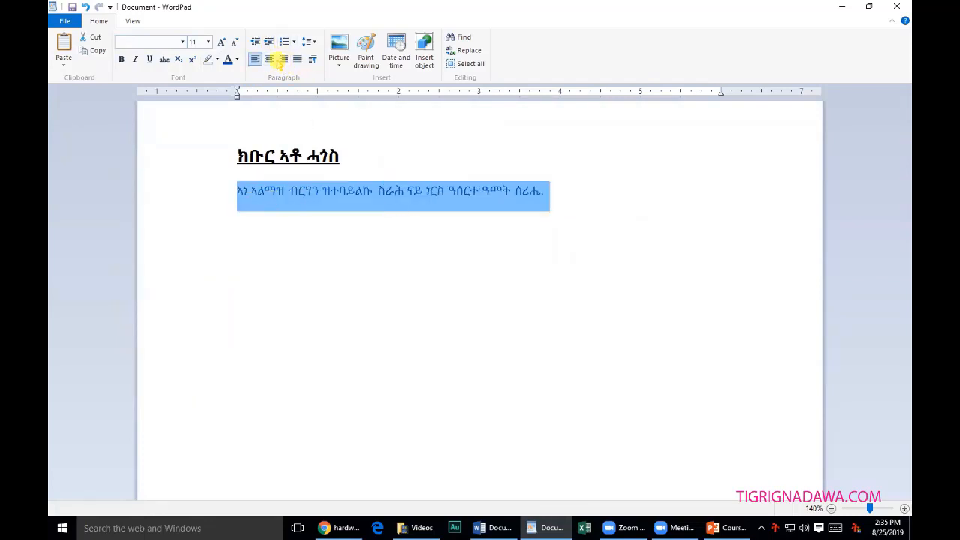
pyautogui.click(268, 41)
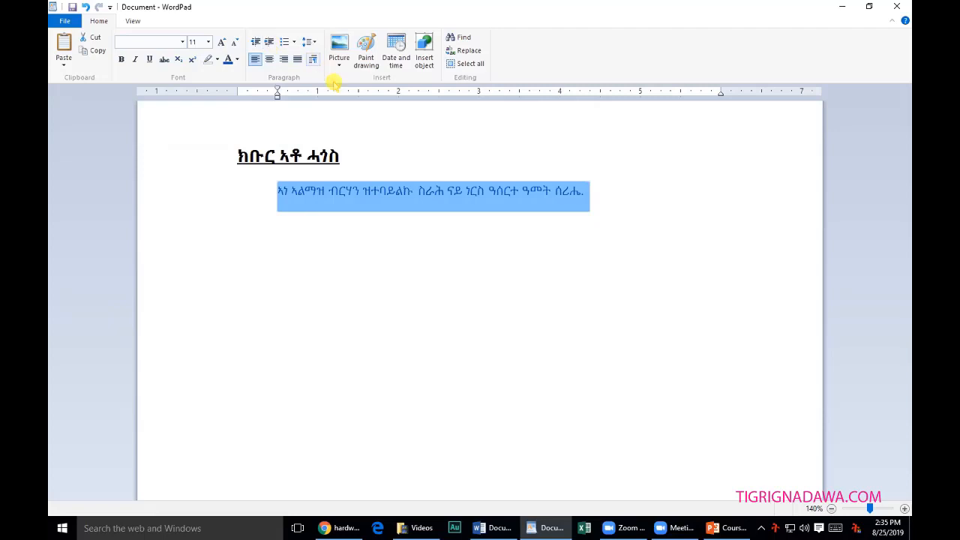
pyautogui.click(354, 221)
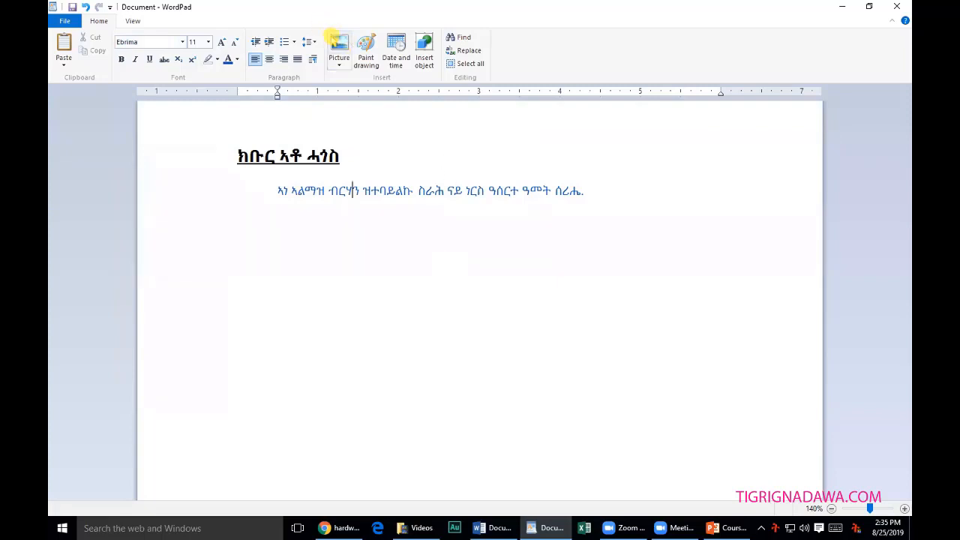
pyautogui.moveTo(471, 217); pyautogui.dragTo(561, 203)
pyautogui.click(611, 196)
pyautogui.click(339, 44)
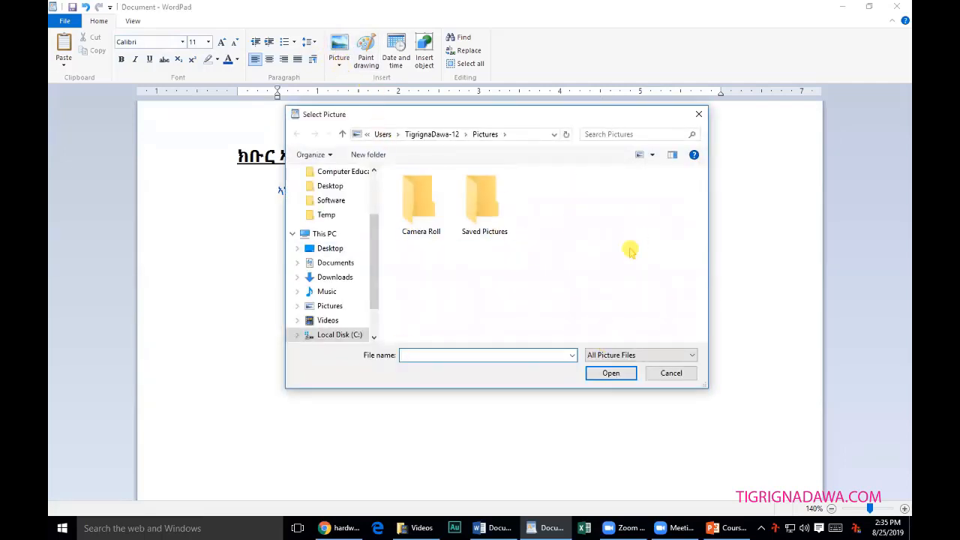
pyautogui.scroll(-1, 375, 315)
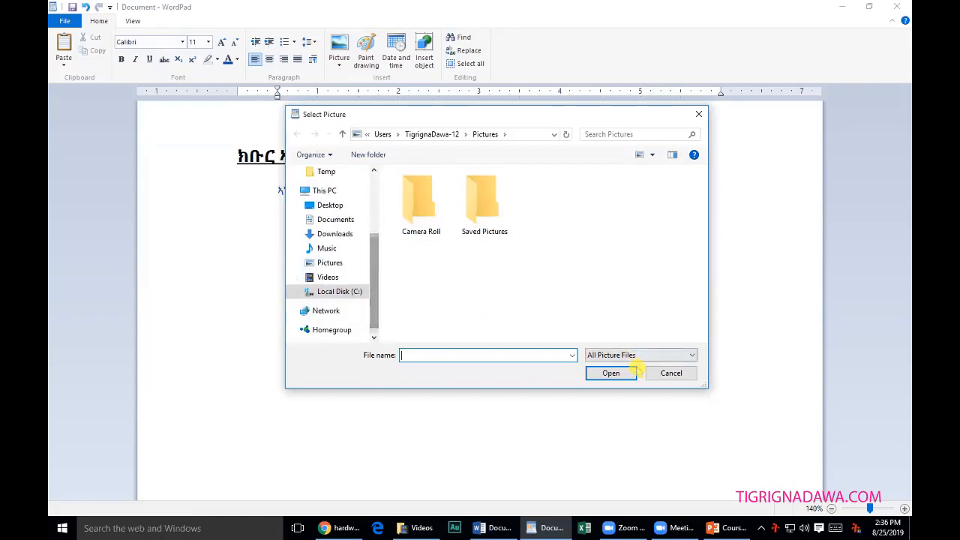
pyautogui.click(671, 373)
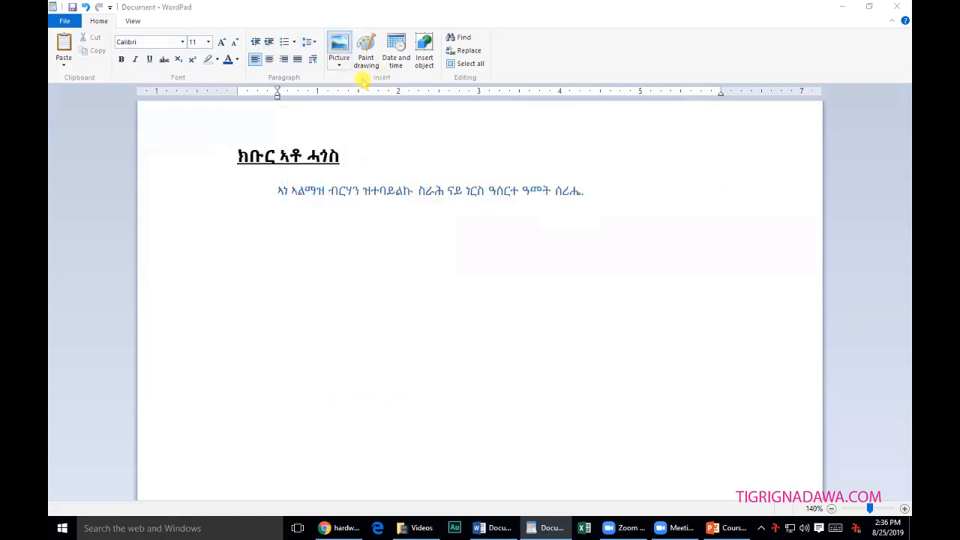
pyautogui.click(339, 46)
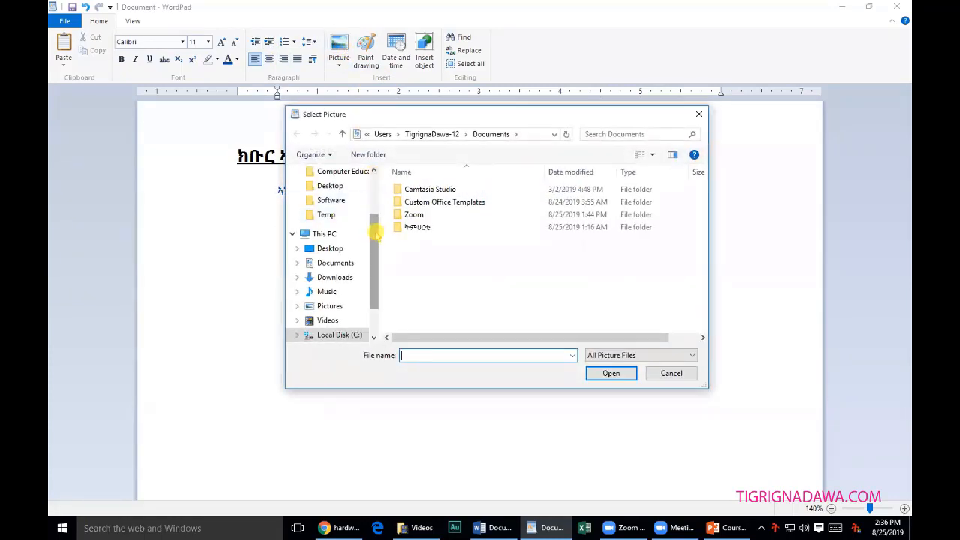
pyautogui.moveTo(373, 233); pyautogui.dragTo(374, 256)
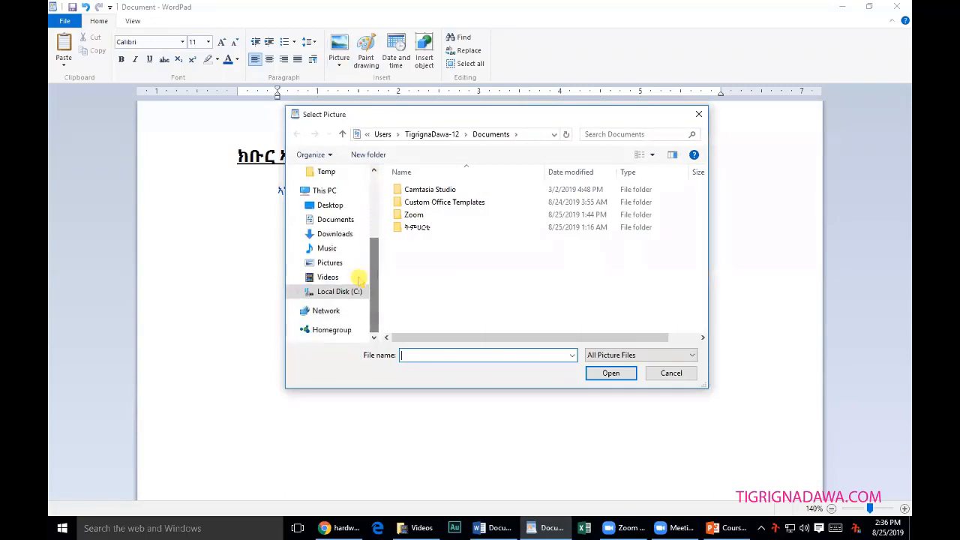
pyautogui.click(356, 292)
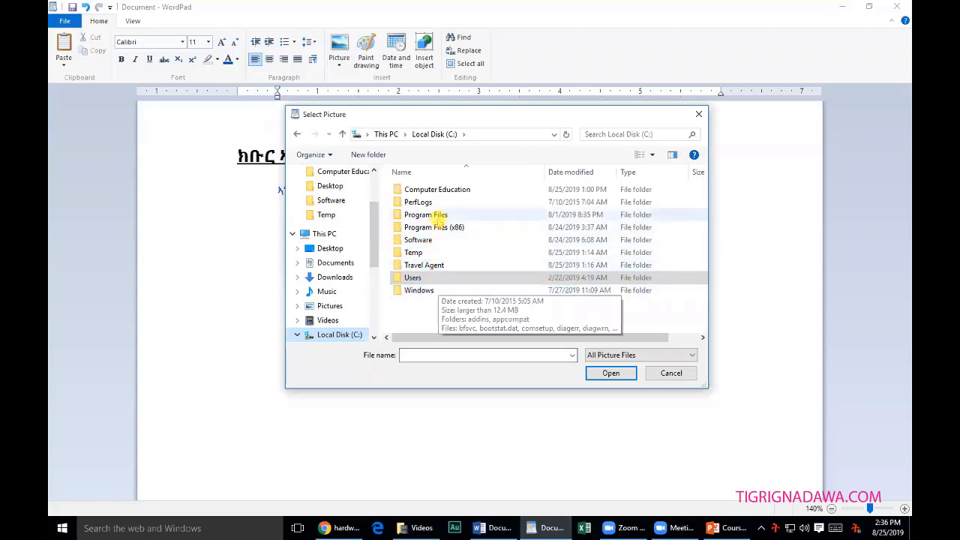
pyautogui.click(426, 188)
pyautogui.doubleClick(426, 188)
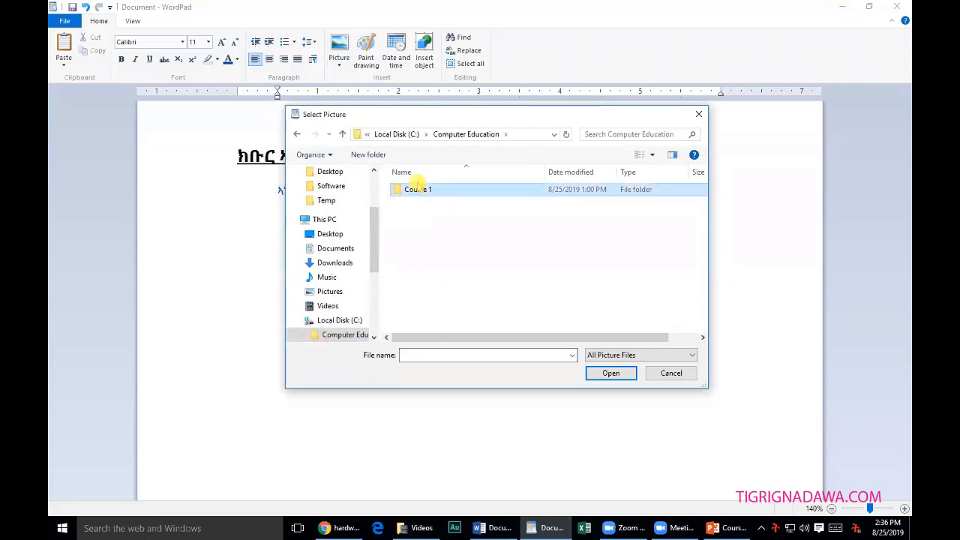
pyautogui.doubleClick(420, 189)
pyautogui.doubleClick(420, 190)
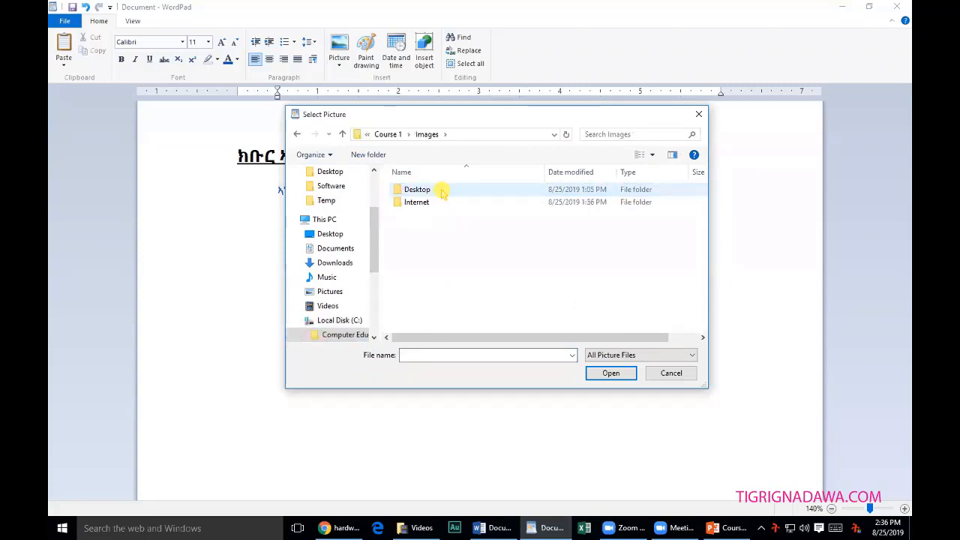
pyautogui.doubleClick(420, 189)
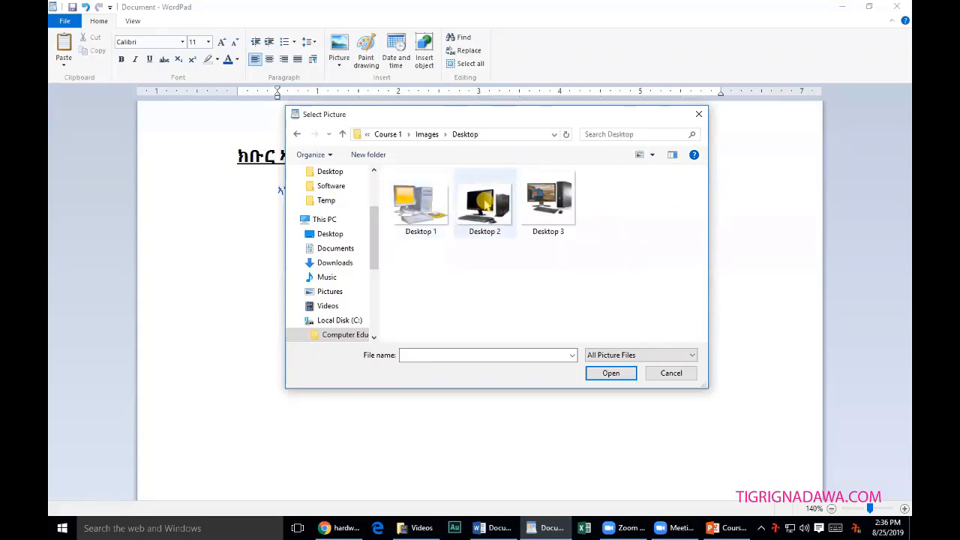
pyautogui.click(483, 201)
pyautogui.doubleClick(546, 200)
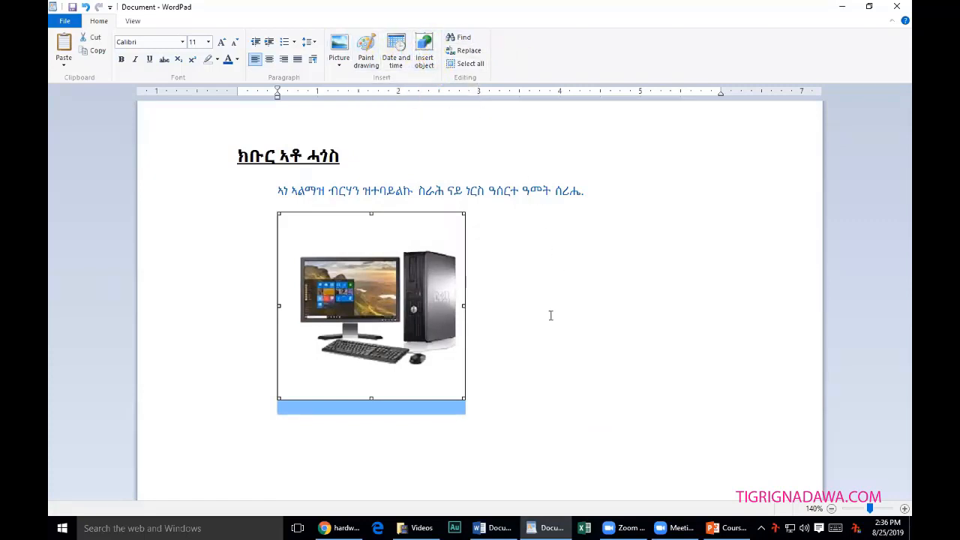
pyautogui.click(569, 328)
pyautogui.click(442, 320)
pyautogui.press('Delete')
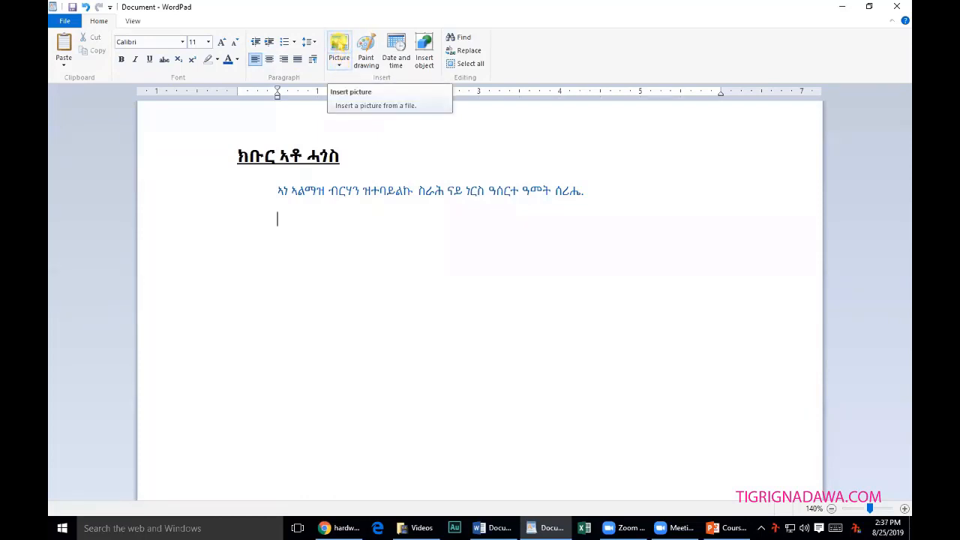
# Insert the Desktop 1 picture from the Images\Desktop folder below the body line.
pyautogui.click(339, 46)
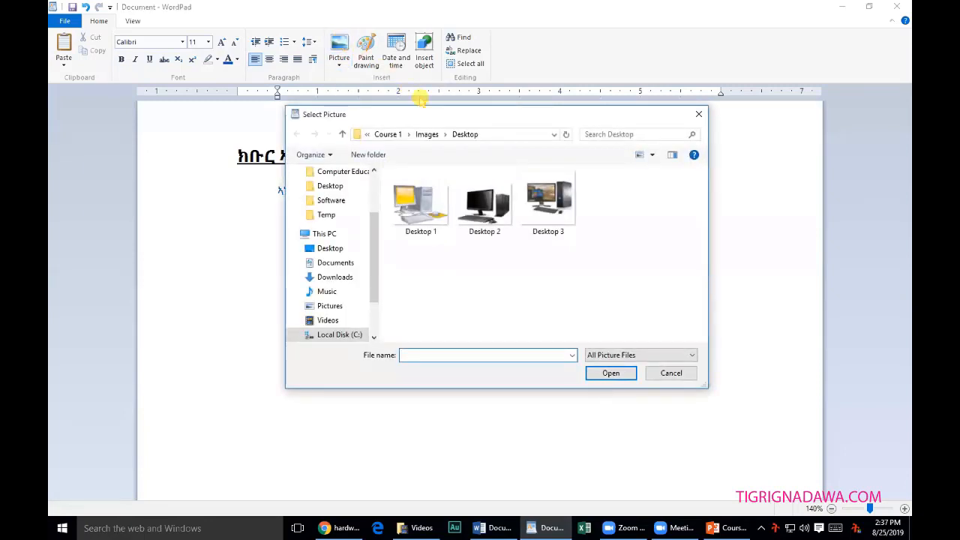
pyautogui.moveTo(373, 277); pyautogui.dragTo(374, 204)
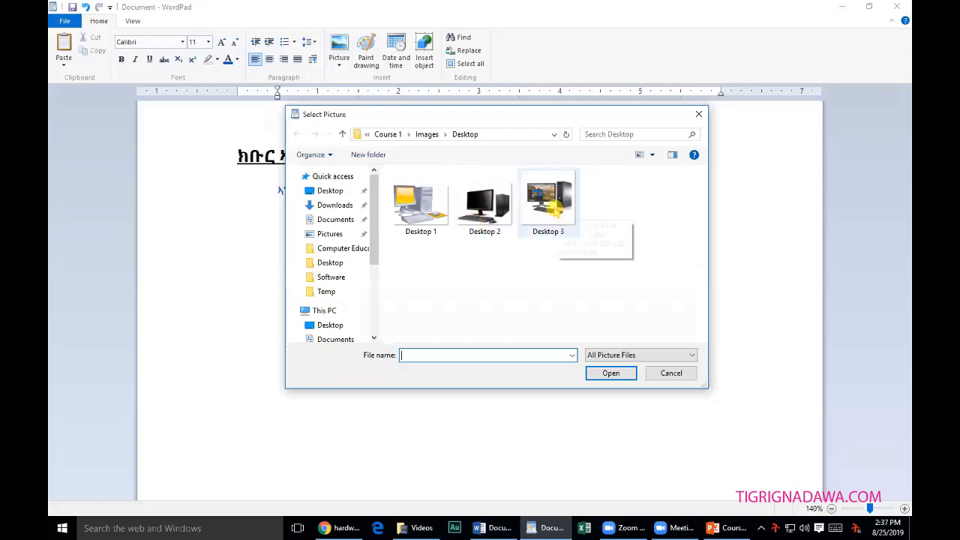
pyautogui.doubleClick(420, 204)
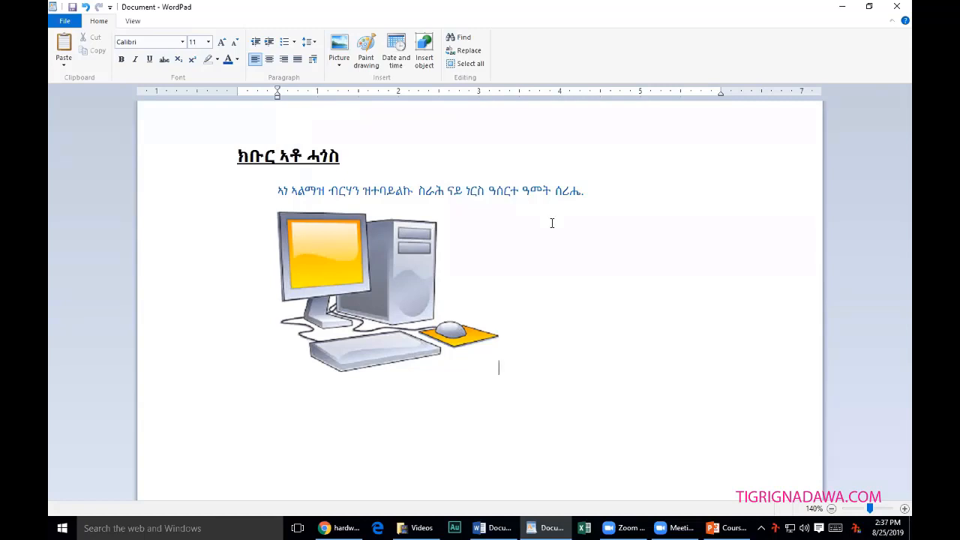
# Open Save As for the letter, maximize the dialog and browse to Documents under This PC.
pyautogui.click(65, 21)
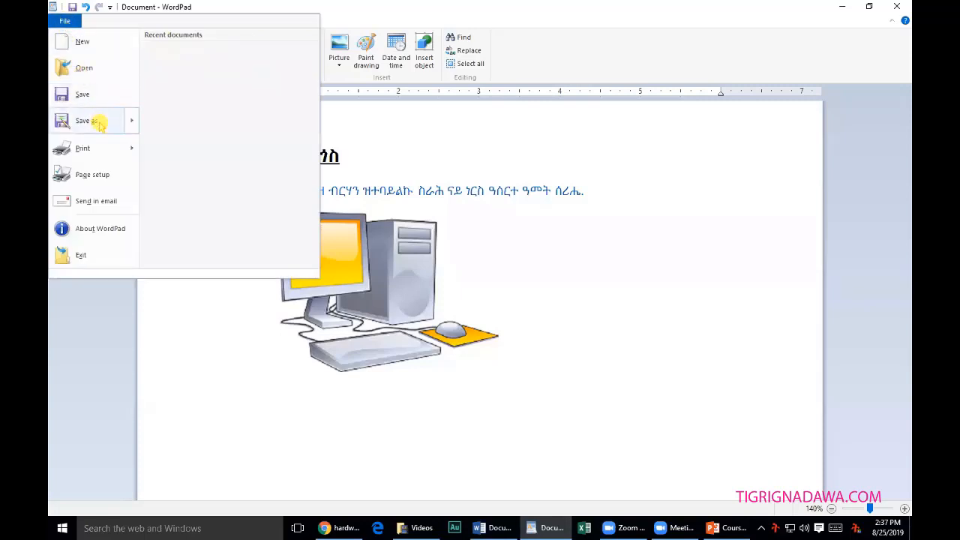
pyautogui.moveTo(101, 126)
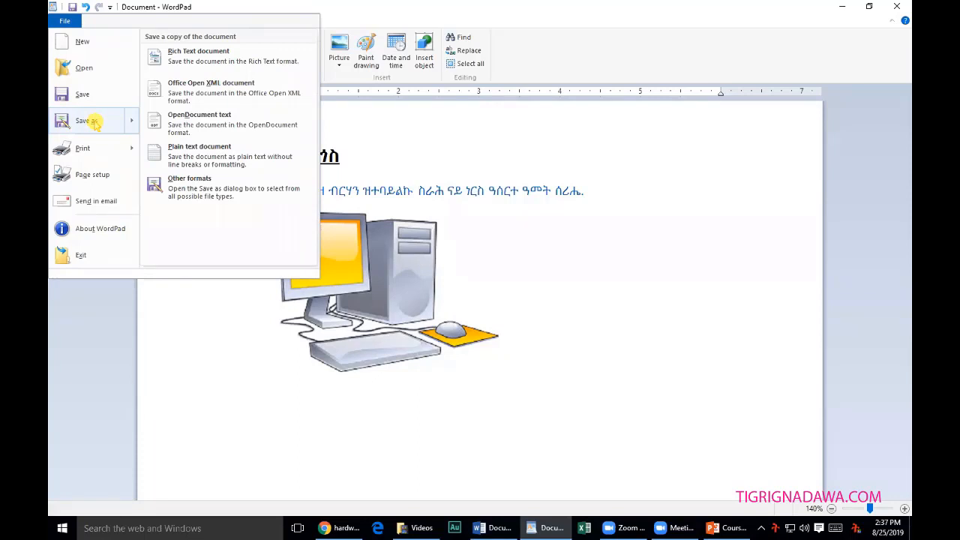
pyautogui.click(94, 122)
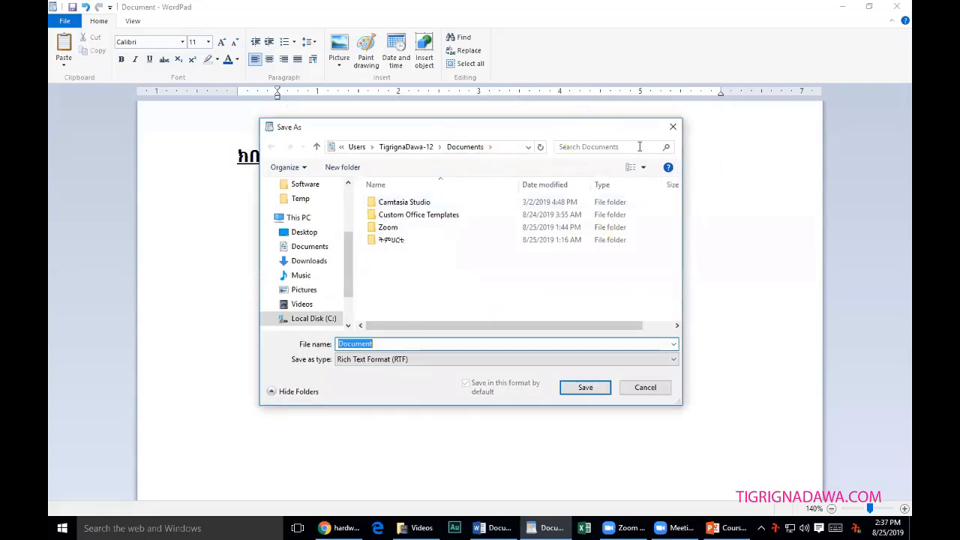
pyautogui.doubleClick(584, 130)
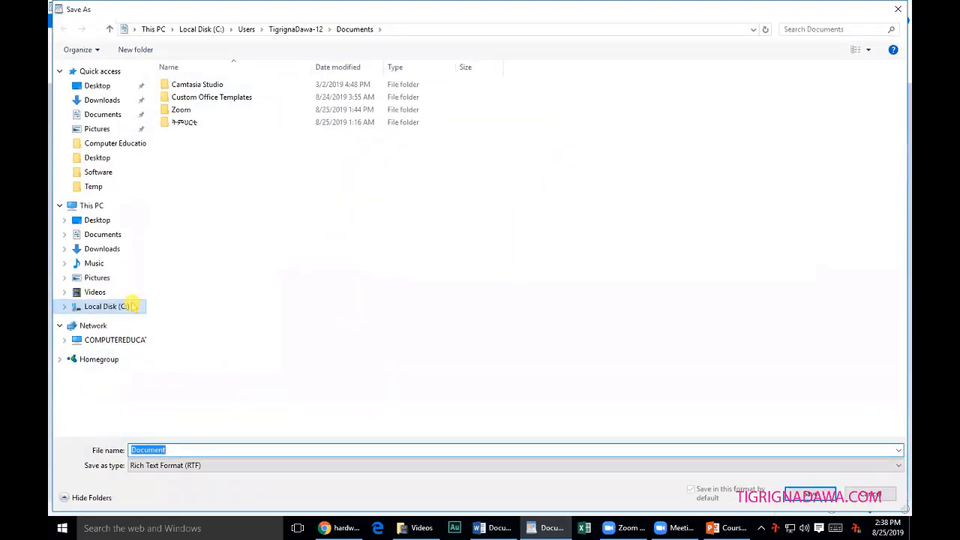
pyautogui.click(106, 237)
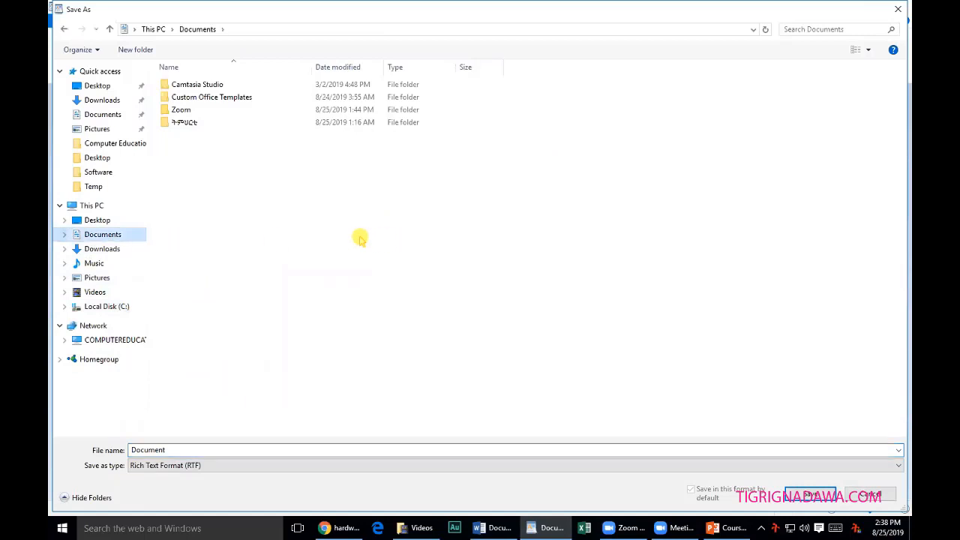
# Create and delete trial folders in Documents using New folder and the right-click New > Folder.
pyautogui.click(149, 51)
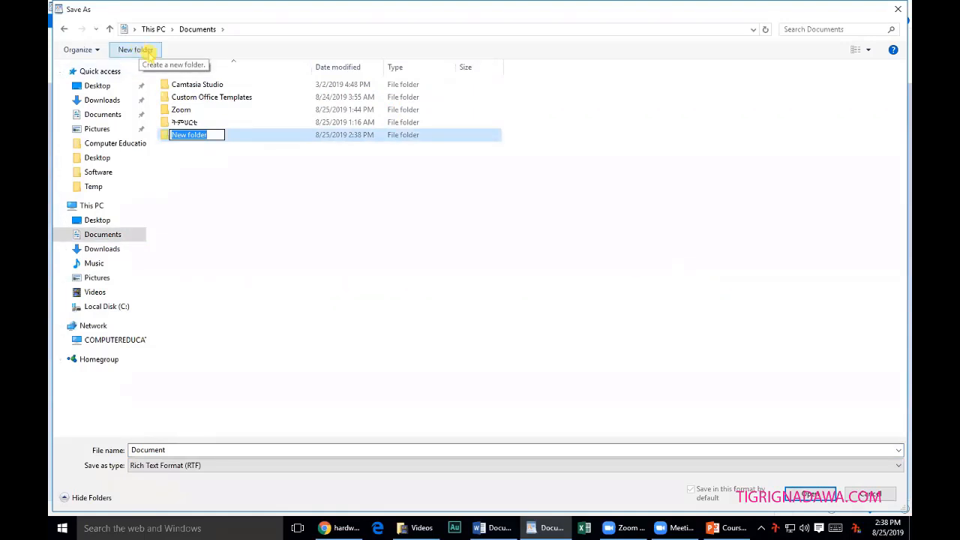
pyautogui.click(237, 180)
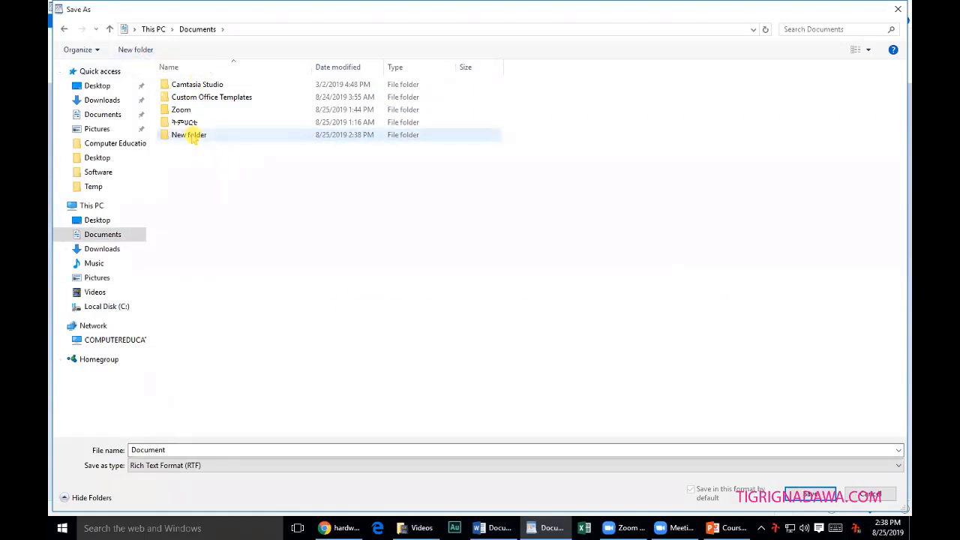
pyautogui.click(194, 138)
pyautogui.press('Delete')
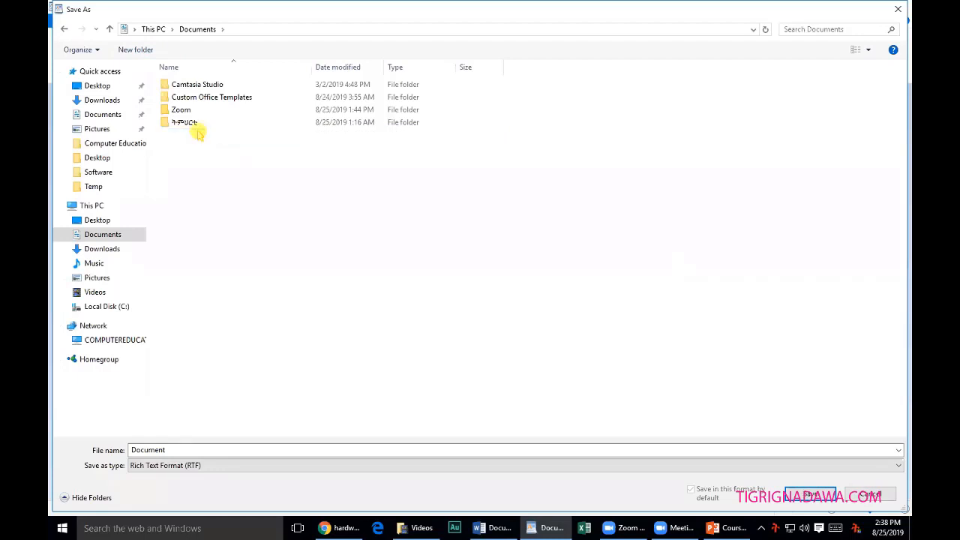
pyautogui.rightClick(200, 160)
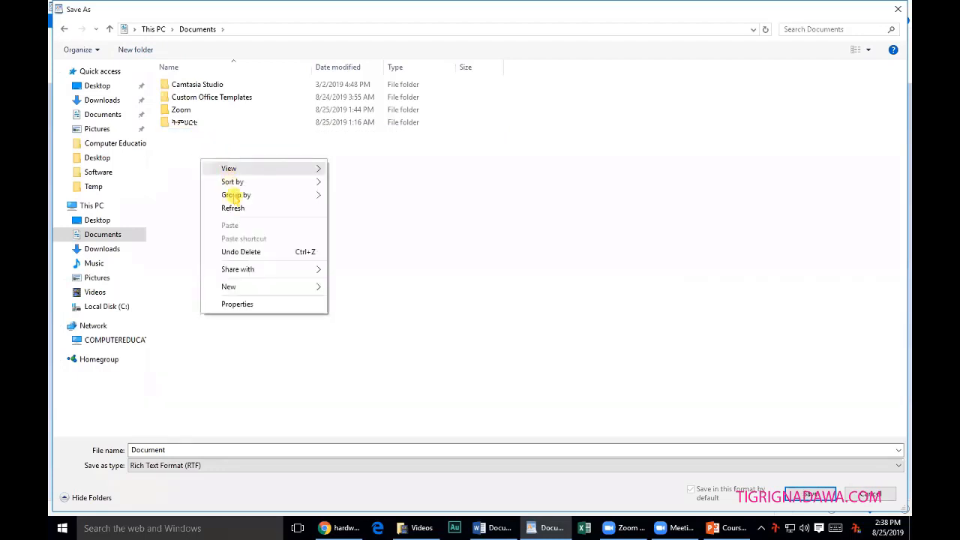
pyautogui.moveTo(288, 290)
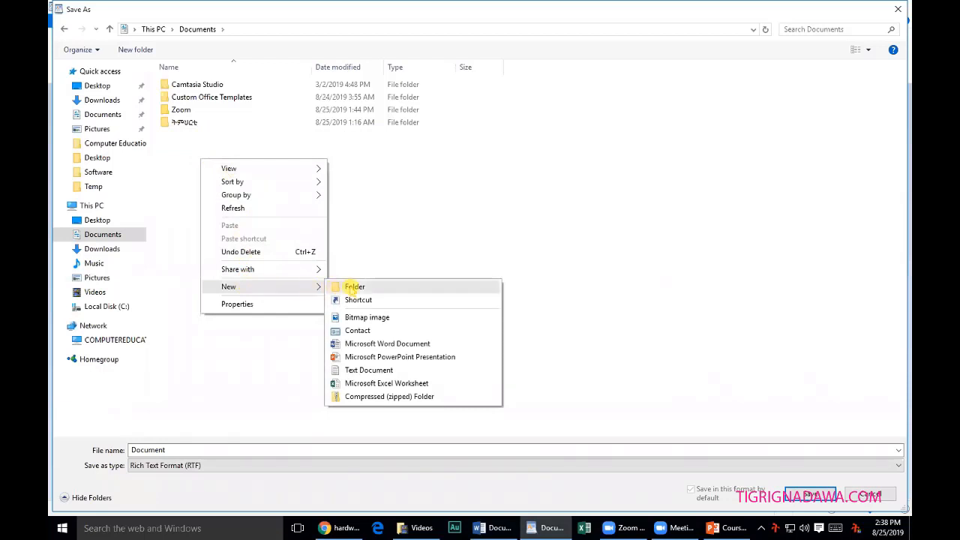
pyautogui.click(359, 290)
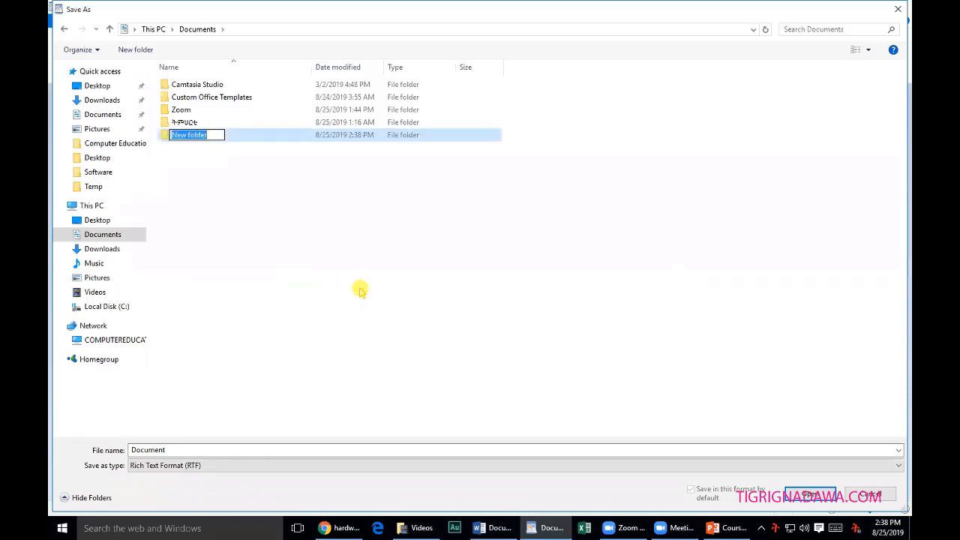
pyautogui.press('Return')
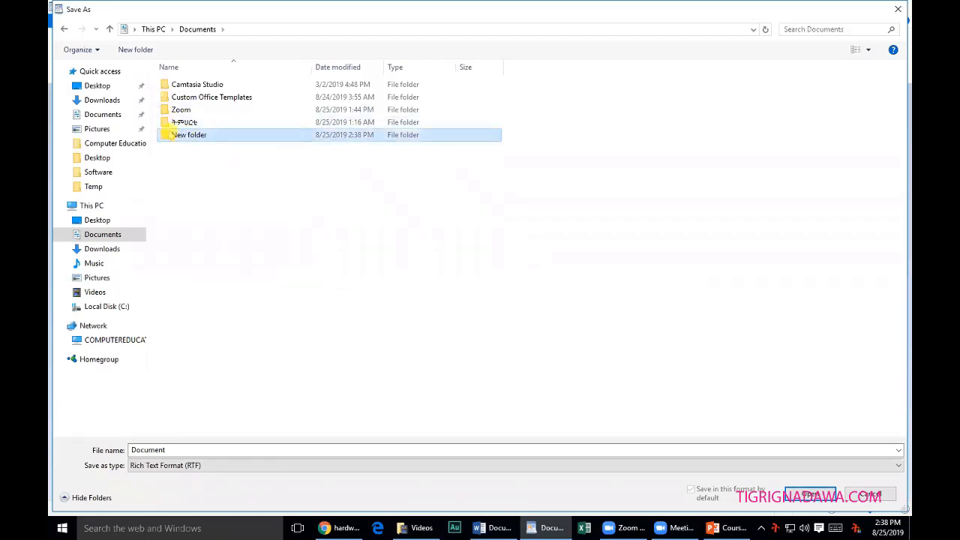
pyautogui.press('Delete')
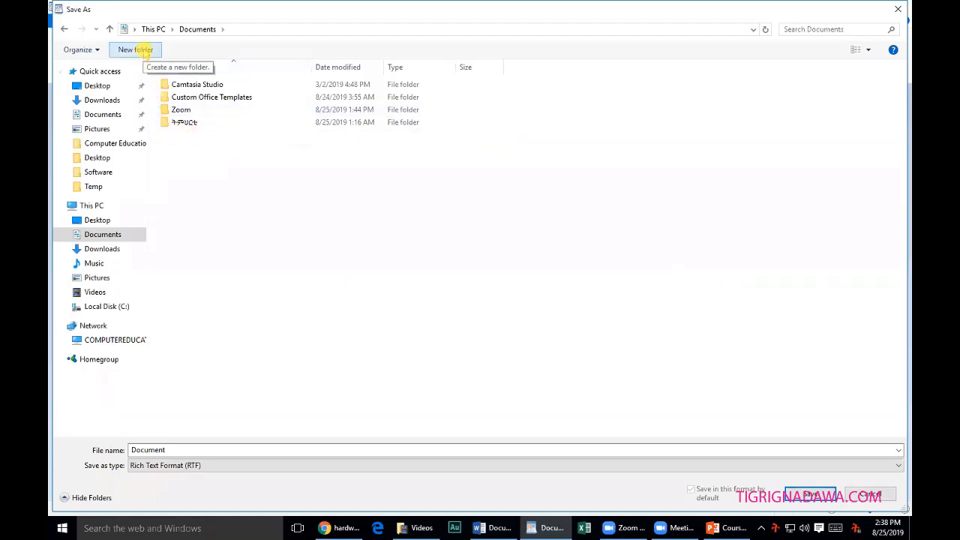
# Create a new folder in Documents with the New folder button, keeping its default name.
pyautogui.rightClick(227, 163)
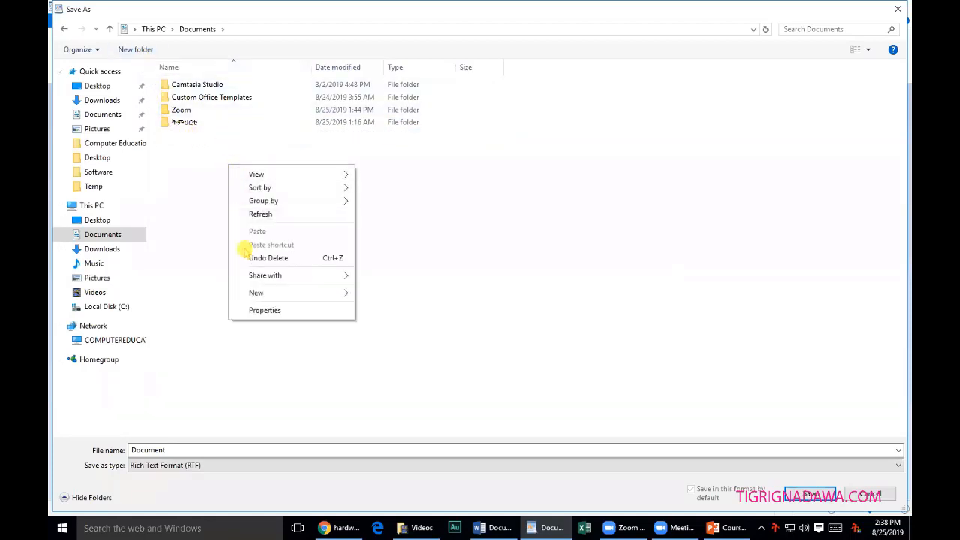
pyautogui.moveTo(270, 292)
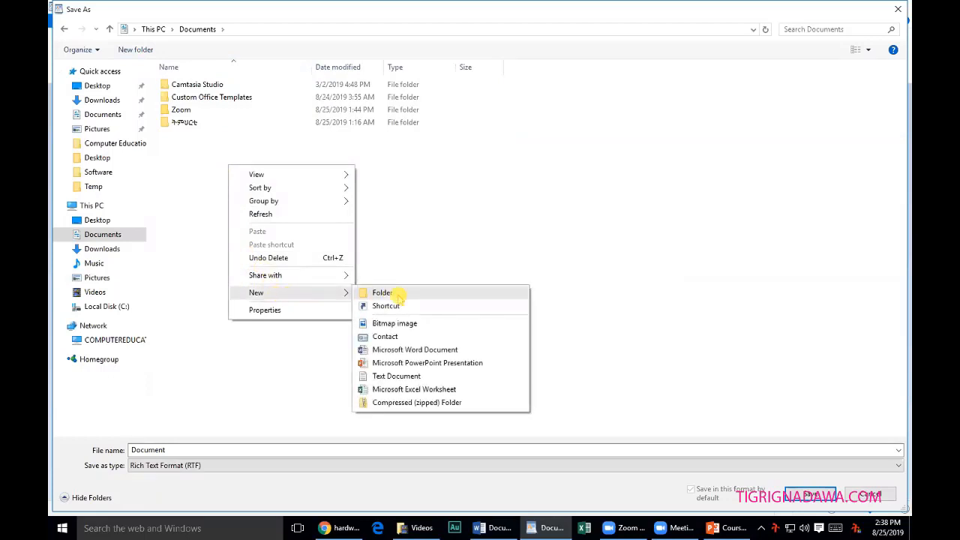
pyautogui.click(420, 257)
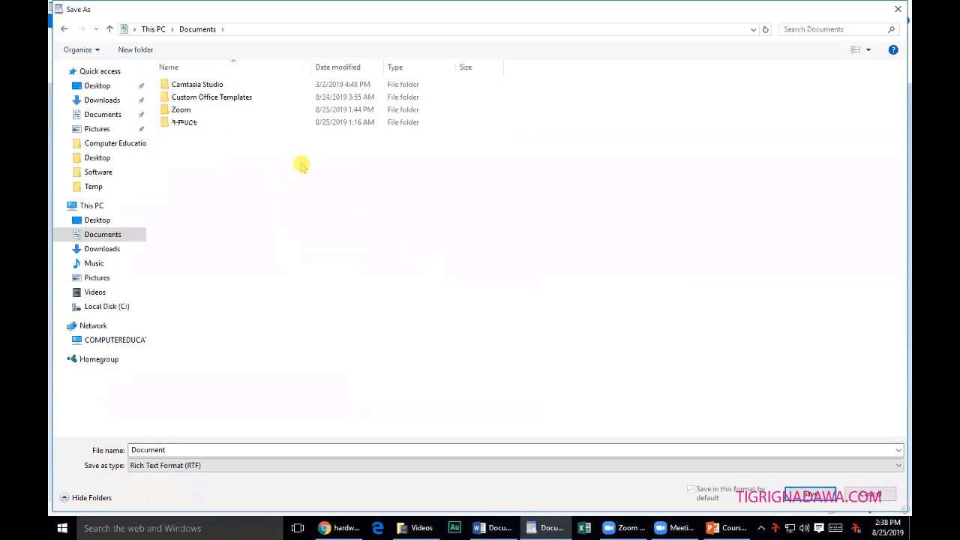
pyautogui.click(135, 49)
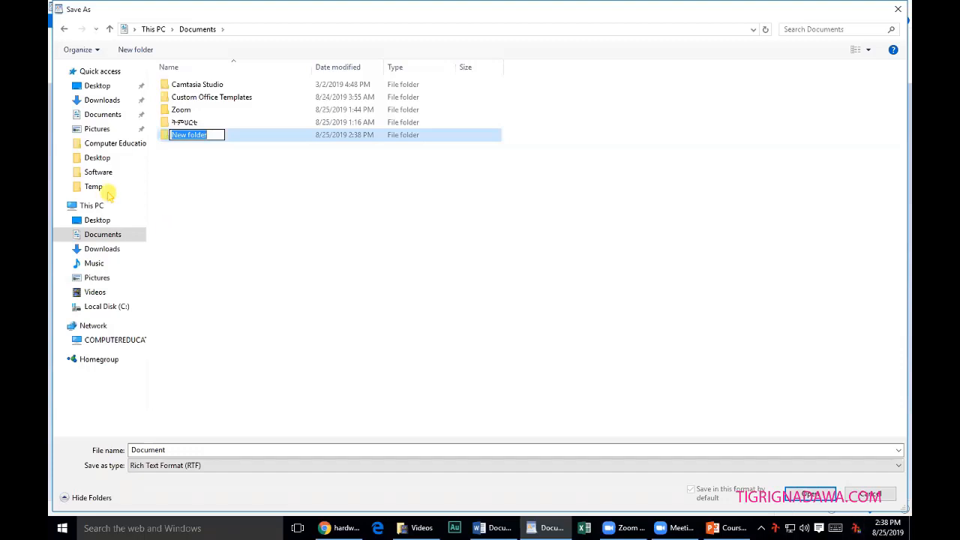
# Rename the new folder to 'ኮርስ' and open it.
pyautogui.click(216, 135)
pyautogui.moveTo(216, 135); pyautogui.dragTo(150, 137)
pyautogui.write('ኮ')
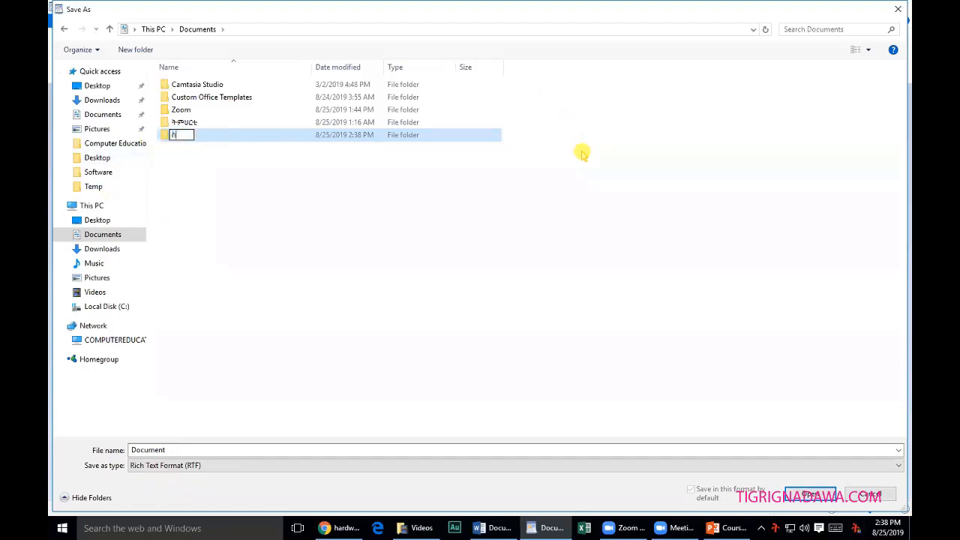
pyautogui.write('ርስ')
pyautogui.click(256, 215)
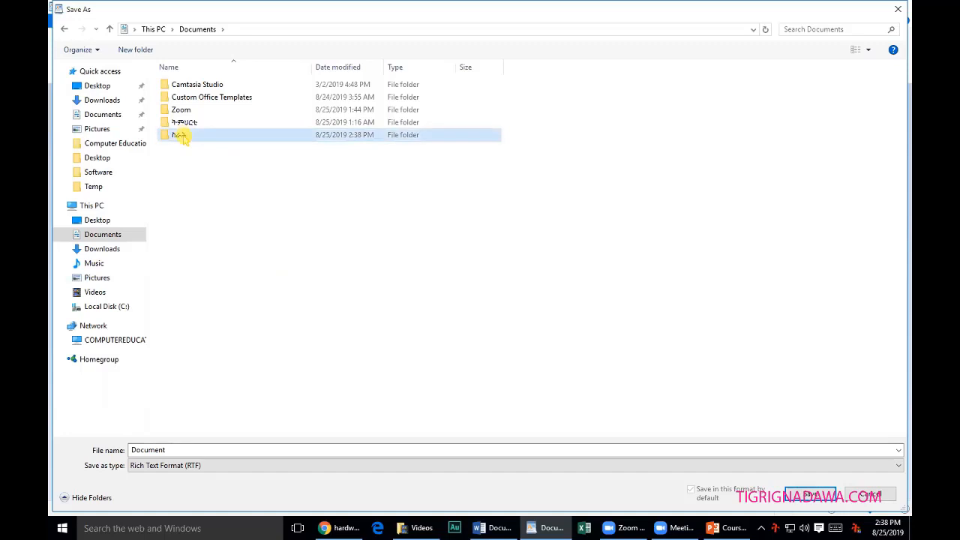
pyautogui.doubleClick(178, 135)
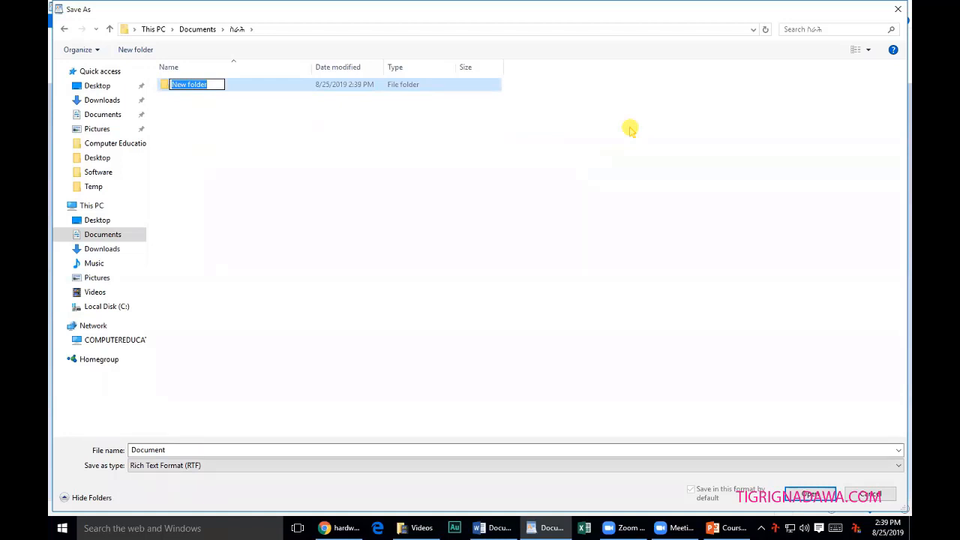
# Name a subfolder 'ግርስ' and open it, leaving the file type unchanged.
pyautogui.write('ግርስ')
pyautogui.press('Return')
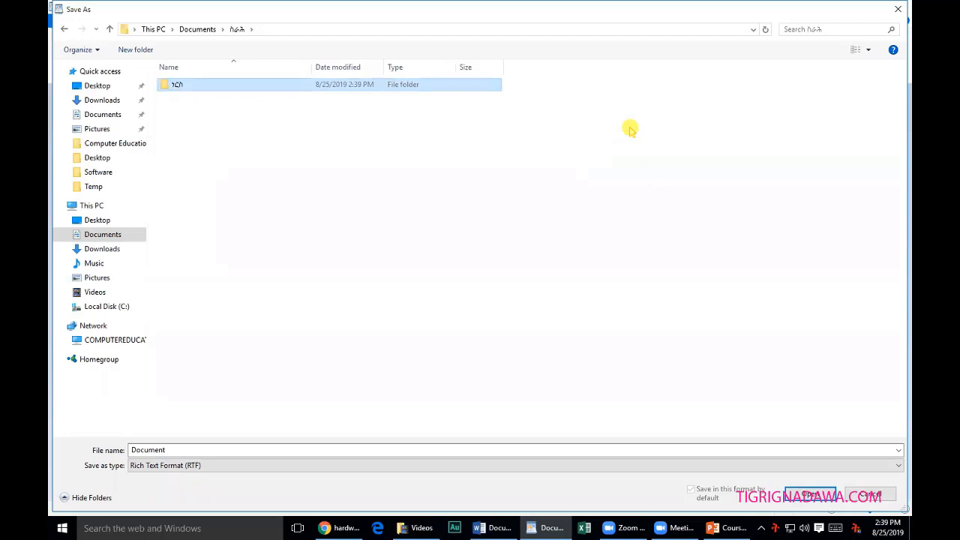
pyautogui.press('Return')
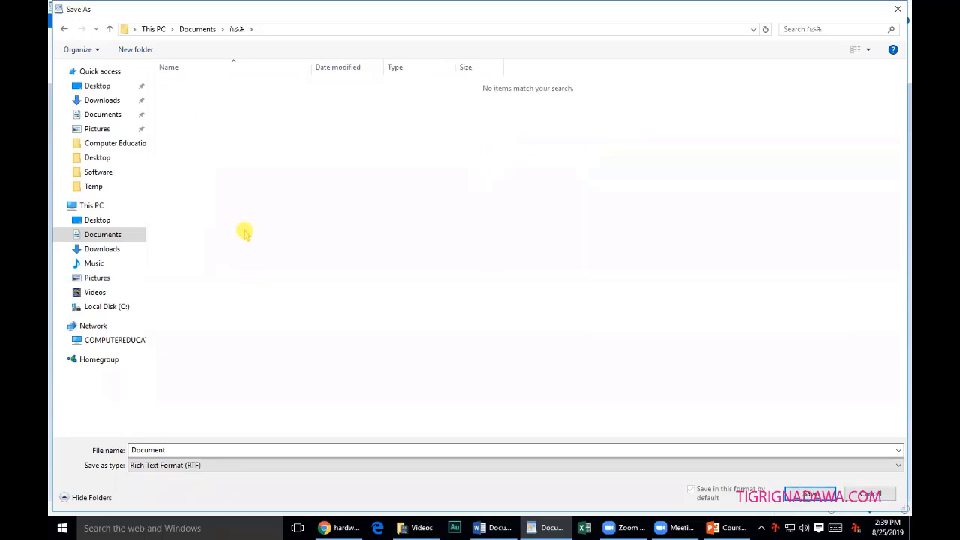
pyautogui.click(210, 461)
pyautogui.click(210, 450)
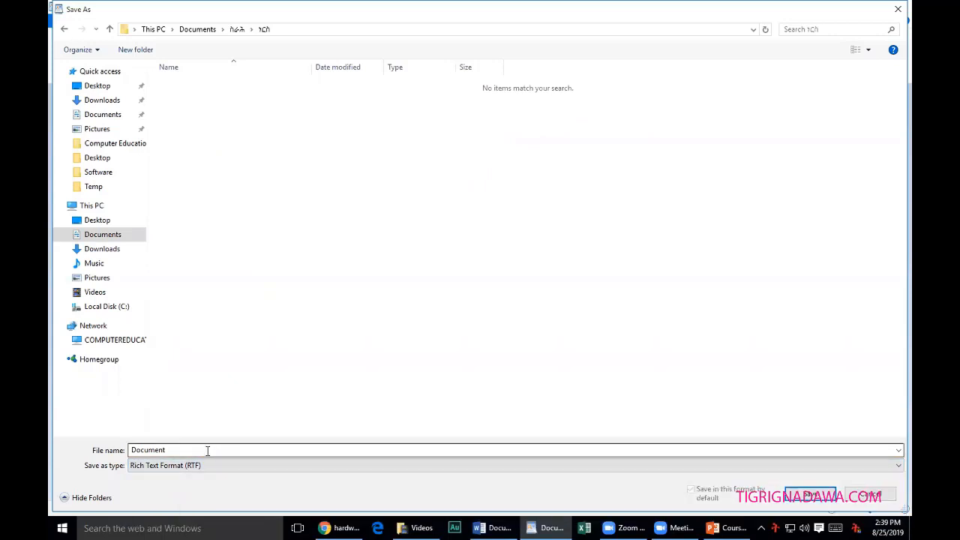
# Replace the default name 'Document' with a Ge'ez-script file name and save the letter as RTF in the new subfolder.
pyautogui.doubleClick(218, 450)
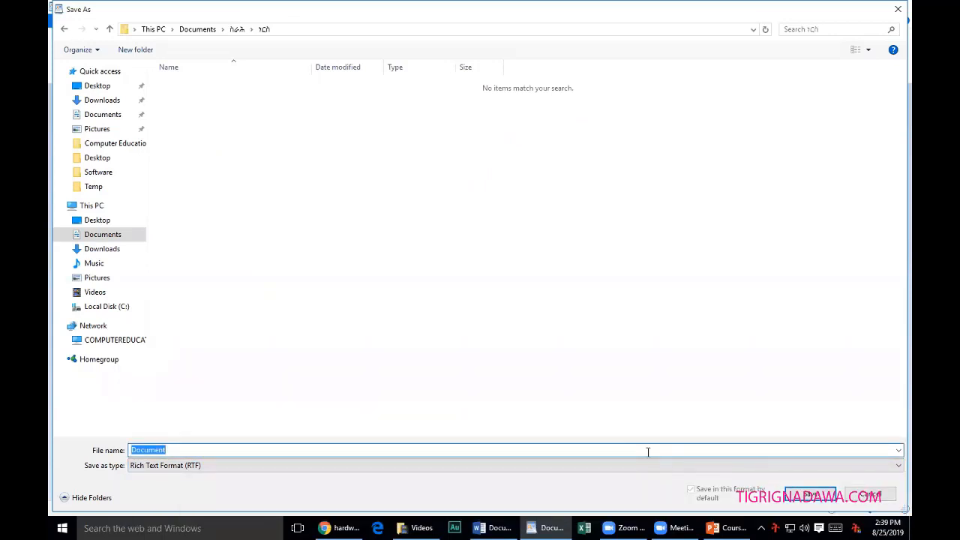
pyautogui.click(177, 450)
pyautogui.doubleClick(177, 450)
pyautogui.click(209, 450)
pyautogui.press('BackSpace')
pyautogui.press('BackSpace')
pyautogui.press('BackSpace')
pyautogui.press('BackSpace')
pyautogui.press('BackSpace')
pyautogui.press('BackSpace')
pyautogui.press('BackSpace')
pyautogui.press('BackSpace')
pyautogui.write('C')
pyautogui.write('ዘ')
pyautogui.write('ማ')
pyautogui.write(' ፕ')
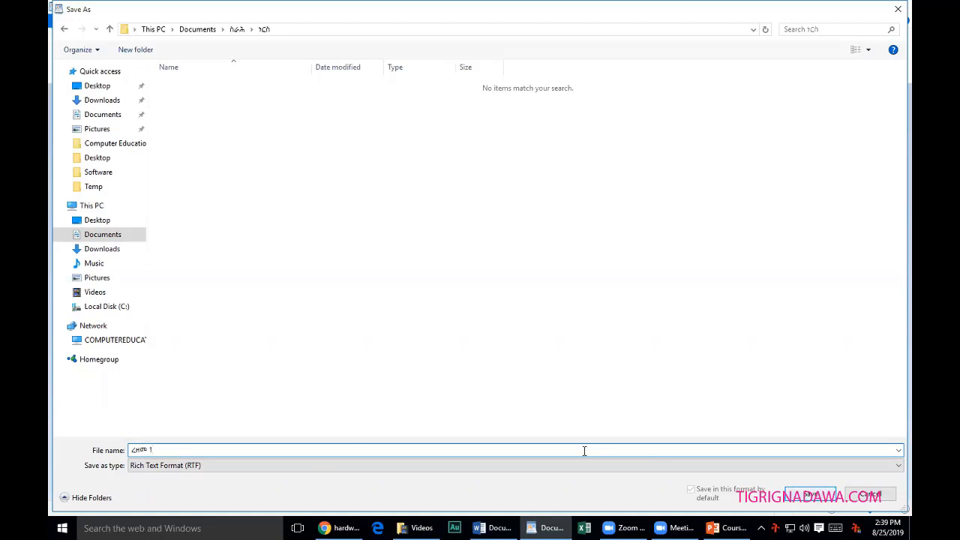
pyautogui.click(809, 494)
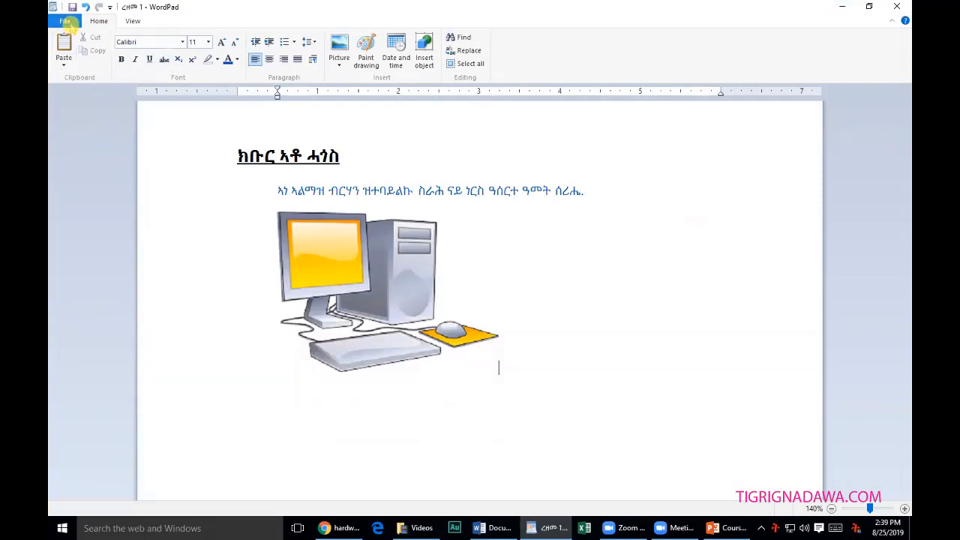
# Reopen Save As from the File menu, showing the saved 305 KB RTF letter in its subfolder.
pyautogui.click(68, 22)
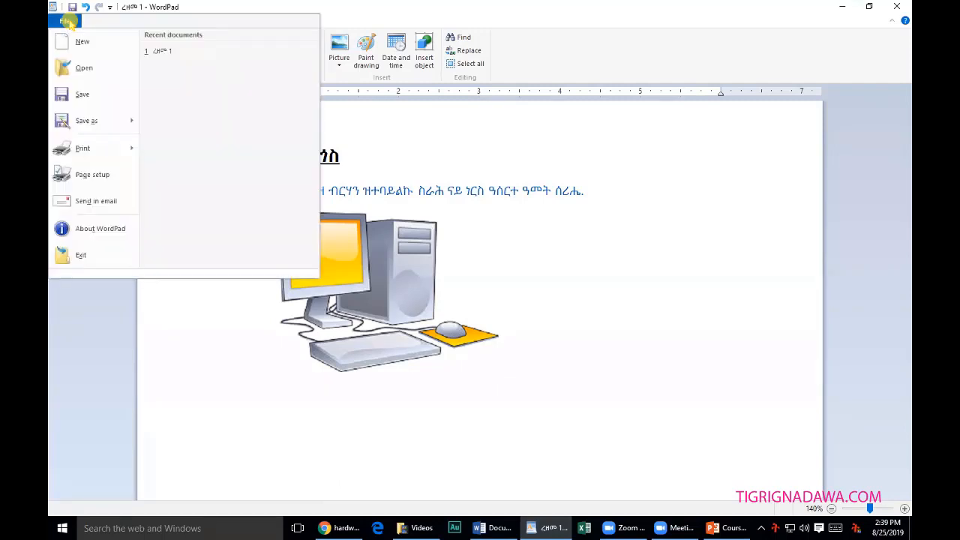
pyautogui.click(86, 121)
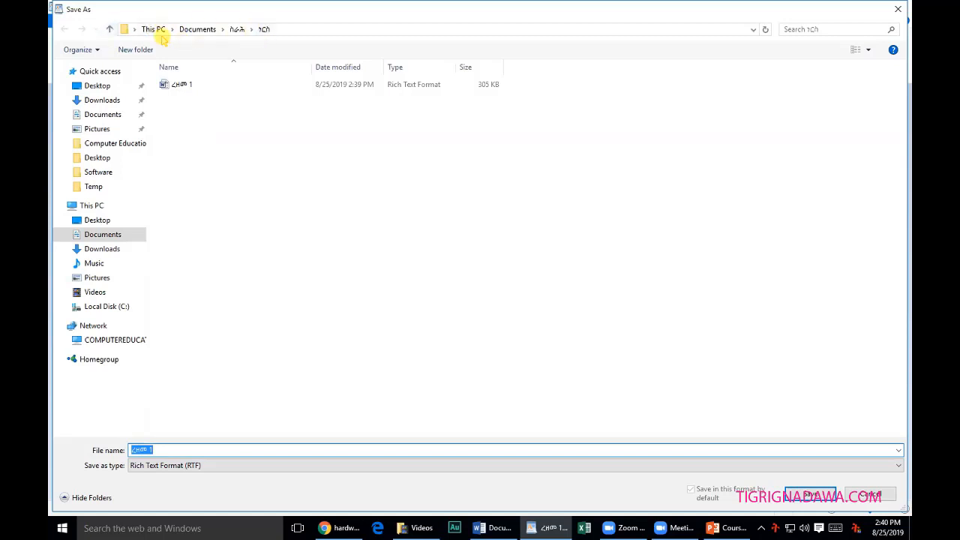
# In the parent folder, create a new folder named ክመቲተር and open it.
pyautogui.click(108, 30)
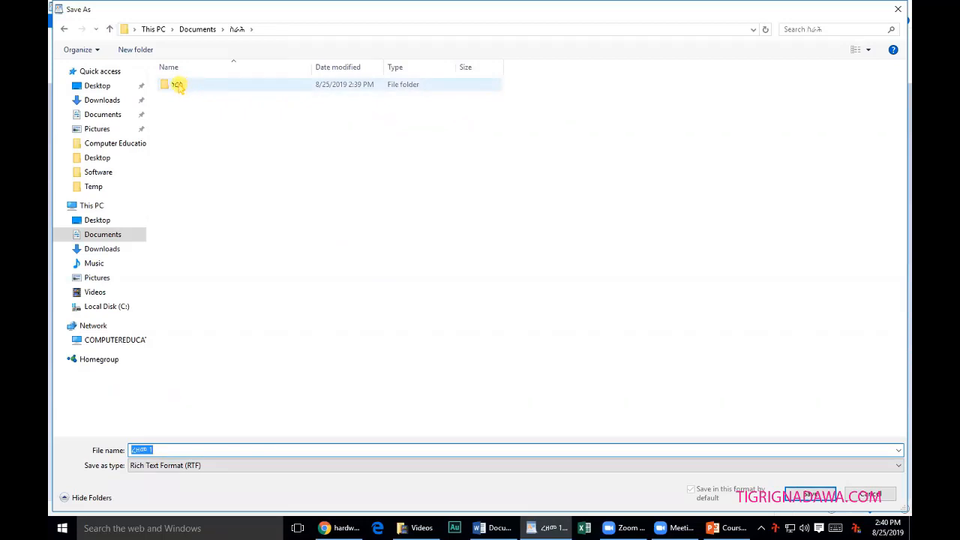
pyautogui.click(137, 48)
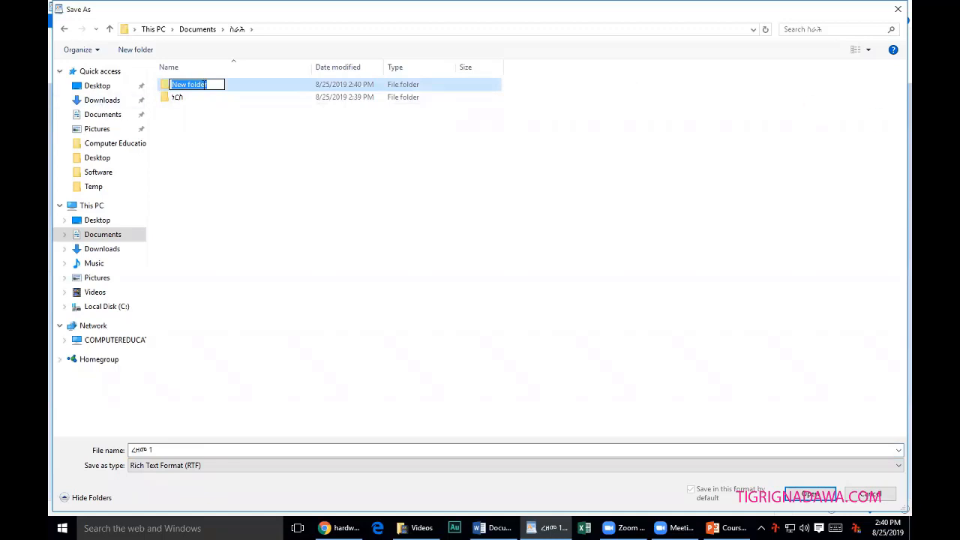
pyautogui.click(219, 84)
pyautogui.moveTo(188, 84); pyautogui.dragTo(162, 84)
pyautogui.press('BackSpace')
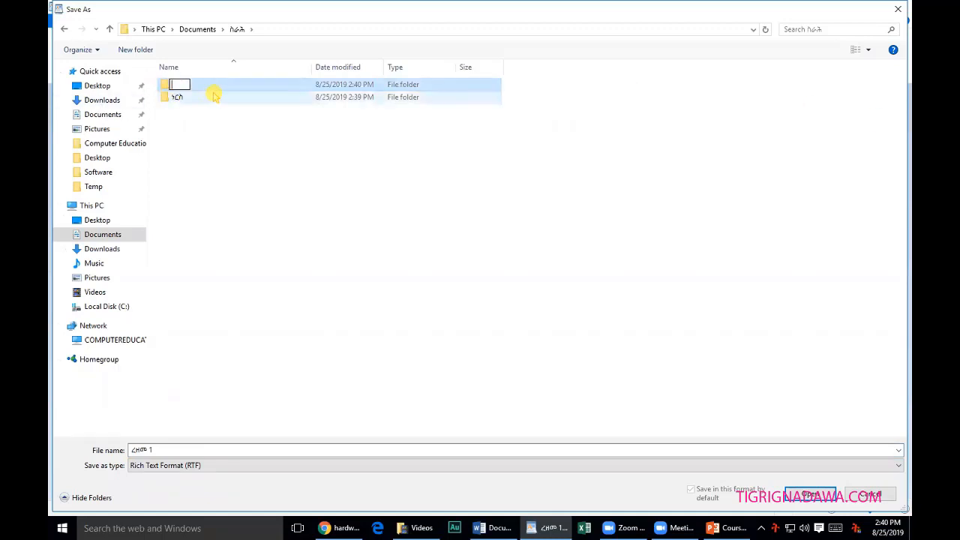
pyautogui.write('ክመ')
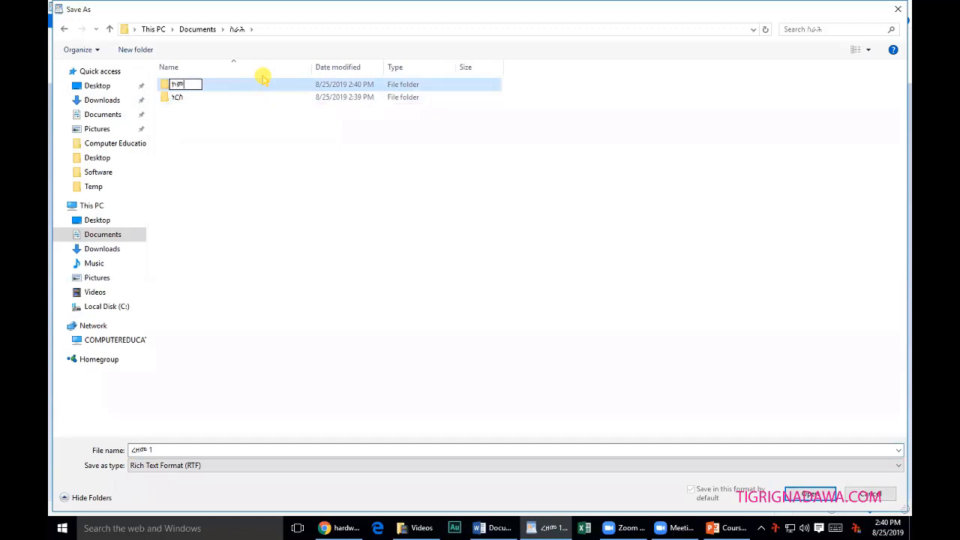
pyautogui.write('ቲተር')
pyautogui.click(214, 143)
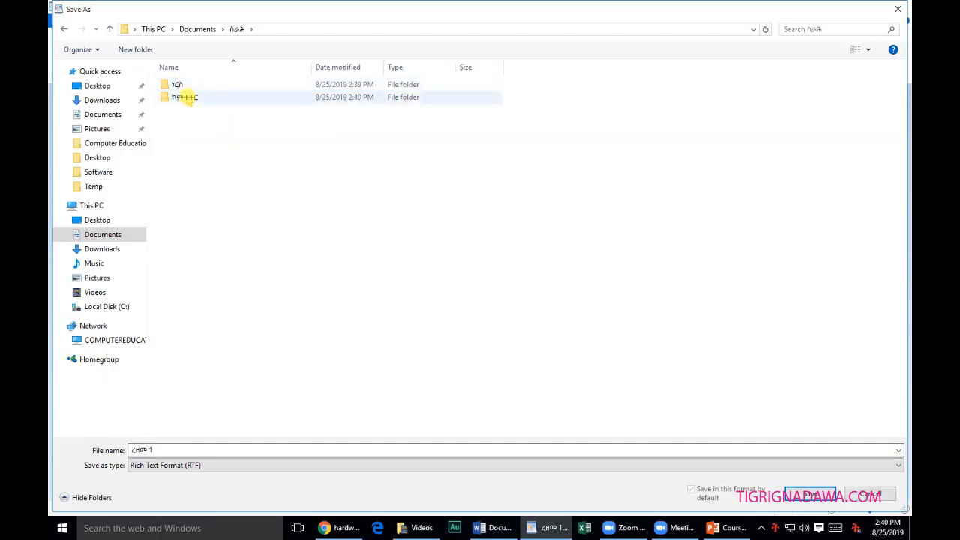
pyautogui.doubleClick(187, 98)
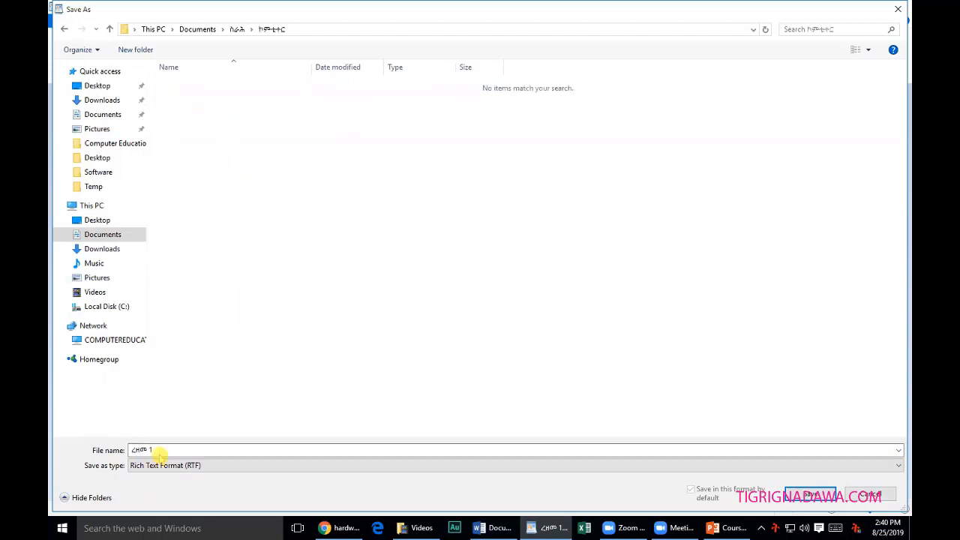
# Edit the file name to a longer Ethiopic name ending in ከምተተር and save as RTF.
pyautogui.click(161, 450)
pyautogui.click(169, 450)
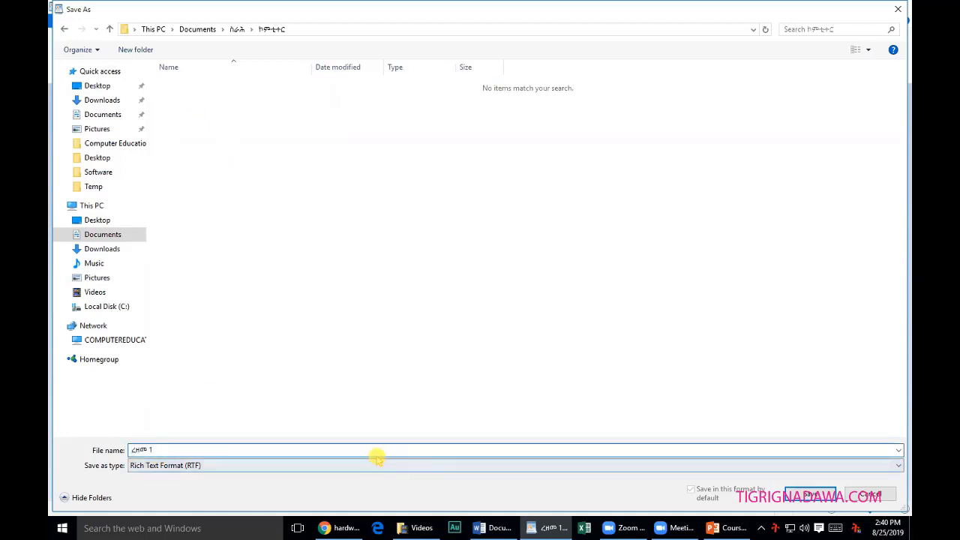
pyautogui.press('BackSpace')
pyautogui.press('BackSpace')
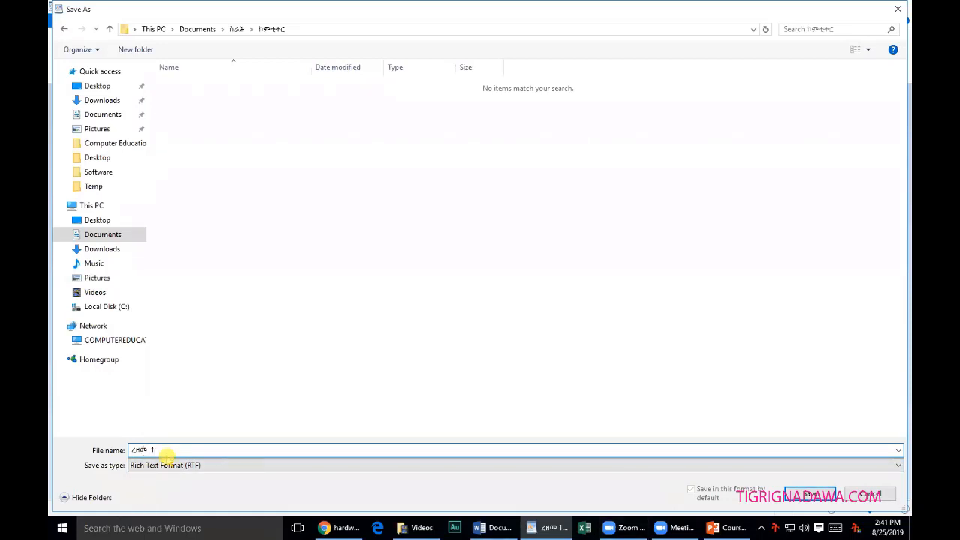
pyautogui.write('ይ ቶም')
pyautogui.press('BackSpace')
pyautogui.press('BackSpace')
pyautogui.press('BackSpace')
pyautogui.write('ከም')
pyautogui.write('ተ')
pyautogui.write('ተር')
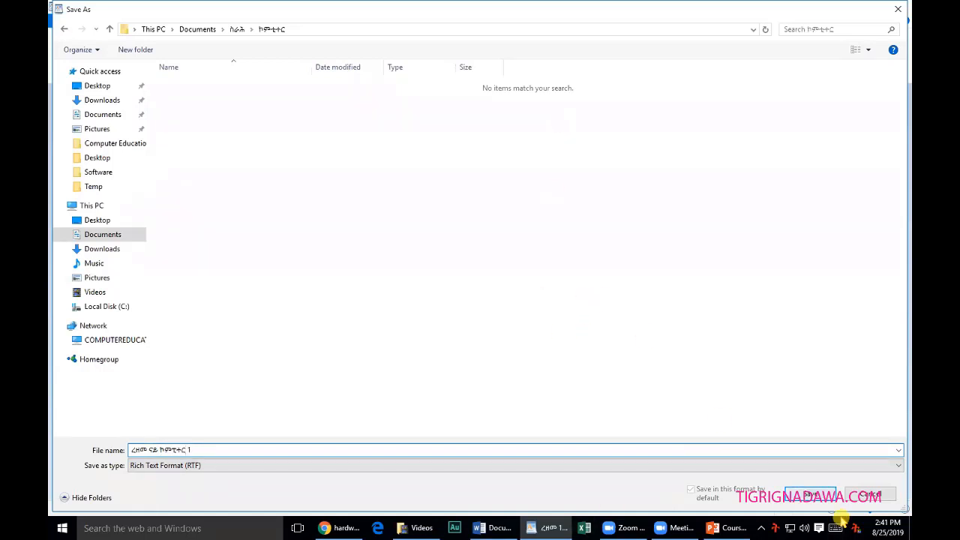
pyautogui.press('Return')
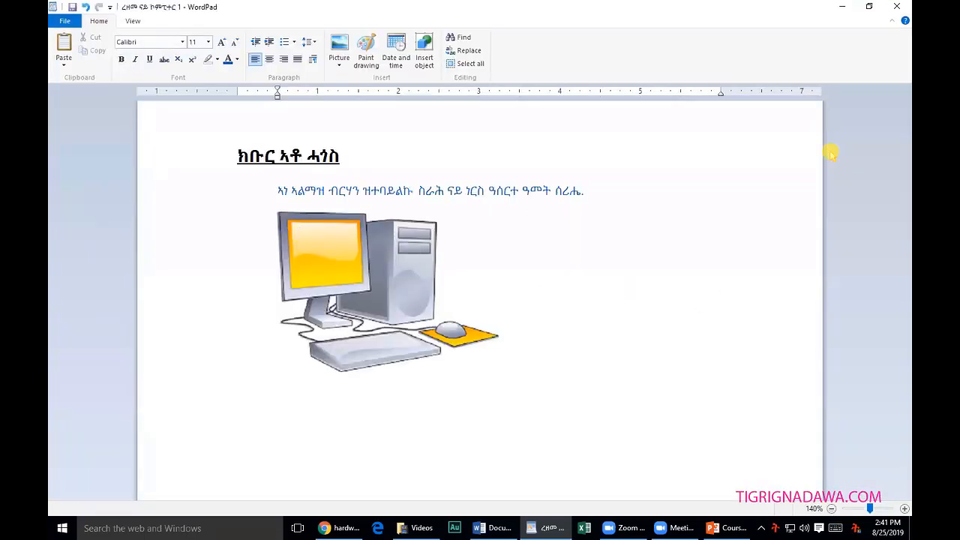
# Bring WordPad forward and select the whole letter: title, Tigrinya sentence and computer picture.
pyautogui.click(838, 9)
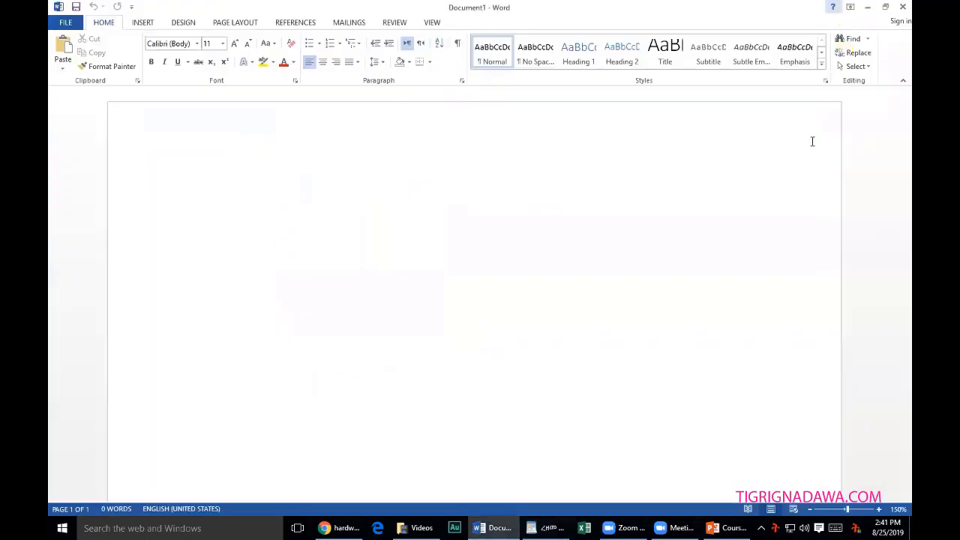
pyautogui.click(495, 528)
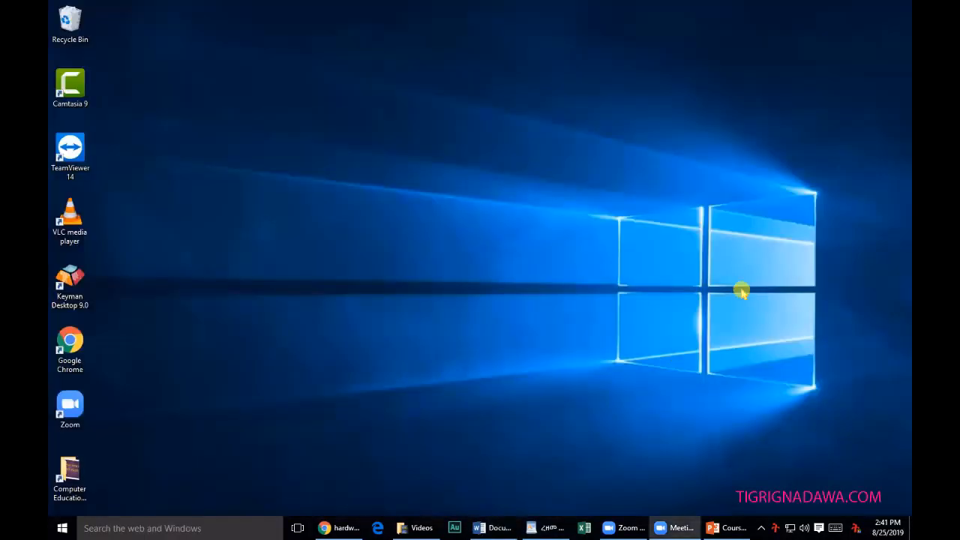
pyautogui.click(495, 528)
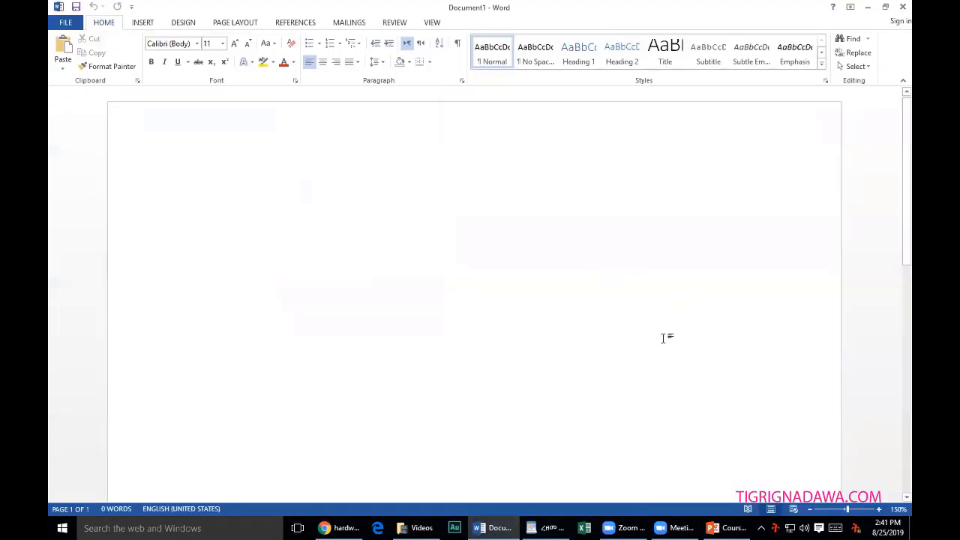
pyautogui.click(547, 528)
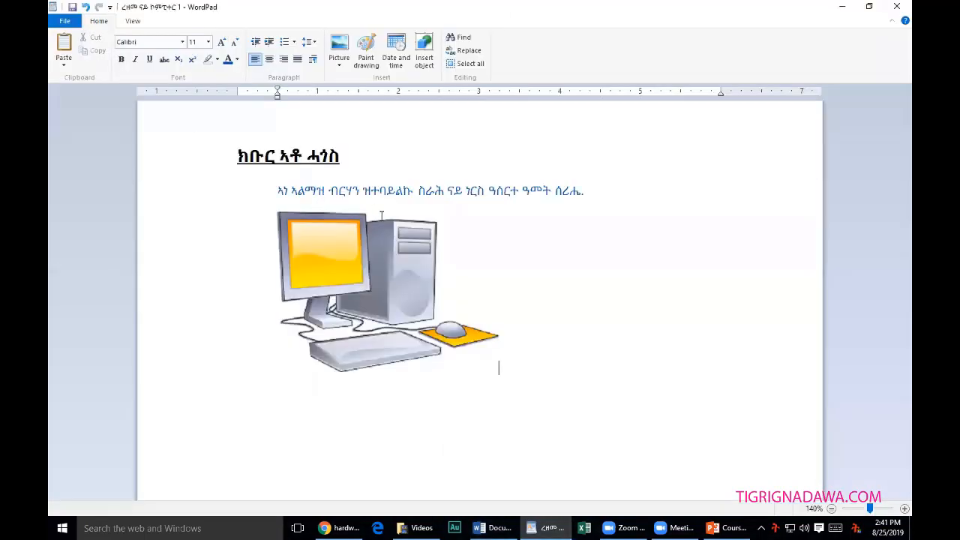
pyautogui.moveTo(552, 355); pyautogui.dragTo(191, 151)
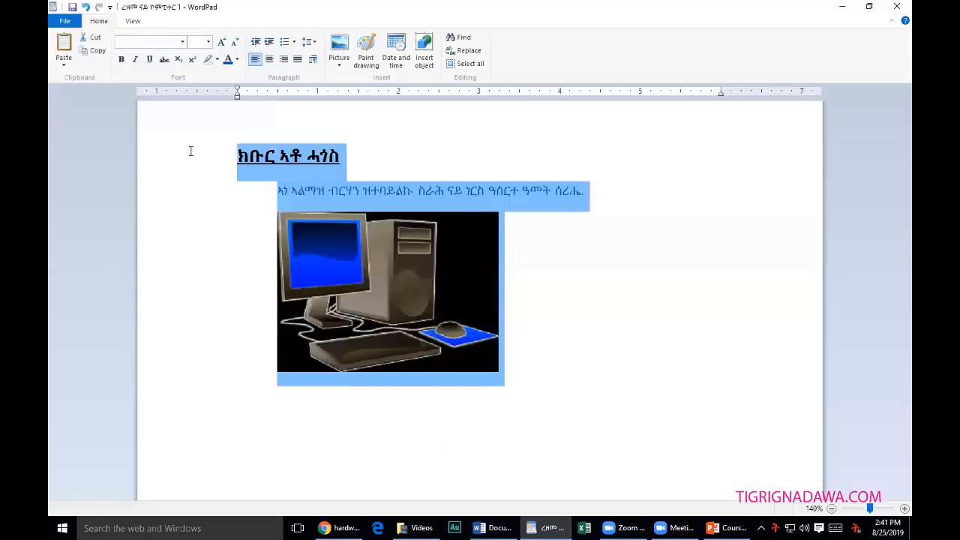
pyautogui.click(608, 300)
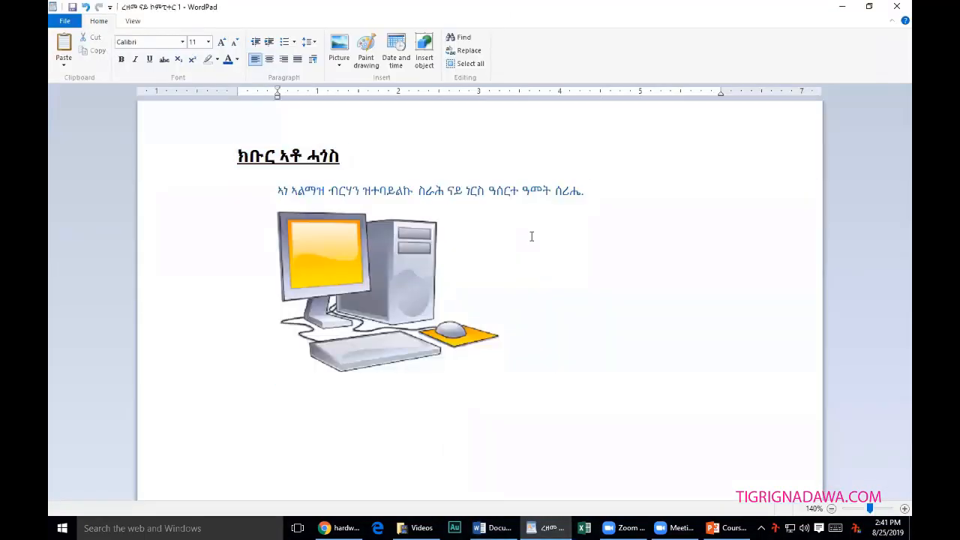
pyautogui.click(519, 192)
pyautogui.moveTo(578, 381); pyautogui.dragTo(204, 140)
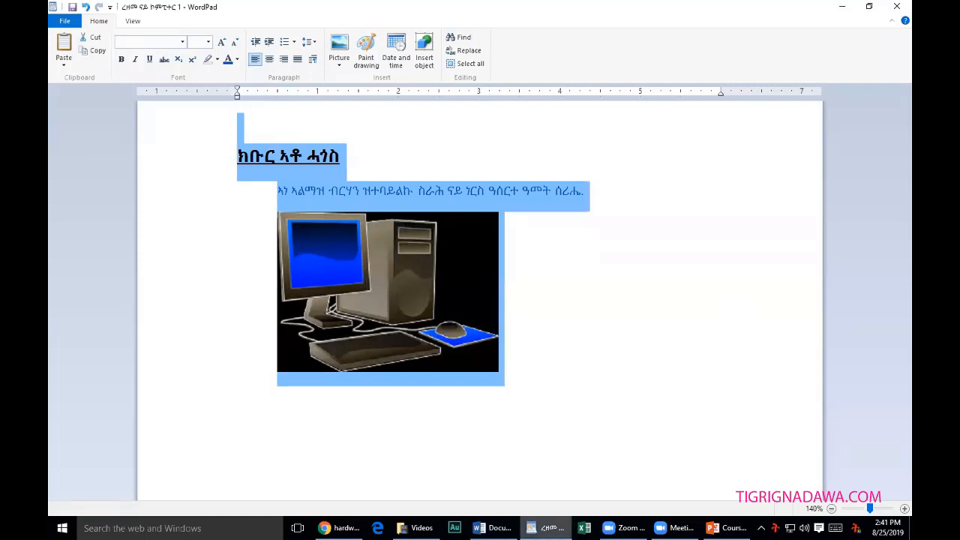
# Paste the copied letter into Word's blank Document1.
pyautogui.click(493, 528)
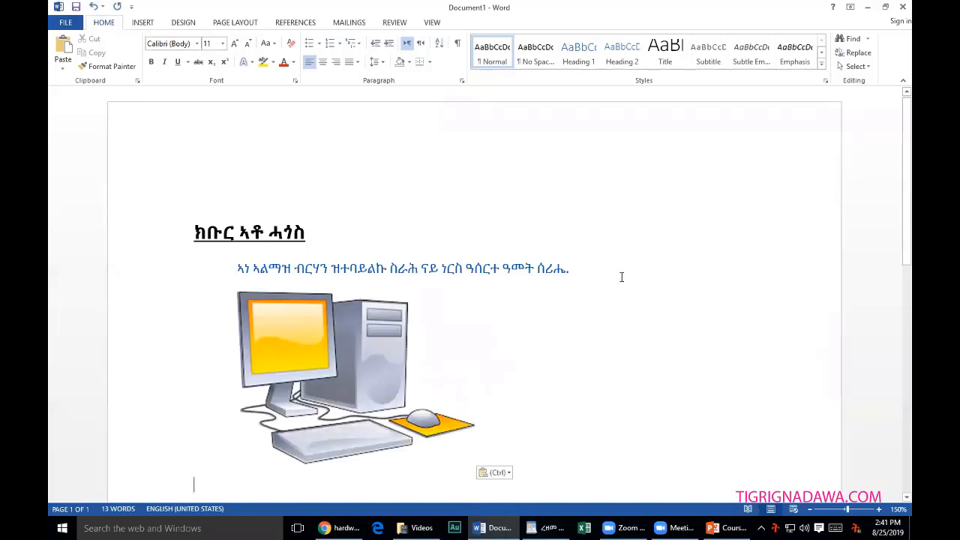
pyautogui.scroll(-3, 650, 398)
pyautogui.scroll(3, 651, 398)
pyautogui.click(550, 523)
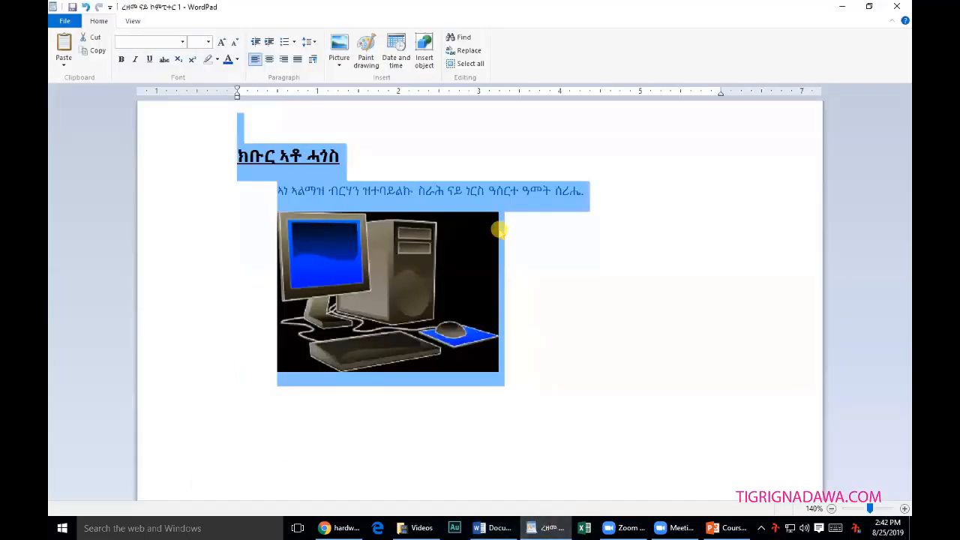
pyautogui.click(605, 276)
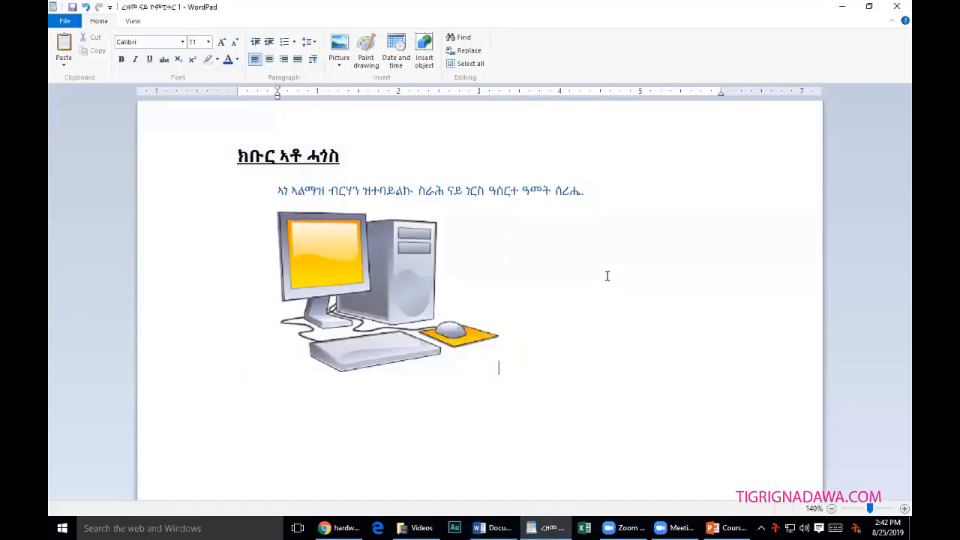
pyautogui.hotkey('ctrl', 'a')
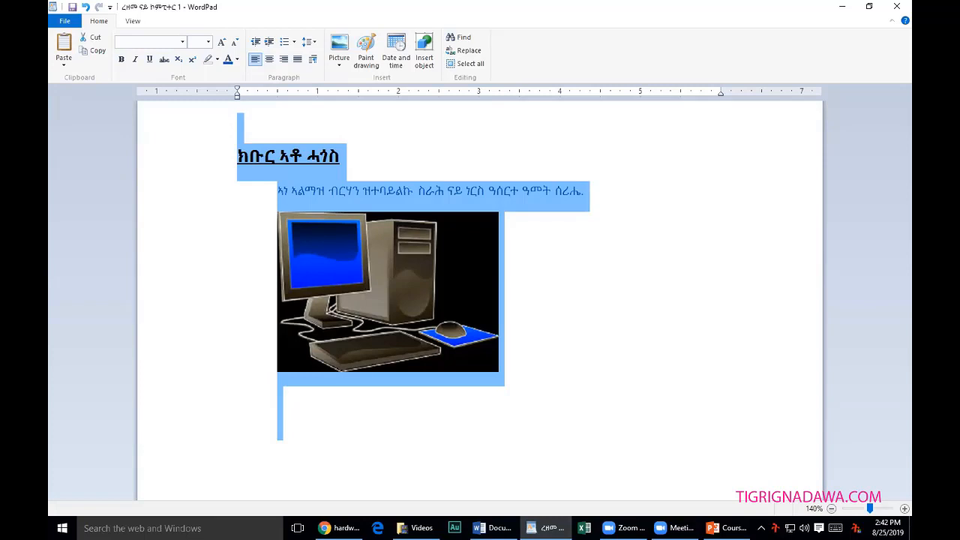
pyautogui.click(578, 316)
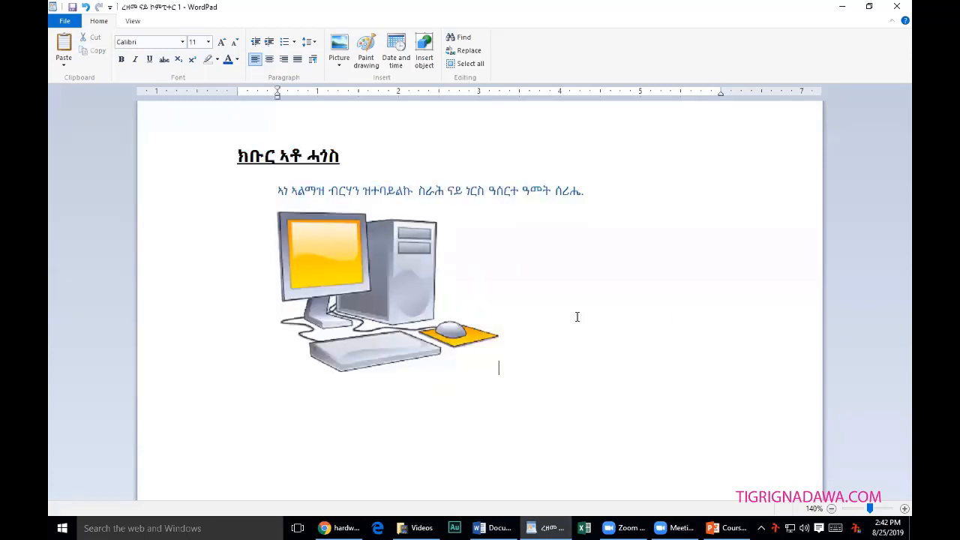
pyautogui.hotkey('ctrl', 'a')
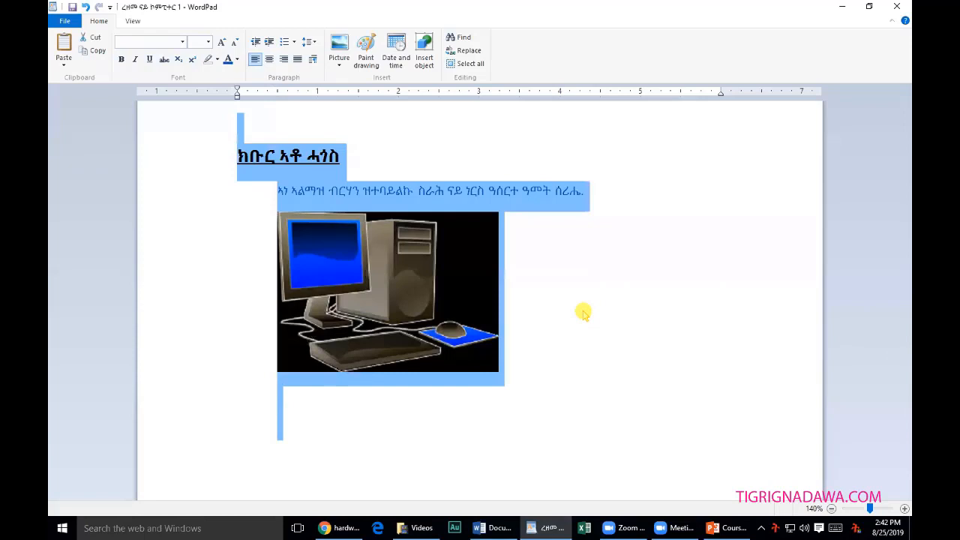
pyautogui.click(531, 264)
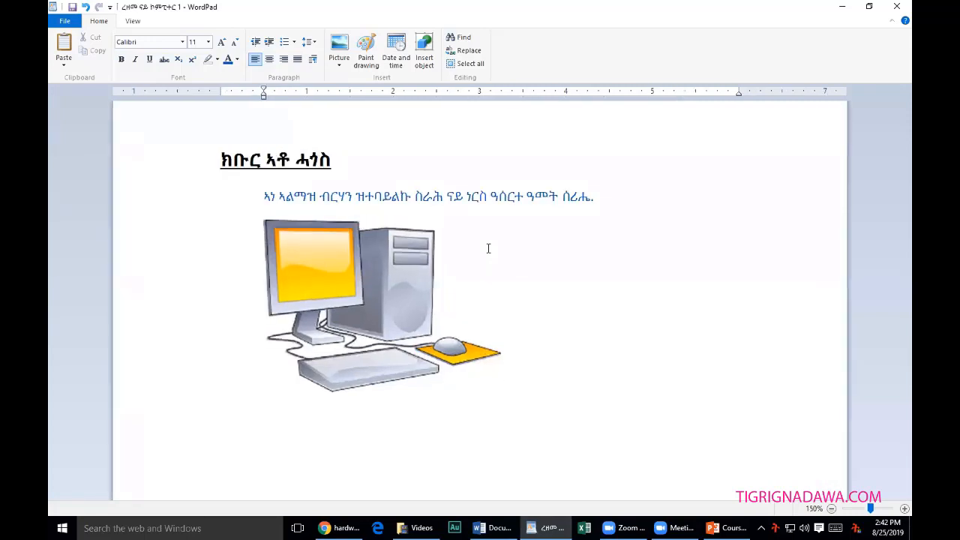
pyautogui.hotkey('ctrl', 'a')
pyautogui.scroll(1, 519, 279)
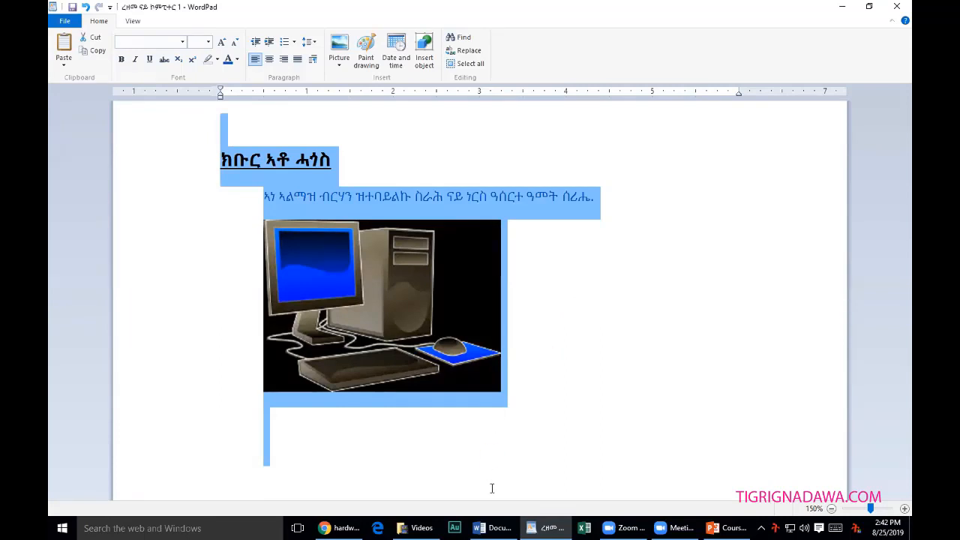
pyautogui.click(494, 528)
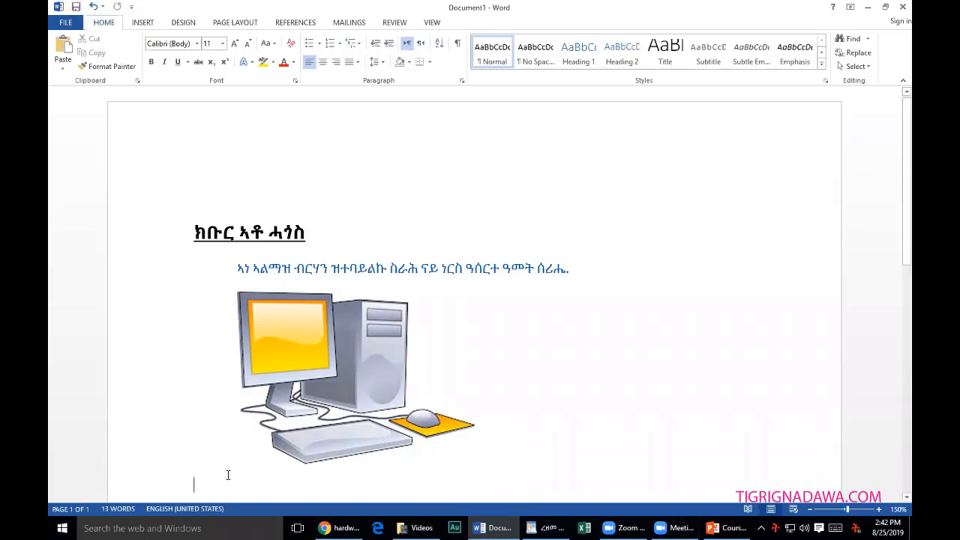
# Switch the keyboard input language to English (United States).
pyautogui.write('ዐ')
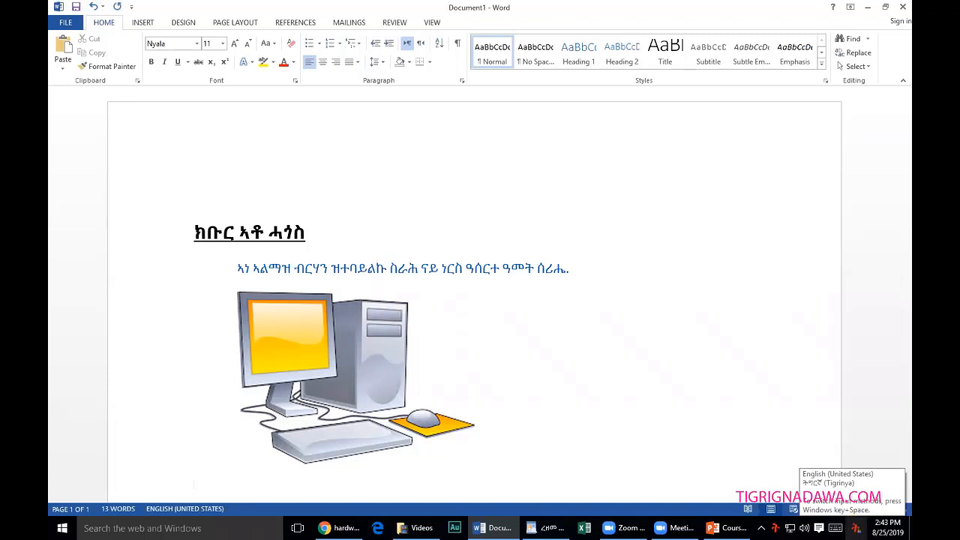
pyautogui.click(855, 528)
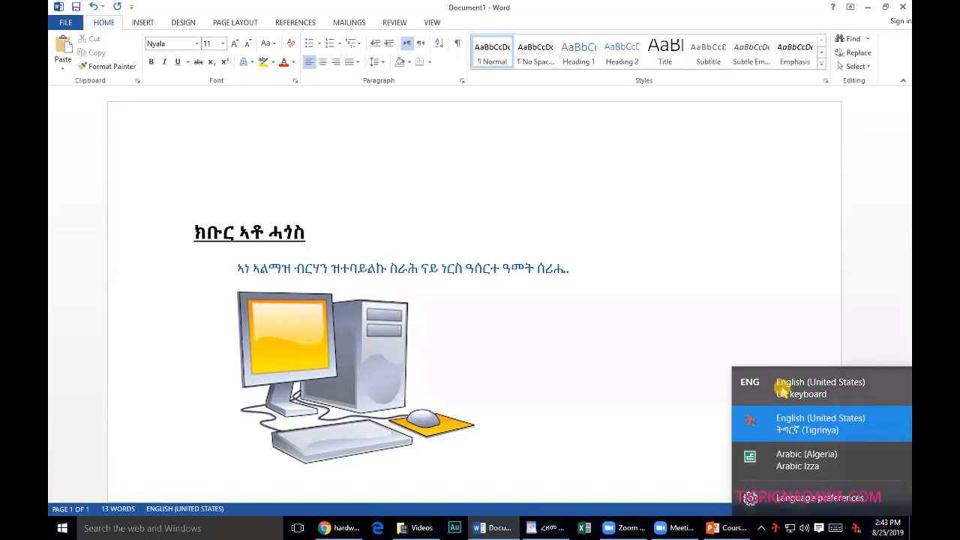
pyautogui.click(778, 388)
pyautogui.scroll(-1, 354, 468)
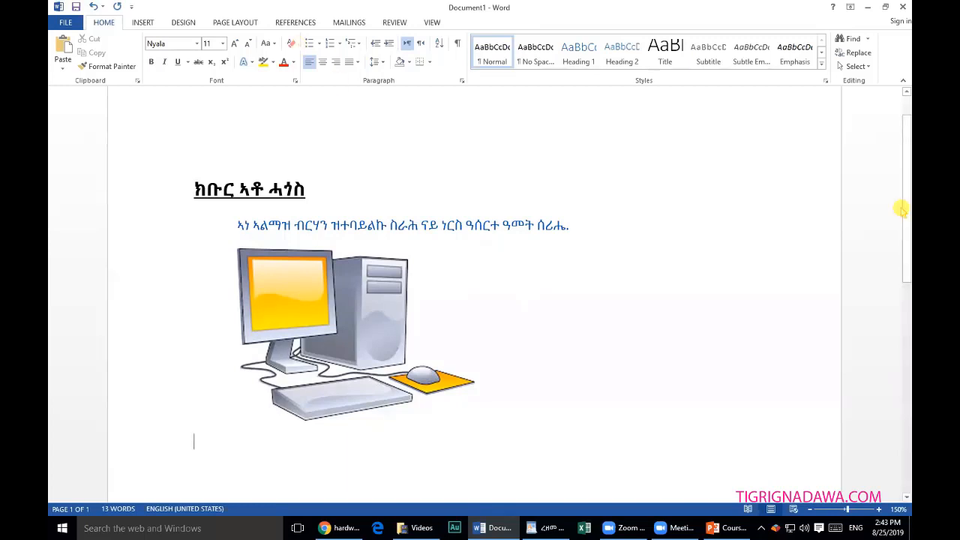
# Type the notes 'Ctrl + A - select', 'Ctrl + C - Copy' and 'Ctrl + V - Paste' on separate lines.
pyautogui.write('C')
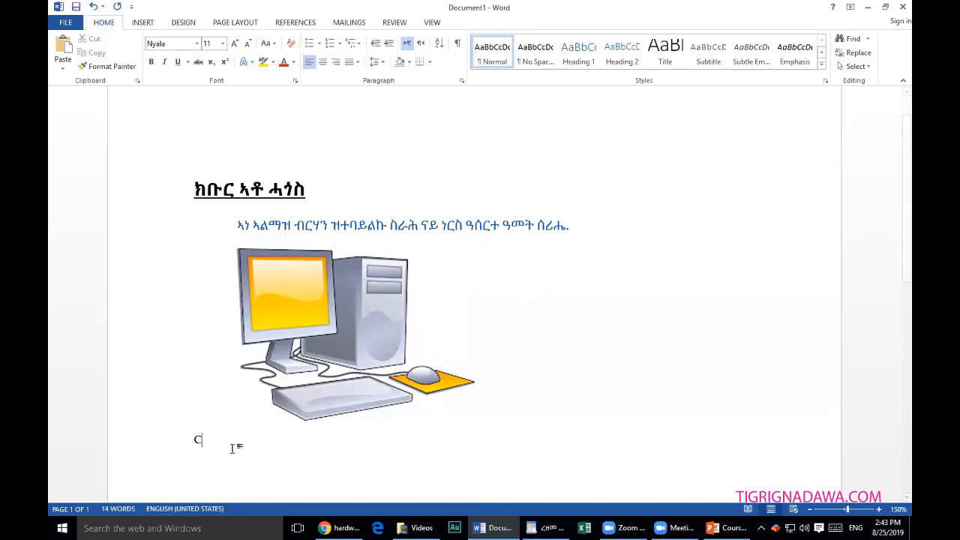
pyautogui.write('tr')
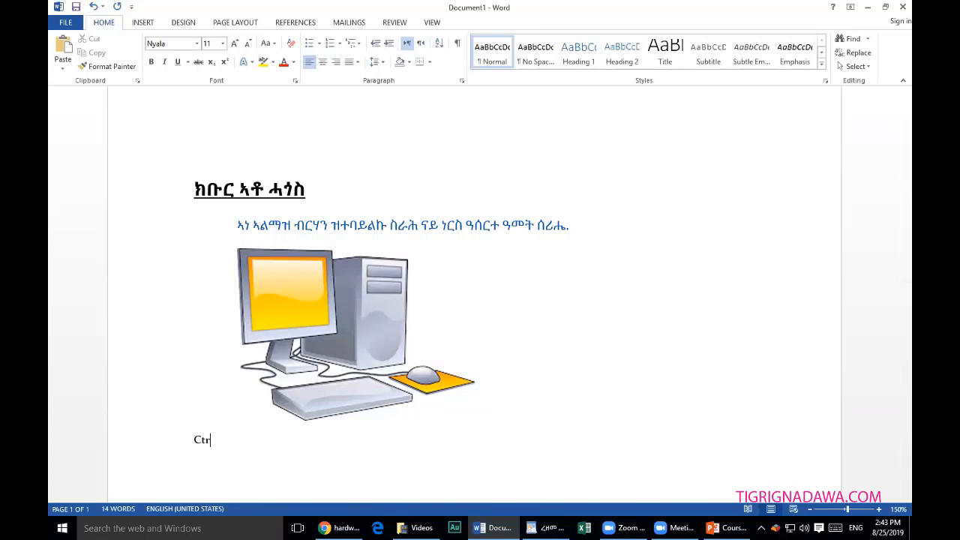
pyautogui.write('l')
pyautogui.write(' +')
pyautogui.write(' A')
pyautogui.write(' - me')
pyautogui.press('BackSpace')
pyautogui.press('BackSpace')
pyautogui.write('select')
pyautogui.press('Return')
pyautogui.write('Ctrl + C - Copy')
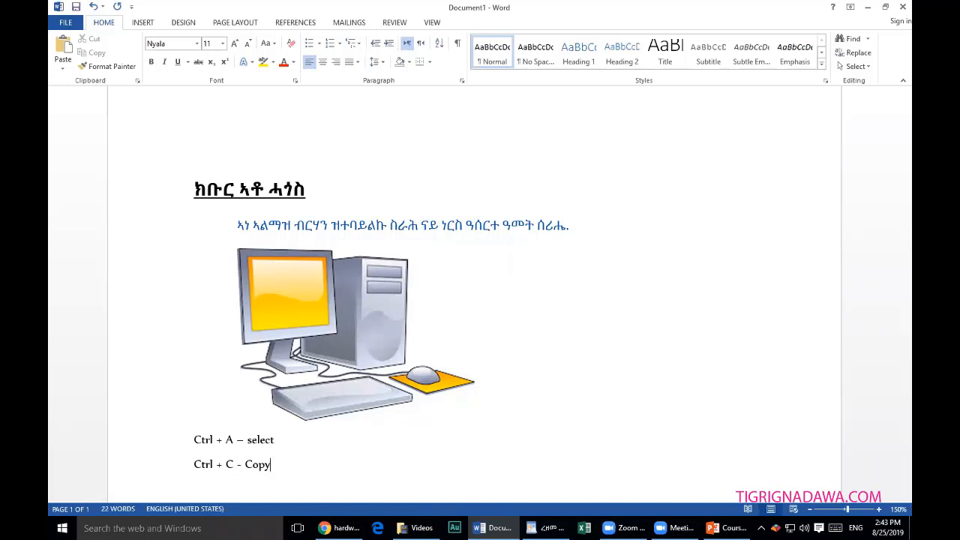
pyautogui.press('Return')
pyautogui.write('Ctrl + V - Paste')
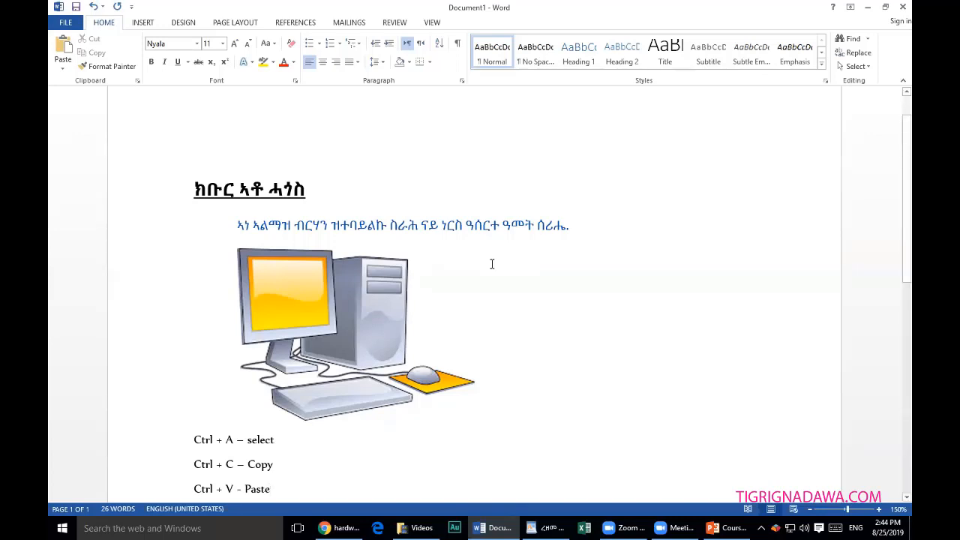
# Paste the letter into a new blank Document2, then minimise it to return to Document1.
pyautogui.click(551, 528)
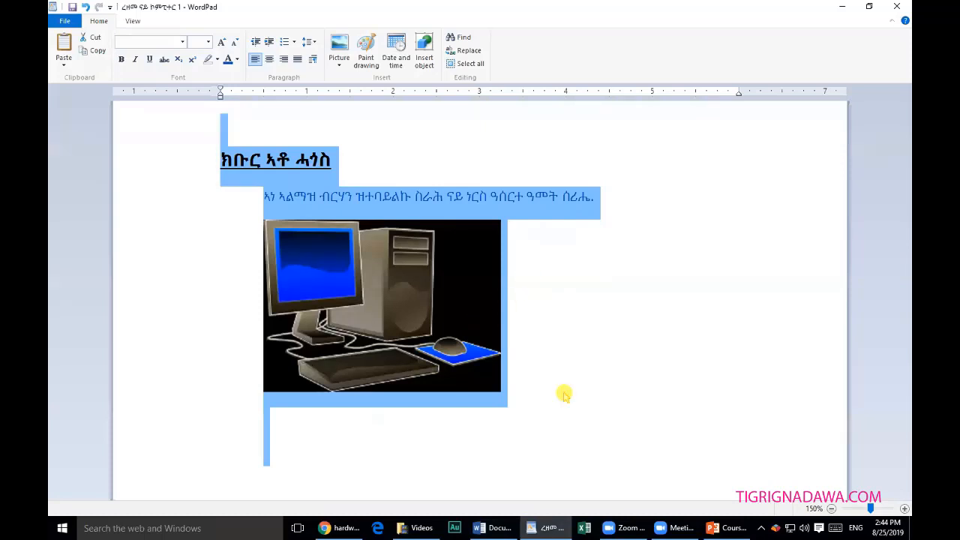
pyautogui.click(495, 528)
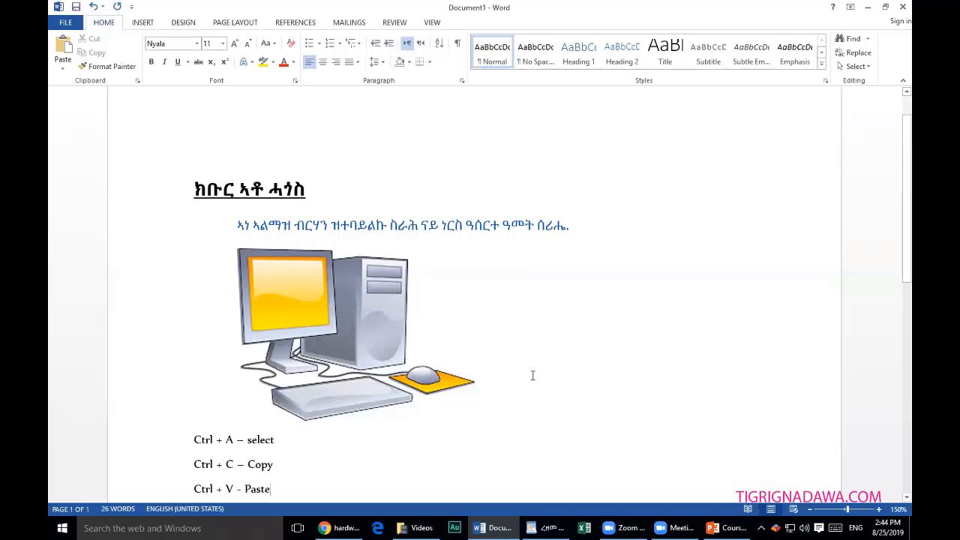
pyautogui.hotkey('ctrl', 'n')
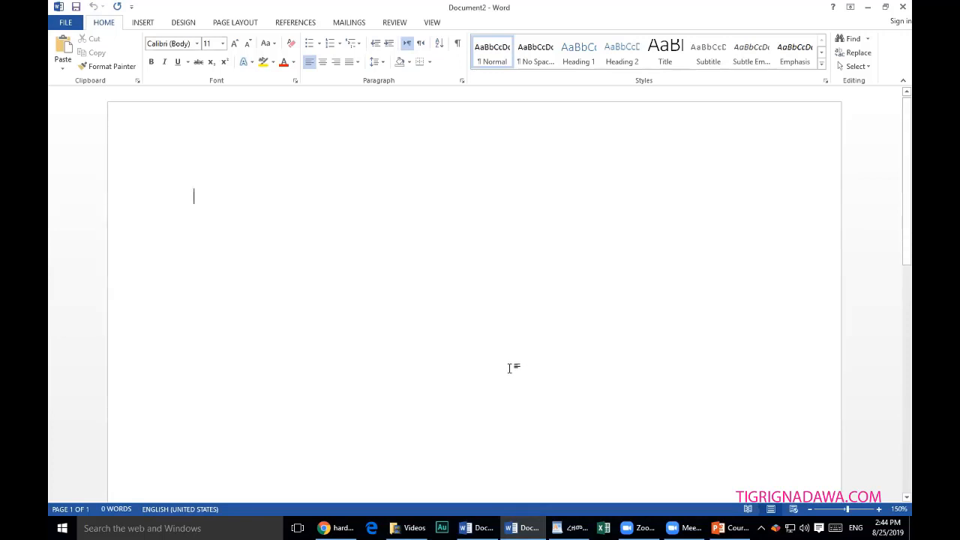
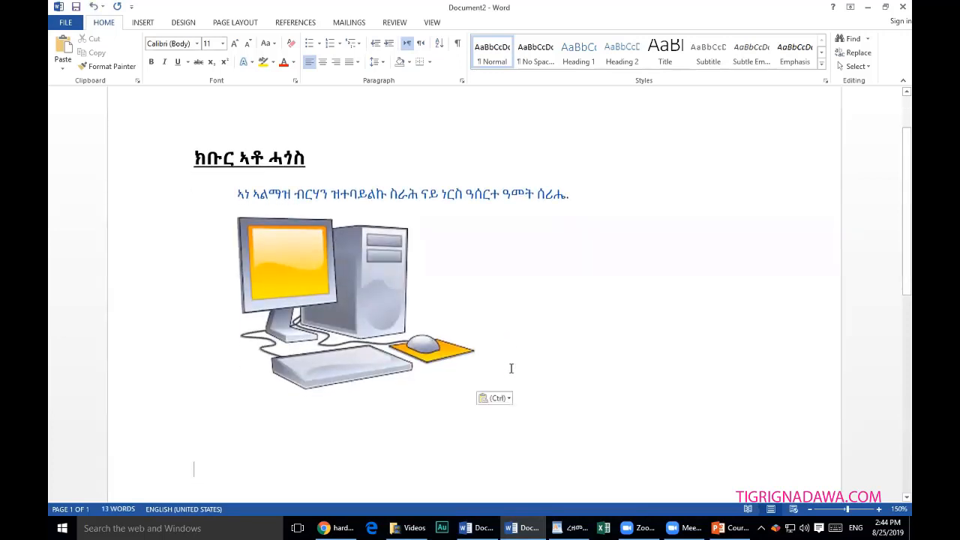
pyautogui.click(867, 8)
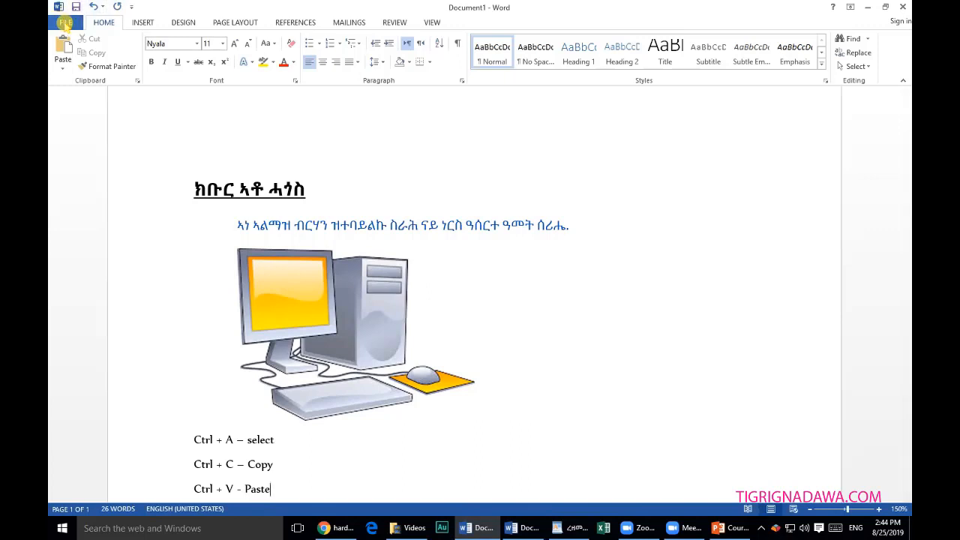
# Start Save As for Document1 in Documents and open the ሰራሕ folder.
pyautogui.click(66, 23)
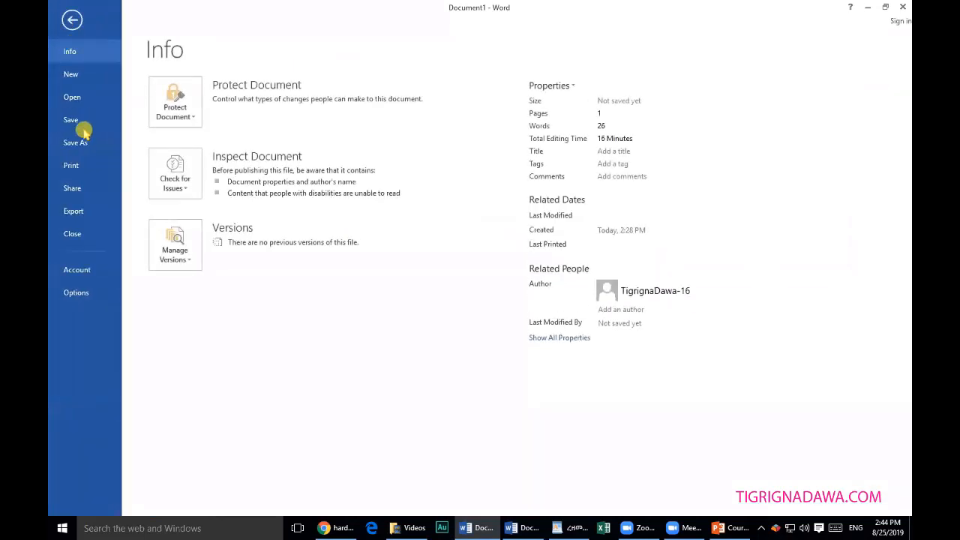
pyautogui.click(78, 142)
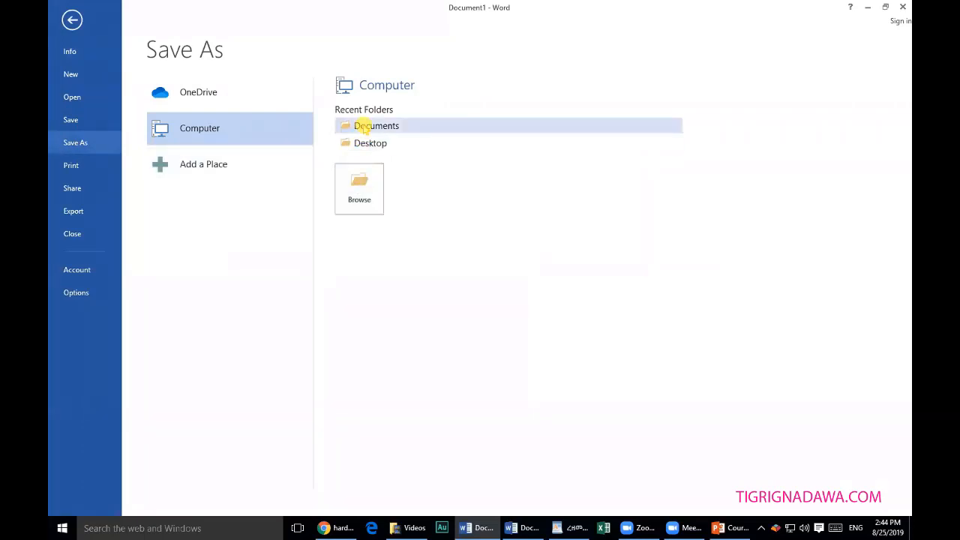
pyautogui.click(363, 125)
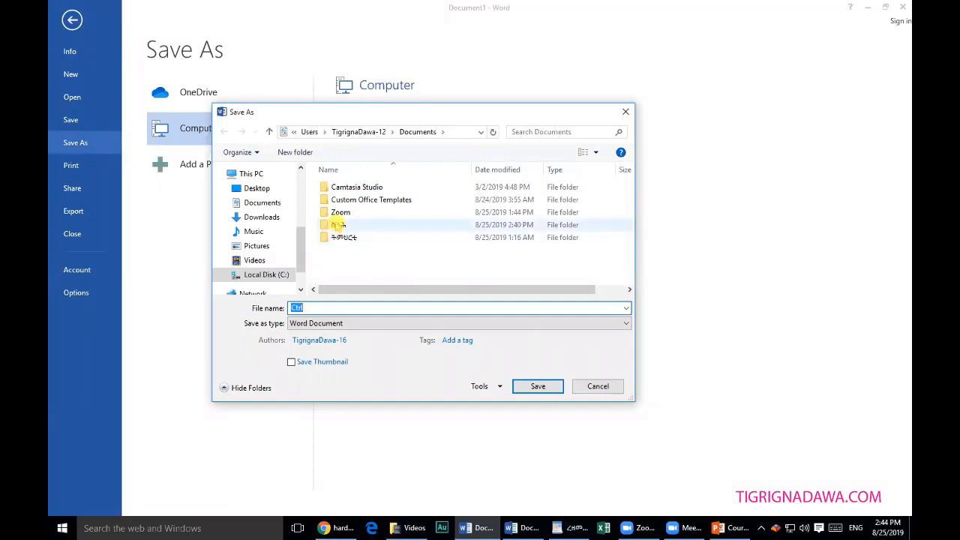
pyautogui.click(337, 225)
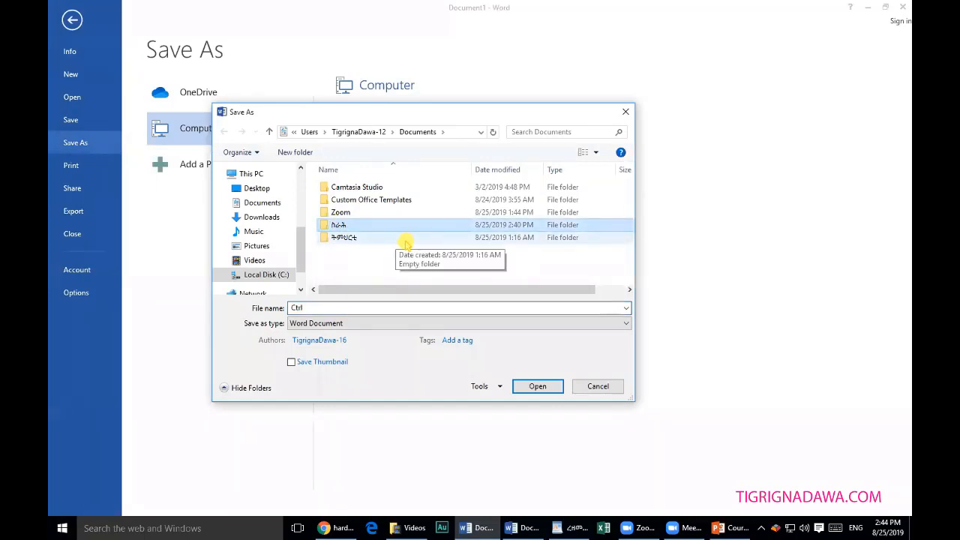
pyautogui.doubleClick(339, 227)
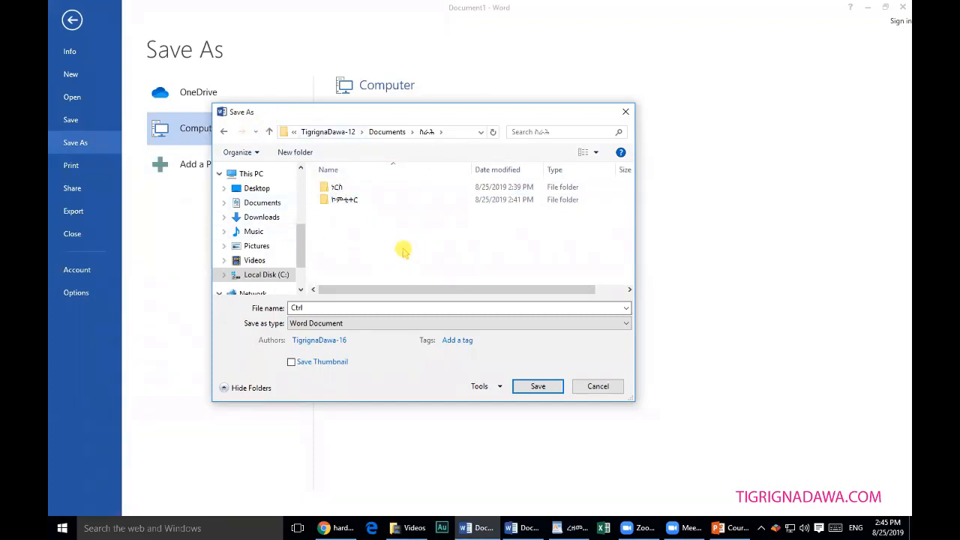
# Create a new folder in ሰራሕ named ረዘመ, typed with the Tigrinya keyboard.
pyautogui.click(285, 152)
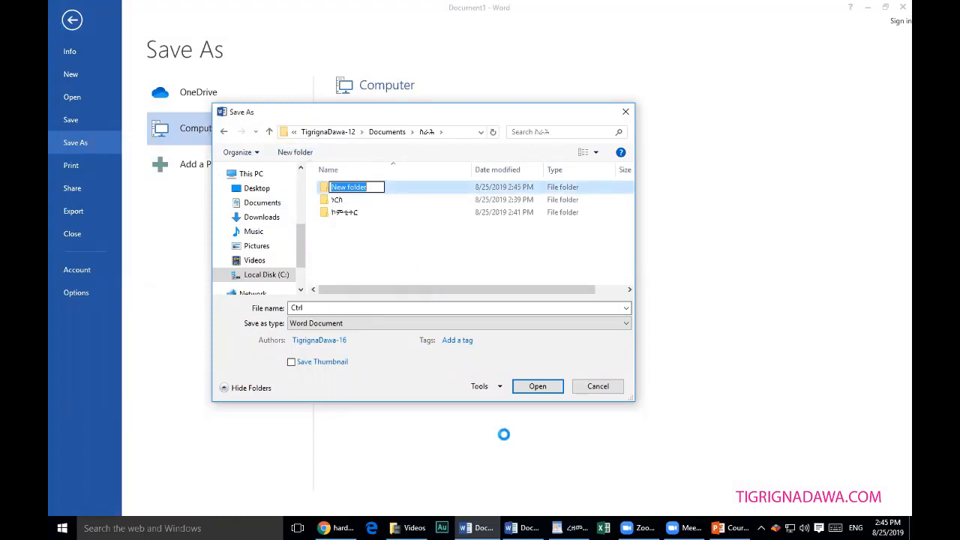
pyautogui.click(372, 186)
pyautogui.moveTo(373, 186); pyautogui.dragTo(337, 199)
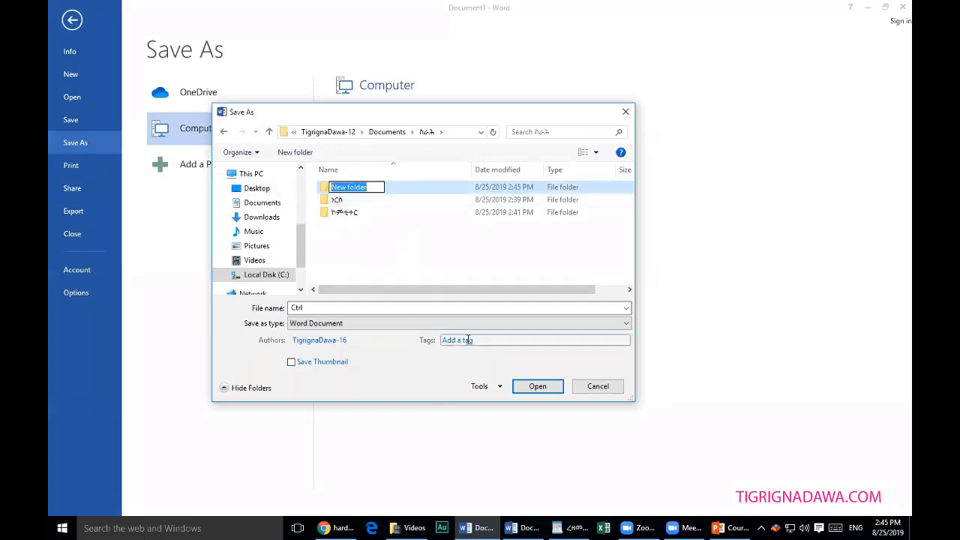
pyautogui.write('r')
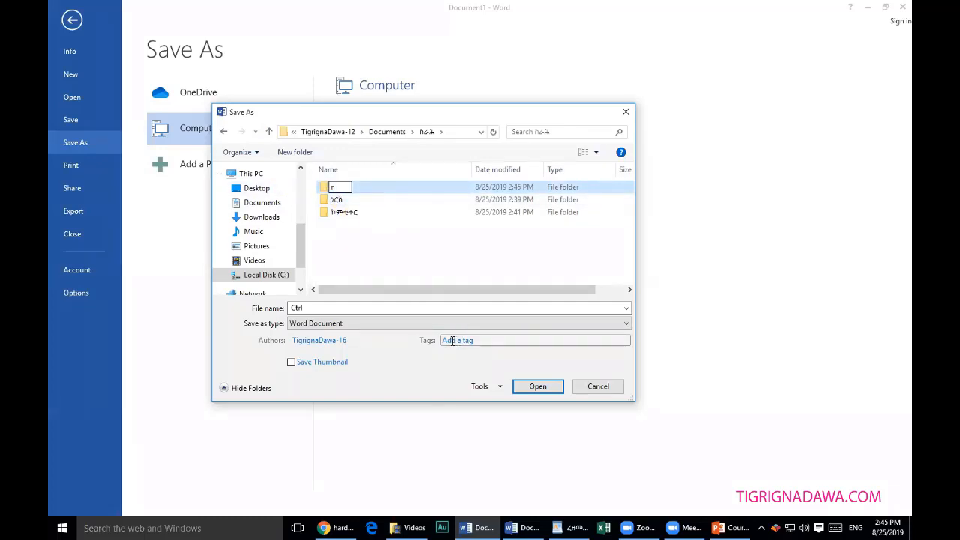
pyautogui.click(855, 528)
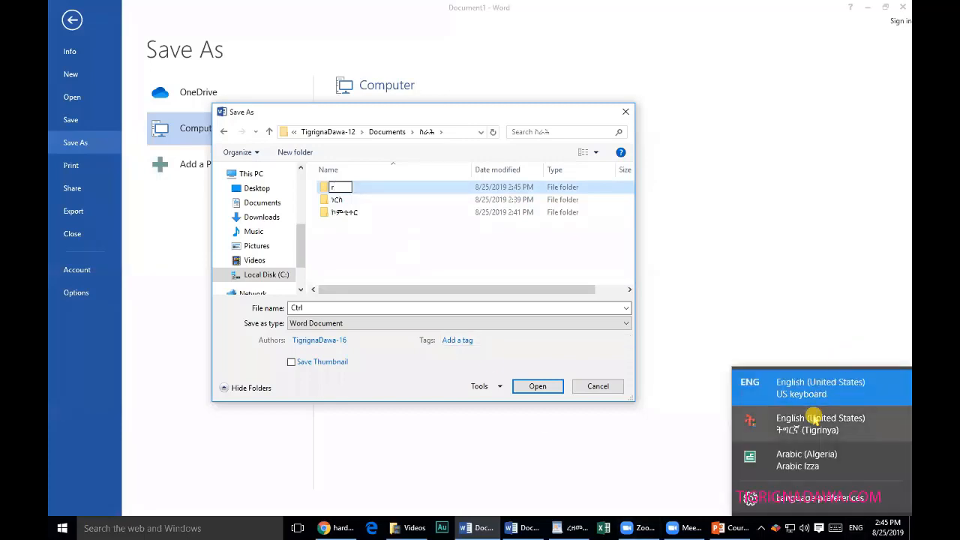
pyautogui.click(814, 420)
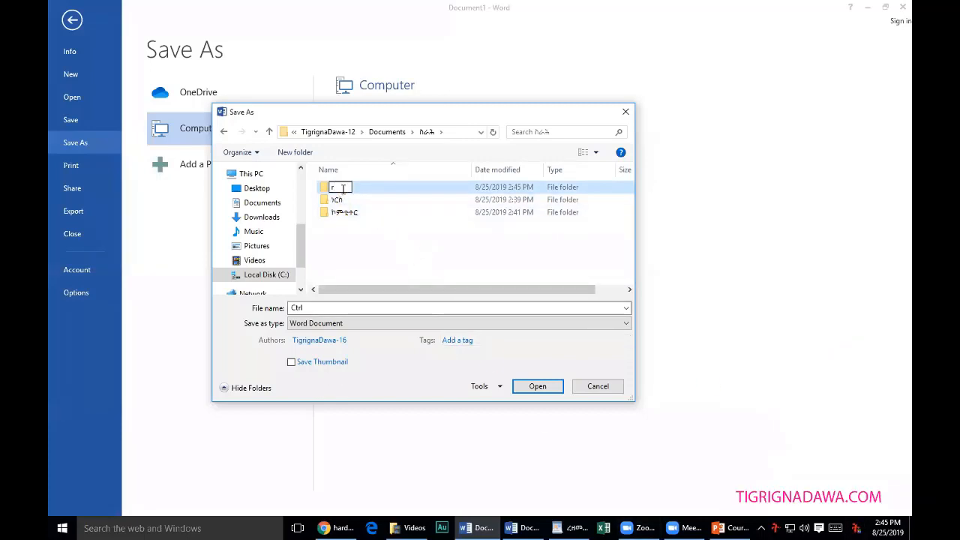
pyautogui.moveTo(343, 189); pyautogui.dragTo(314, 188)
pyautogui.write('ረ')
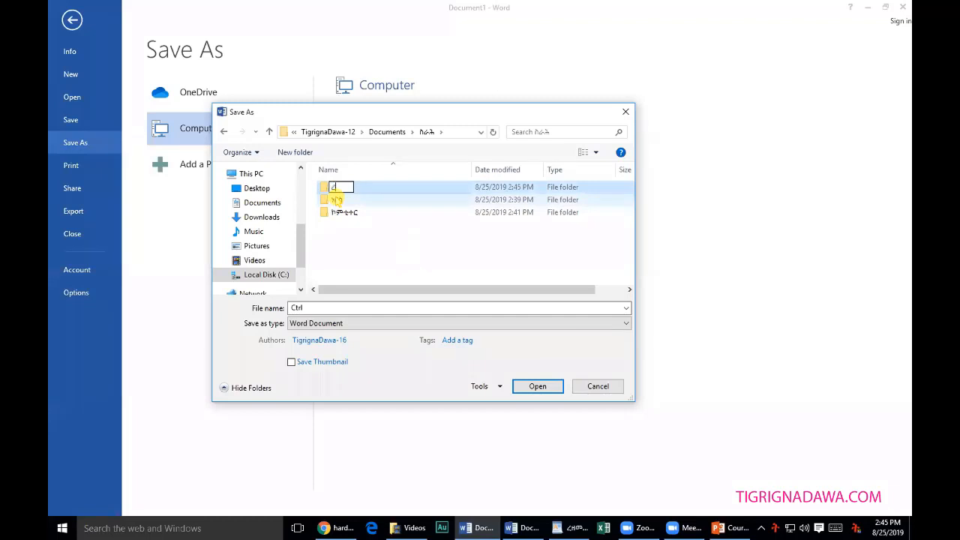
pyautogui.write('ዘመ')
pyautogui.click(409, 263)
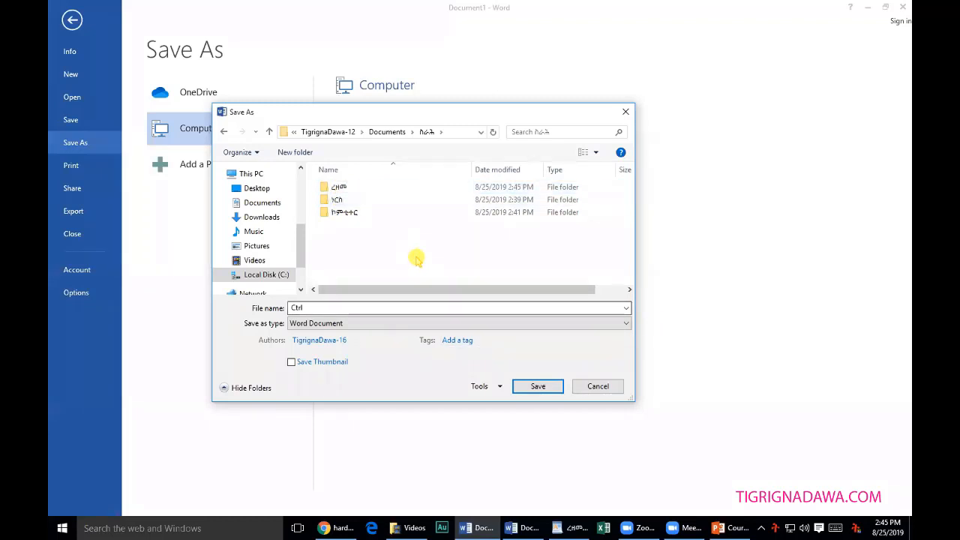
# Move the ሃርስ folder into ረዘመ and reopen ሰራሕ to check the contents.
pyautogui.moveTo(336, 200); pyautogui.dragTo(334, 188)
pyautogui.click(345, 200)
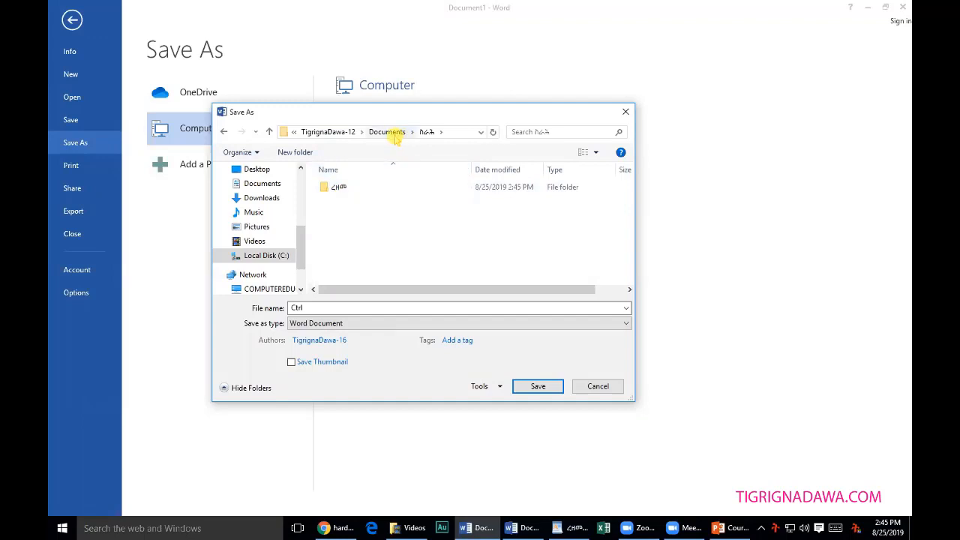
pyautogui.click(390, 132)
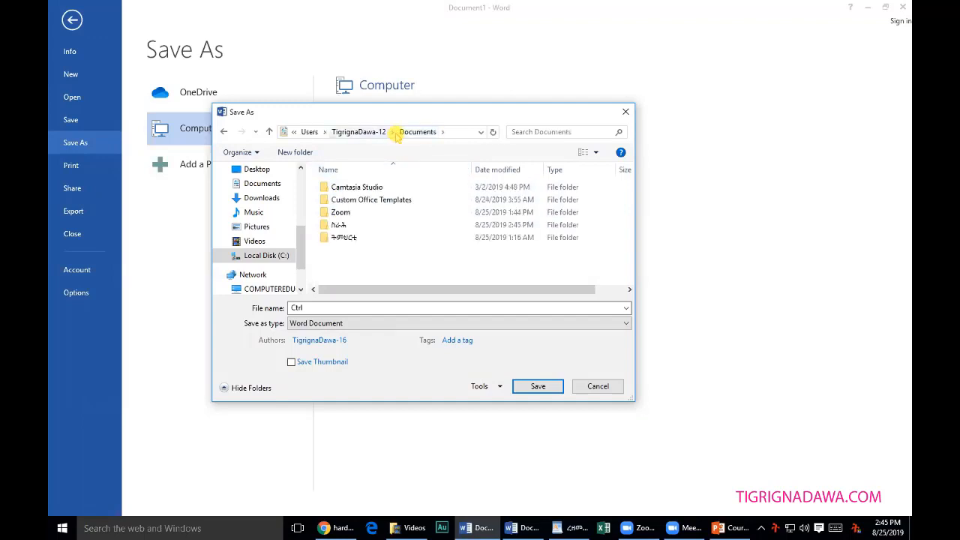
pyautogui.doubleClick(347, 226)
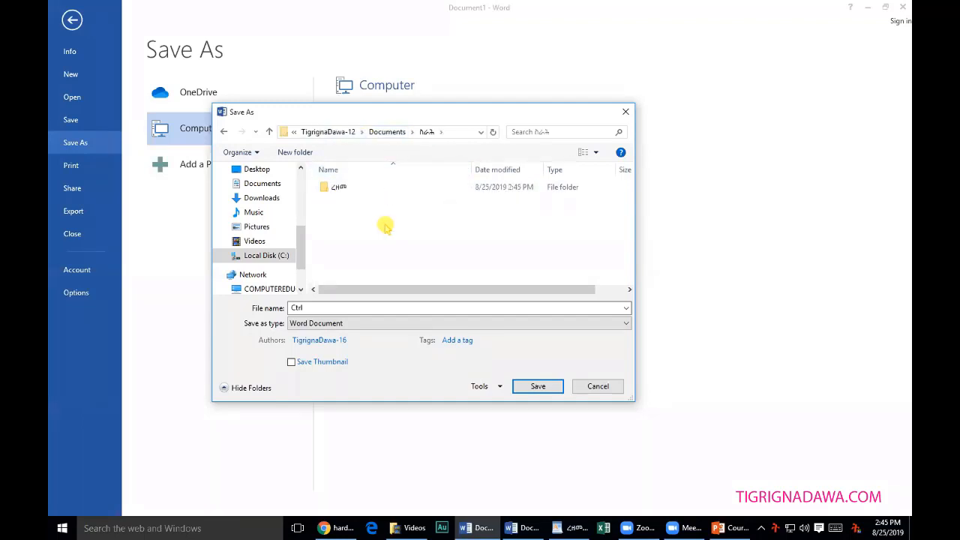
pyautogui.click(338, 190)
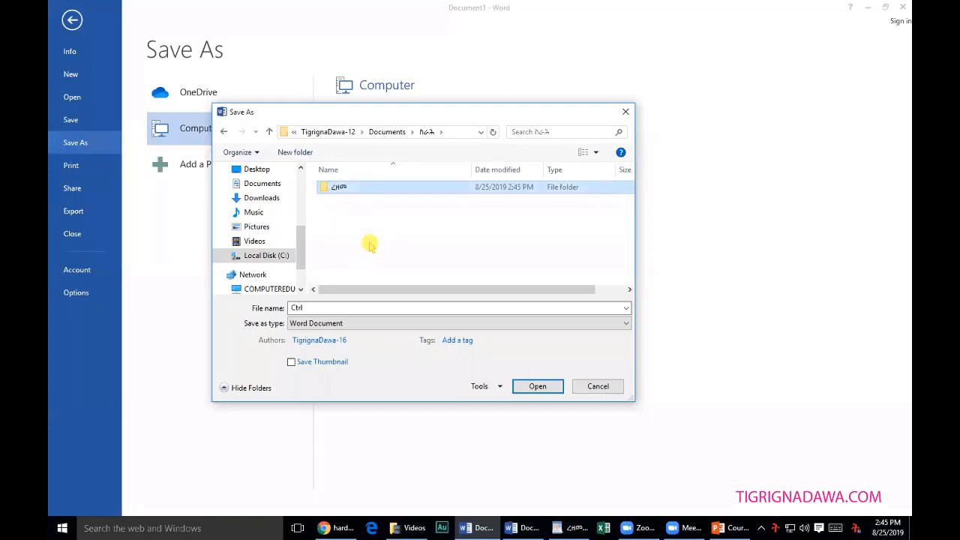
pyautogui.click(401, 240)
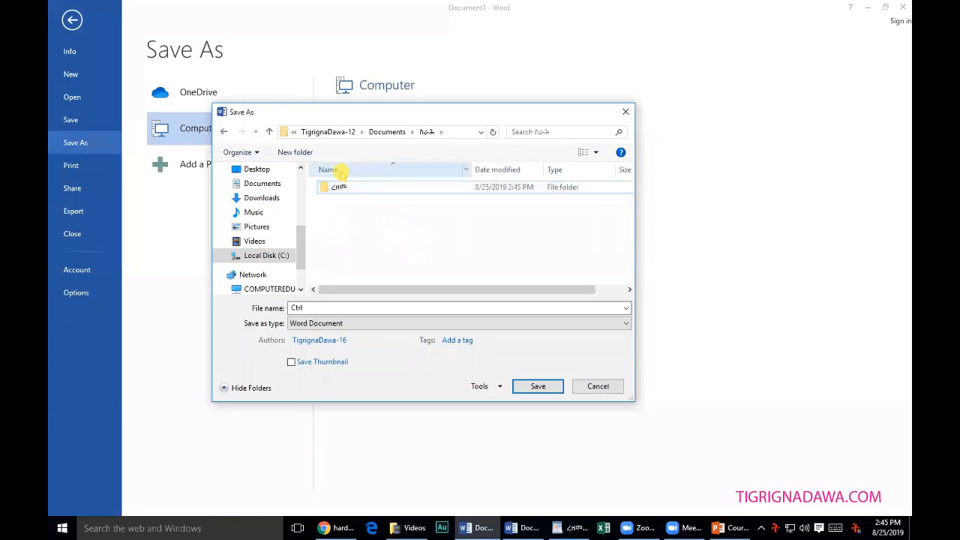
# Add an empty 'New folder' in ሰራሕ, abandon renaming ትግርኛ in Documents, then reopen ሰራሕ.
pyautogui.click(307, 152)
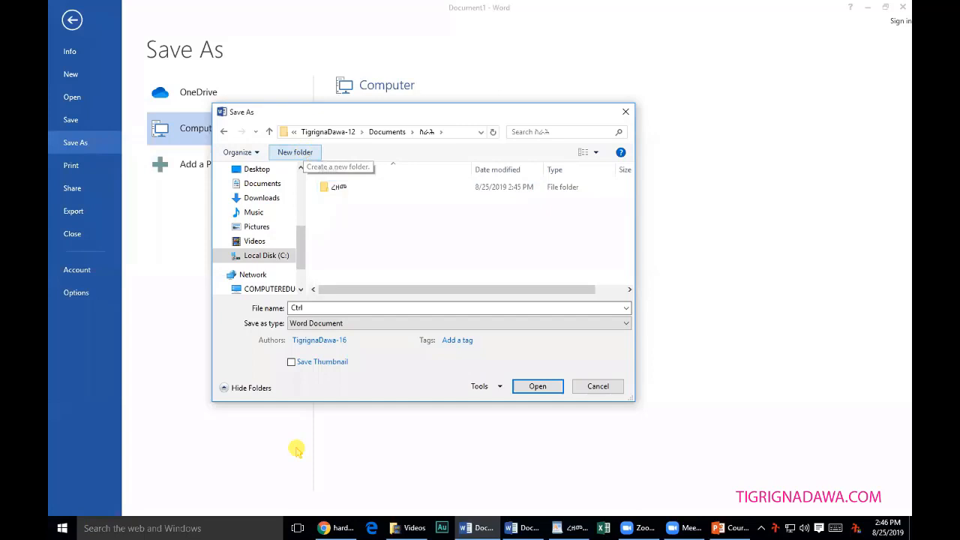
pyautogui.click(387, 132)
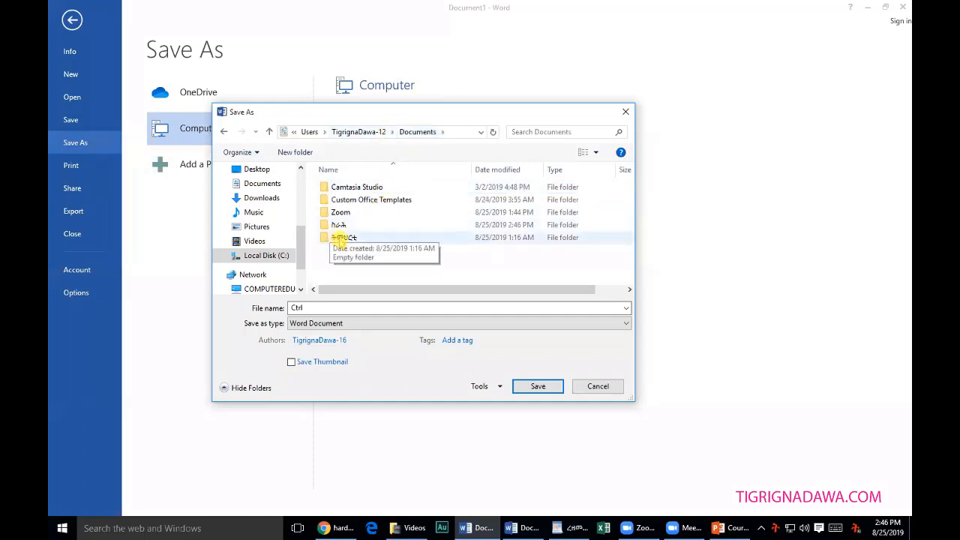
pyautogui.click(343, 237)
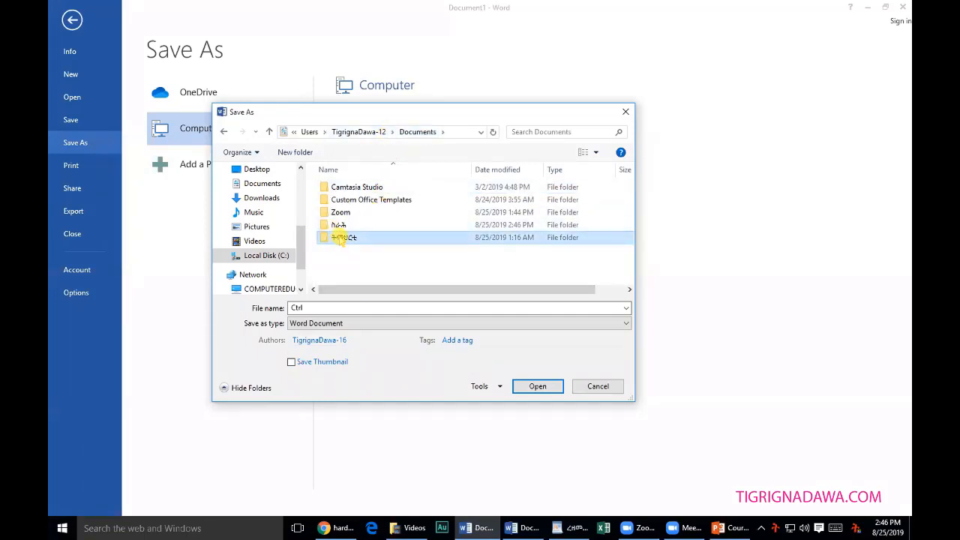
pyautogui.press('F2')
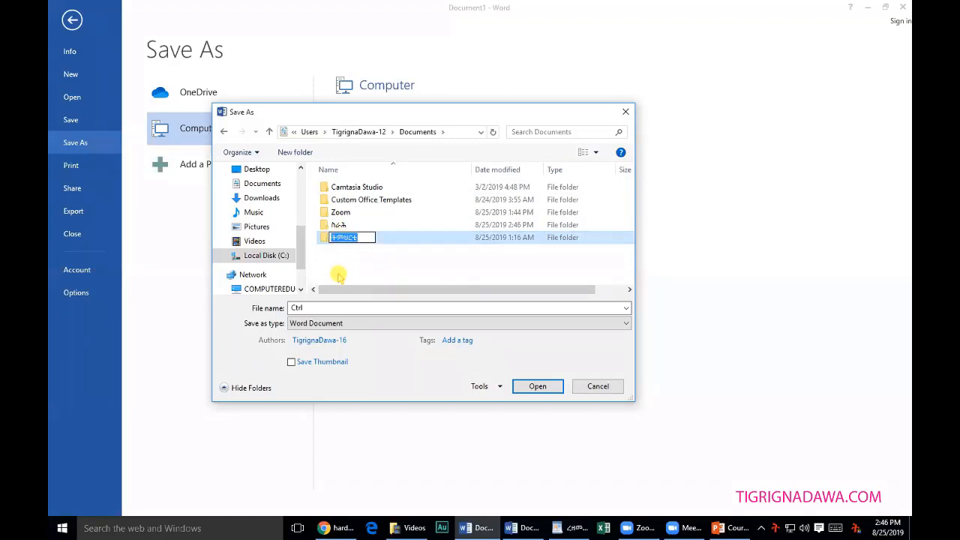
pyautogui.click(363, 257)
pyautogui.click(348, 238)
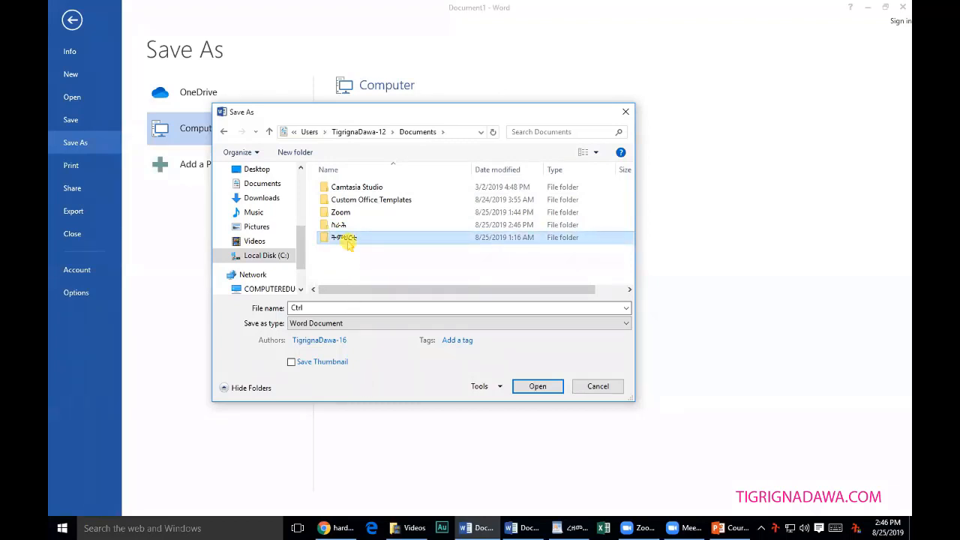
pyautogui.press('F2')
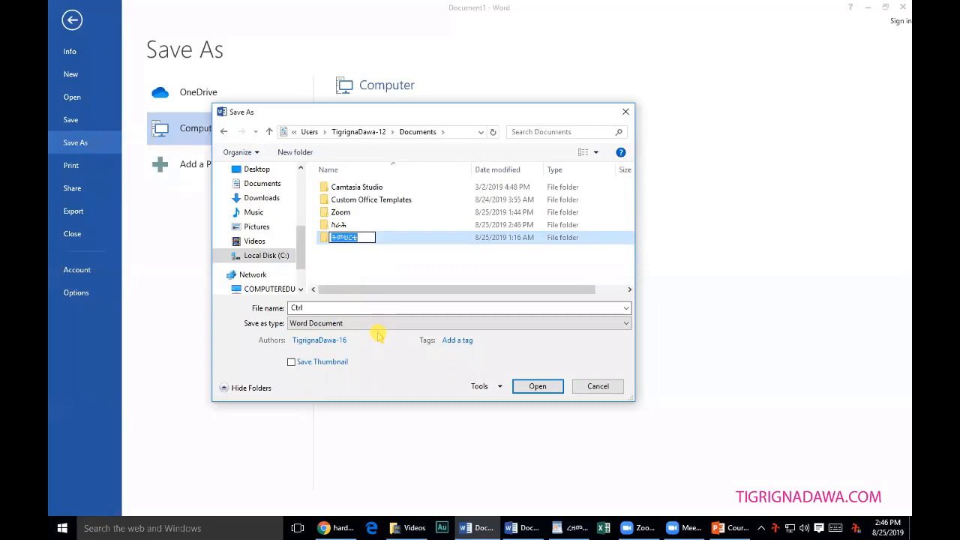
pyautogui.click(360, 267)
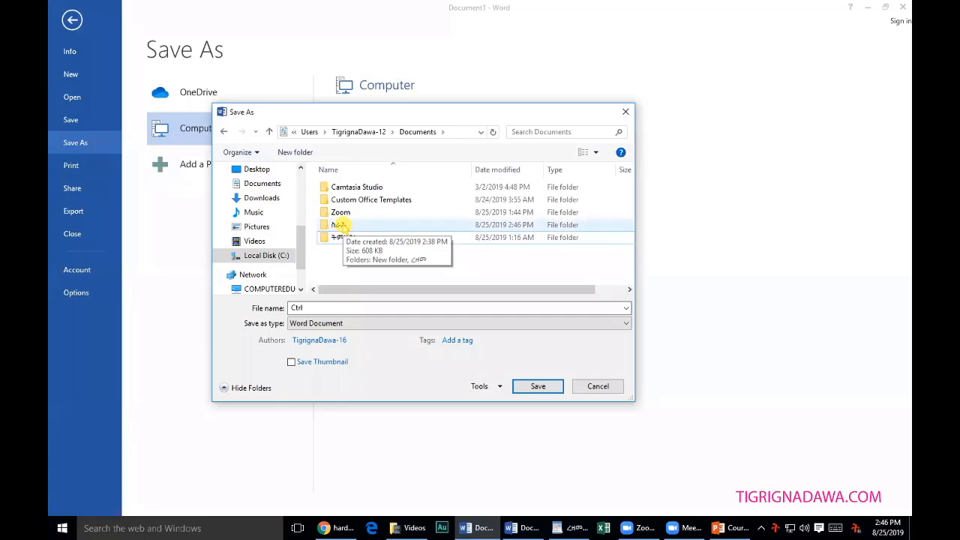
pyautogui.doubleClick(338, 224)
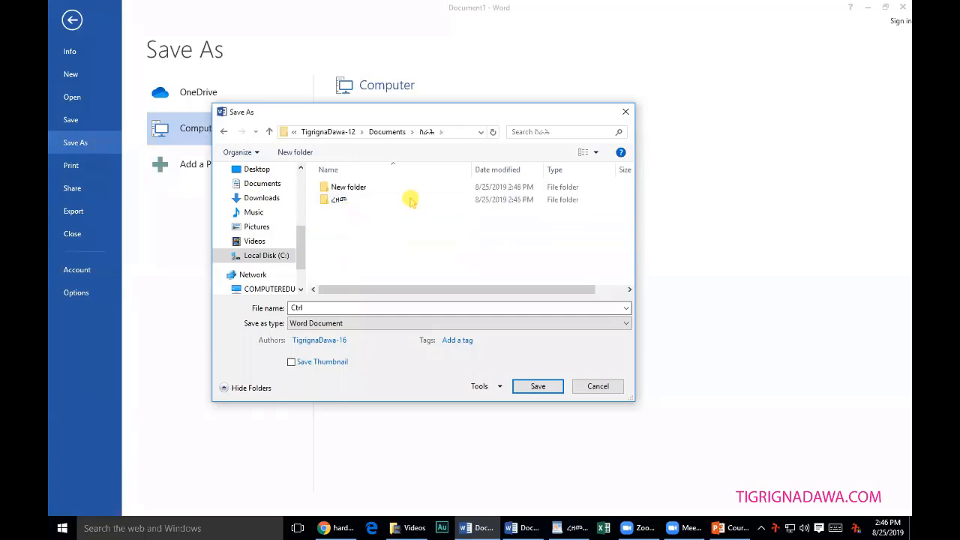
# Name the new folder in ሰራሕ ትምህርቲ.
pyautogui.click(352, 189)
pyautogui.click(368, 193)
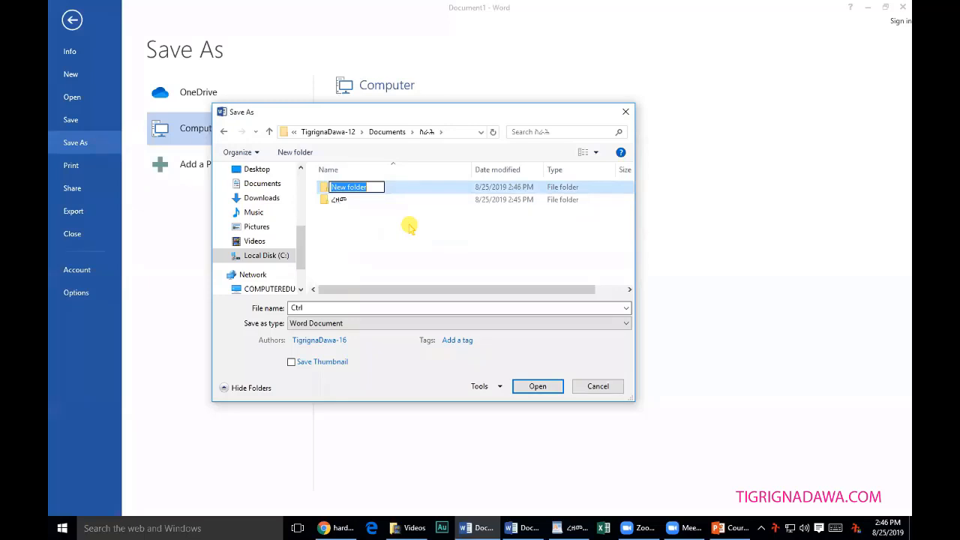
pyautogui.write('ትምህርቲ')
pyautogui.click(368, 231)
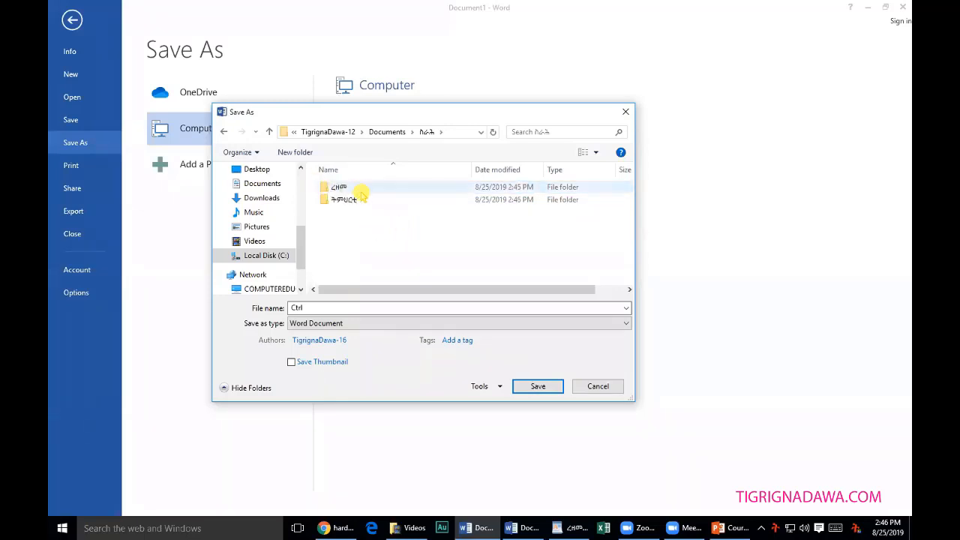
pyautogui.click(351, 200)
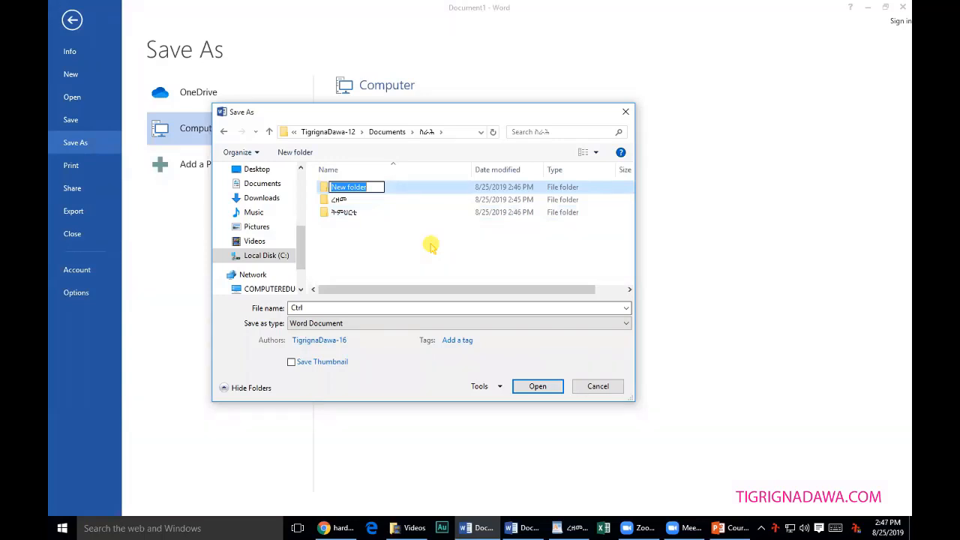
# Rename a folder to ጸሊምዓት, then open ረዘመ to show its two subfolders.
pyautogui.write('ጸ')
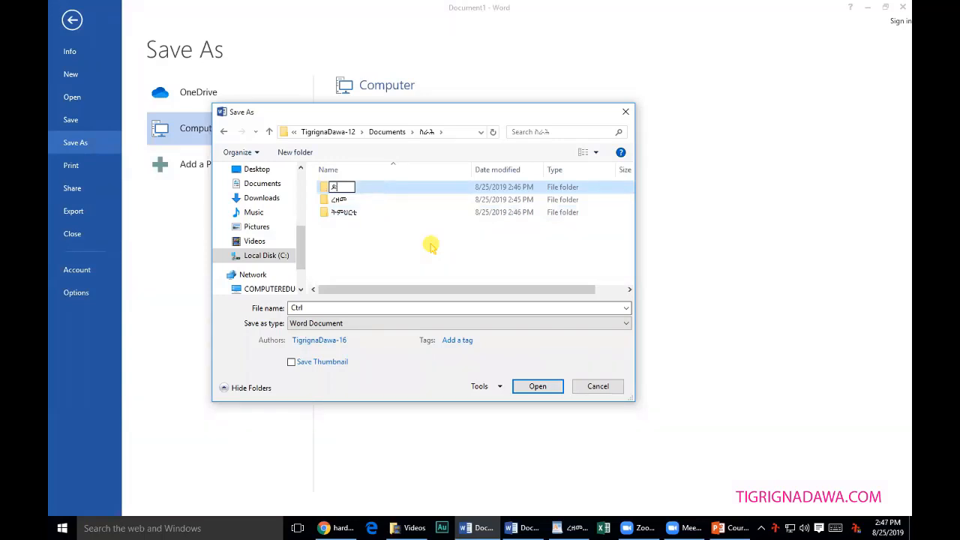
pyautogui.write('ሊምዓት')
pyautogui.press('BackSpace')
pyautogui.write('ት')
pyautogui.press('Return')
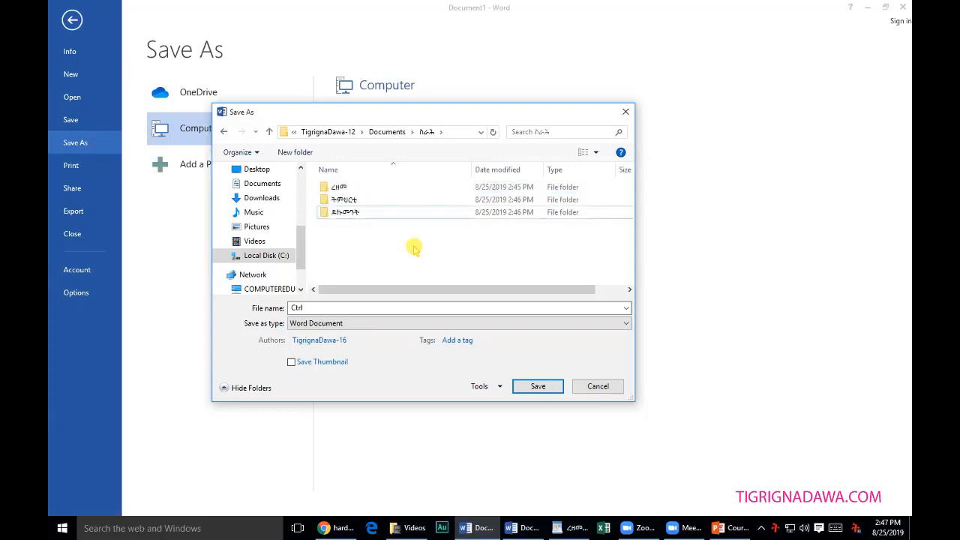
pyautogui.click(358, 216)
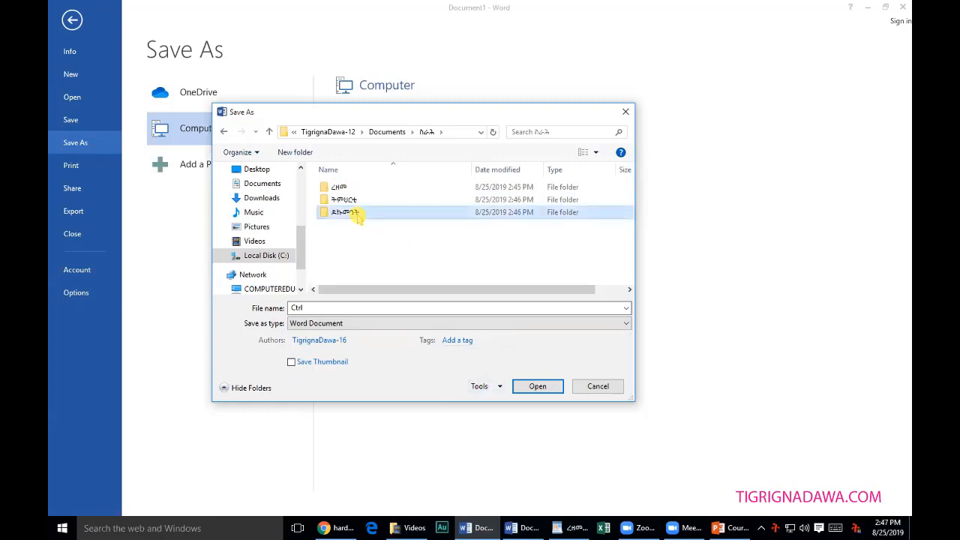
pyautogui.doubleClick(348, 189)
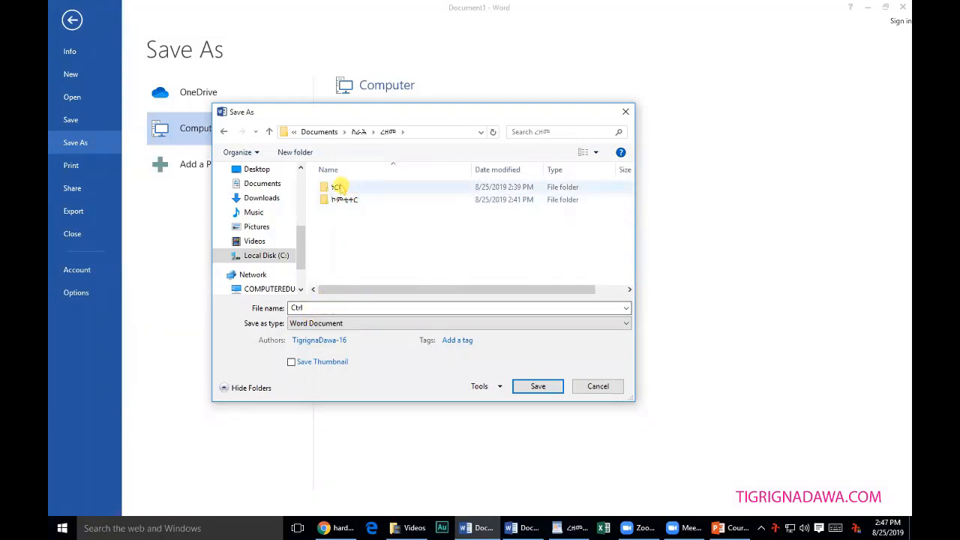
# Inside ረዘመ's first subfolder, create and open a new folder named ማይክሮሶፍት ዎርድ.
pyautogui.doubleClick(335, 187)
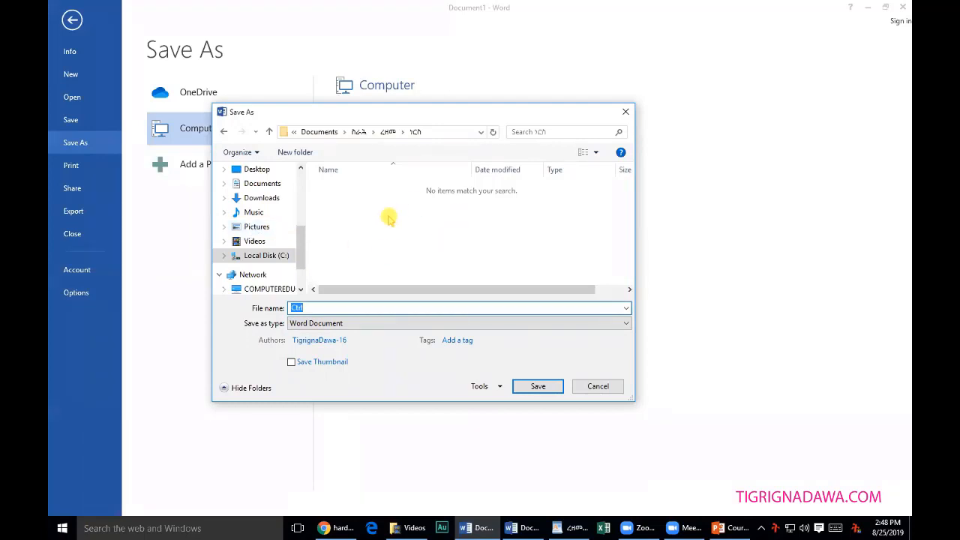
pyautogui.click(281, 152)
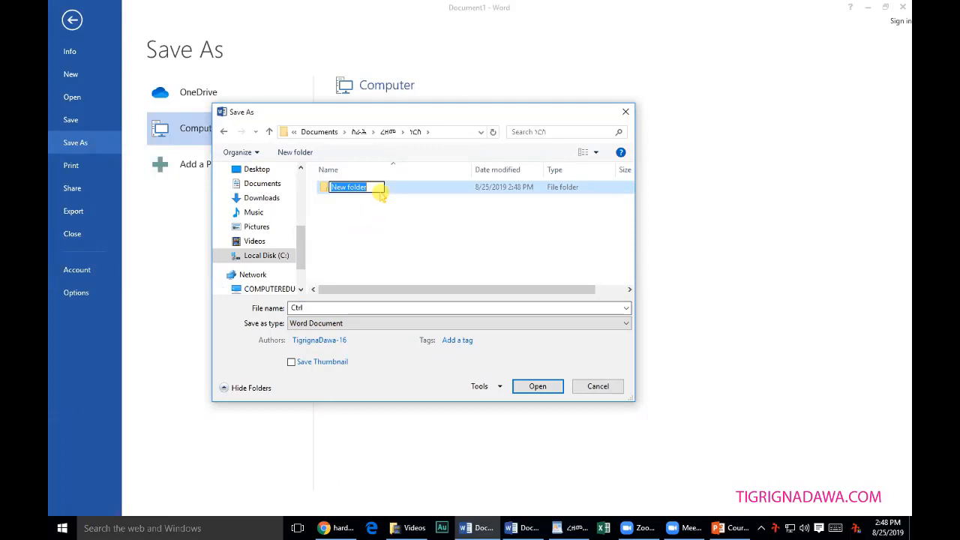
pyautogui.click(380, 192)
pyautogui.click(355, 187)
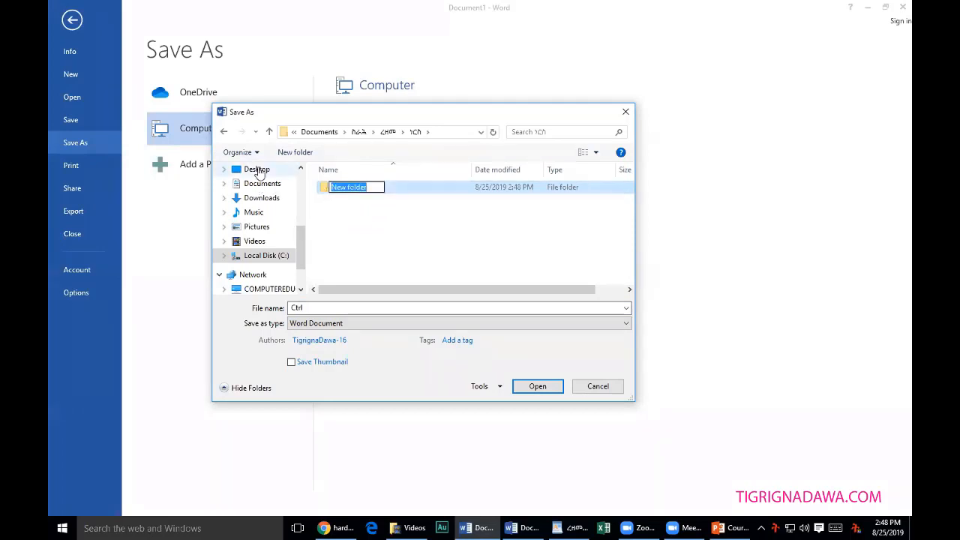
pyautogui.write('ምጽ')
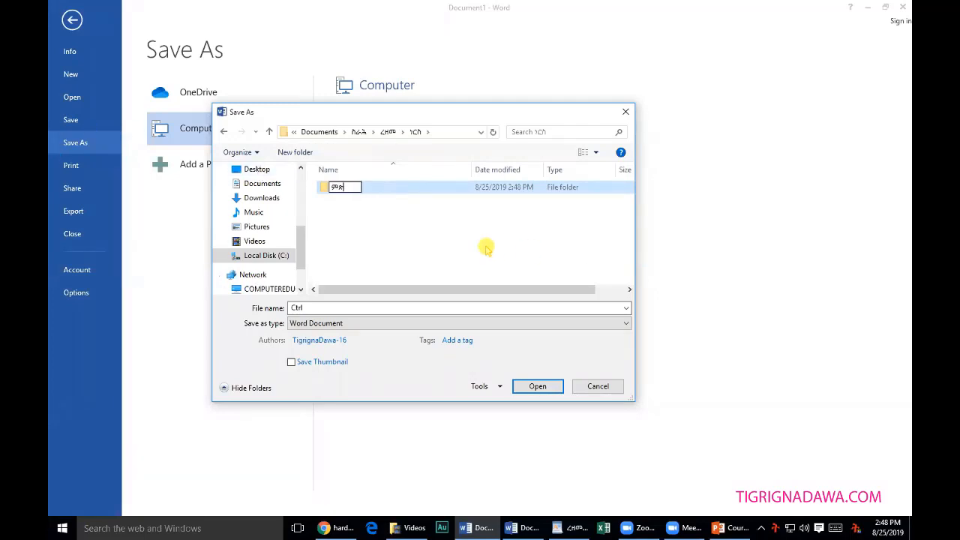
pyautogui.press('BackSpace')
pyautogui.press('BackSpace')
pyautogui.write('ም')
pyautogui.write('ማይ')
pyautogui.write('ክሮ')
pyautogui.write('ሶፍት ዎ')
pyautogui.write('ርድ')
pyautogui.click(426, 248)
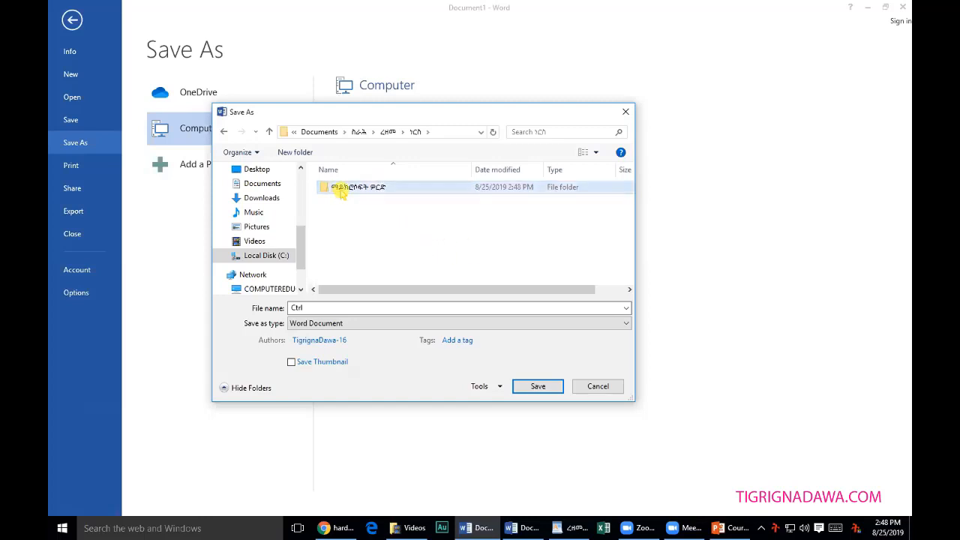
pyautogui.doubleClick(349, 187)
# Save the document there under the file name ረዘመ 1.
pyautogui.doubleClick(321, 307)
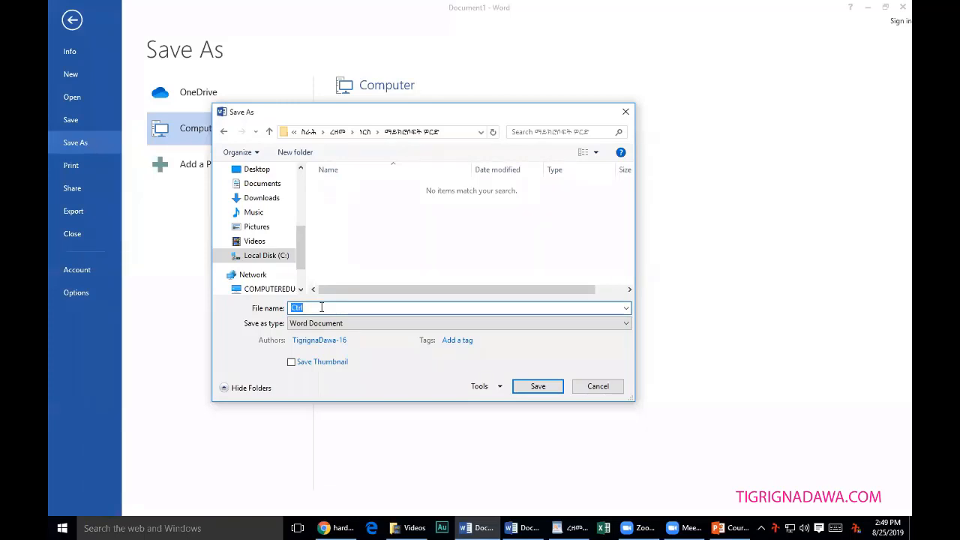
pyautogui.write('ር')
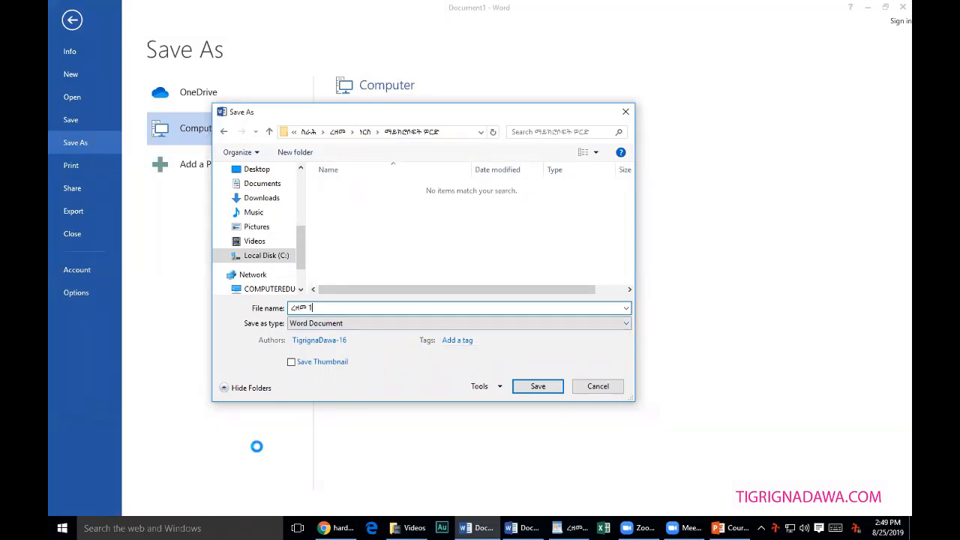
pyautogui.click(536, 387)
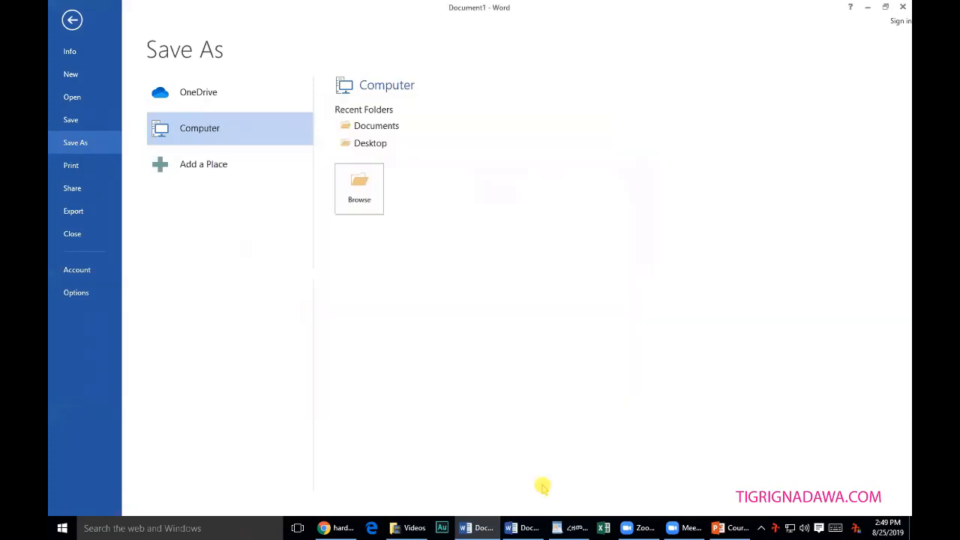
# Browse Documents > ሰራሕ > ረዘመ to the letter's folder and check the ማይክሮሶፍት ዎርድ folder's contents.
pyautogui.click(412, 523)
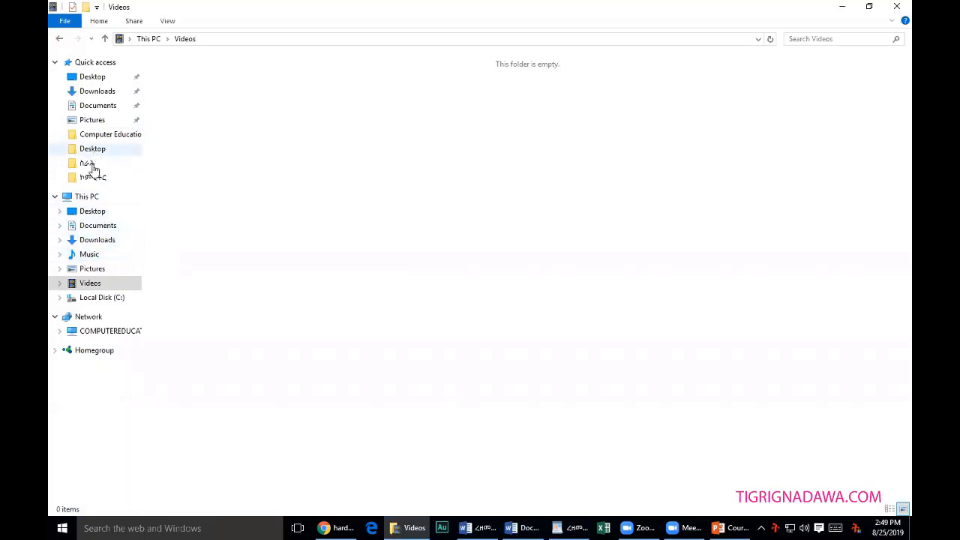
pyautogui.click(105, 225)
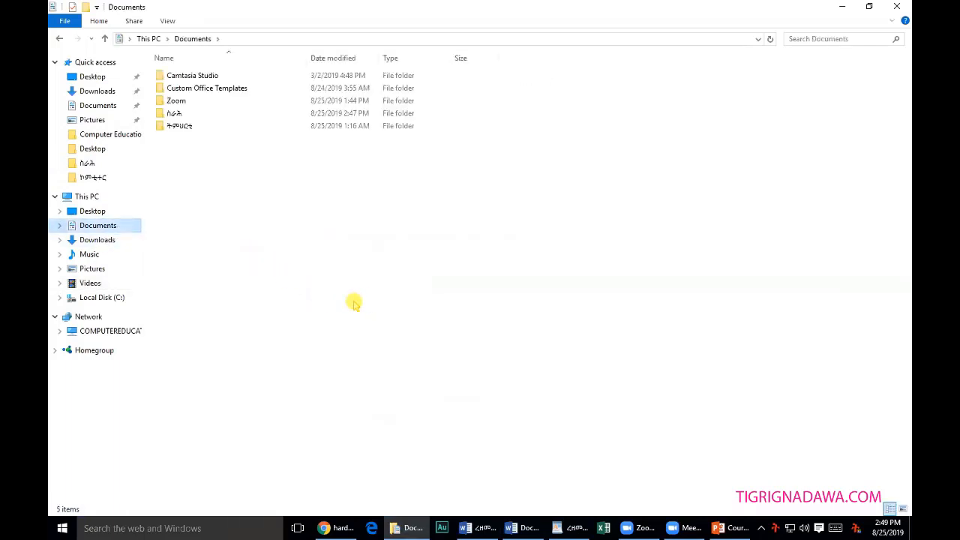
pyautogui.click(173, 114)
pyautogui.doubleClick(173, 114)
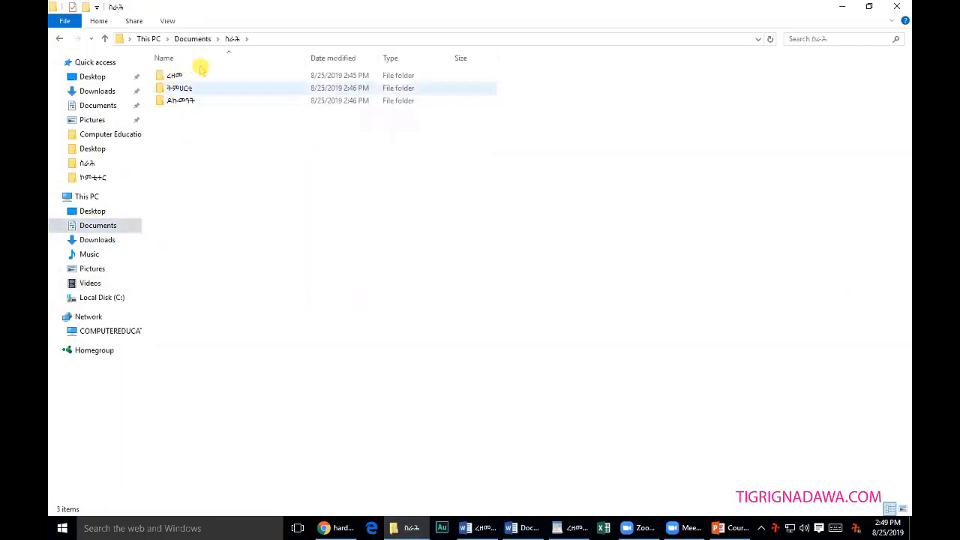
pyautogui.doubleClick(180, 76)
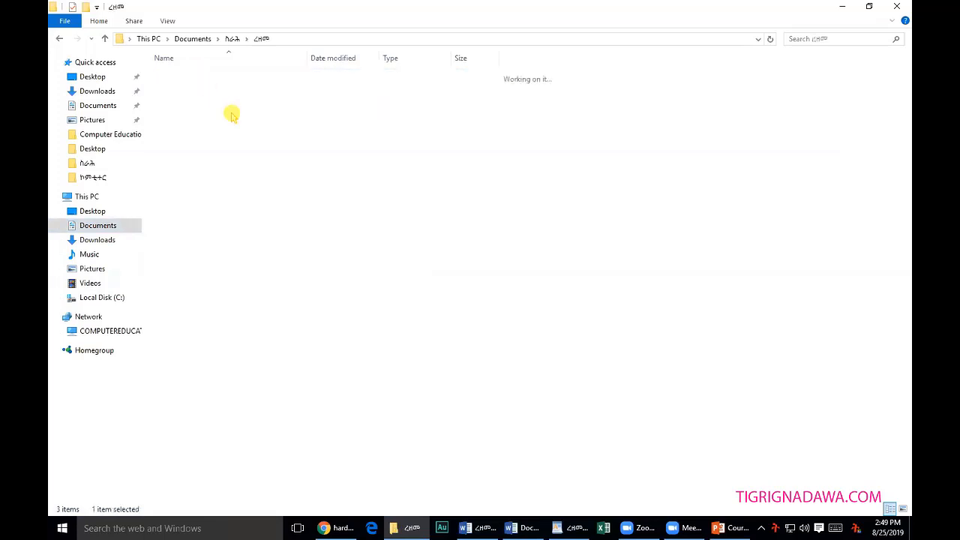
pyautogui.doubleClick(180, 76)
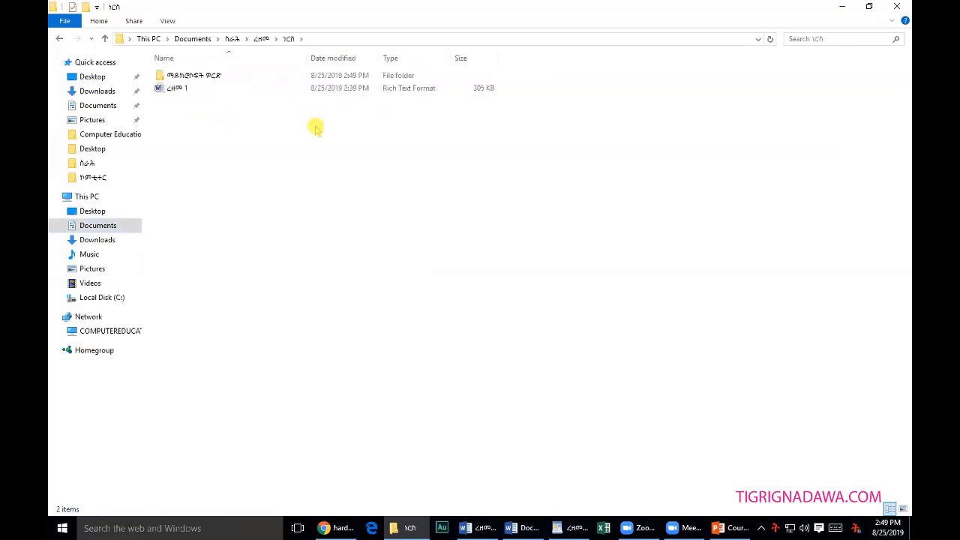
pyautogui.click(177, 90)
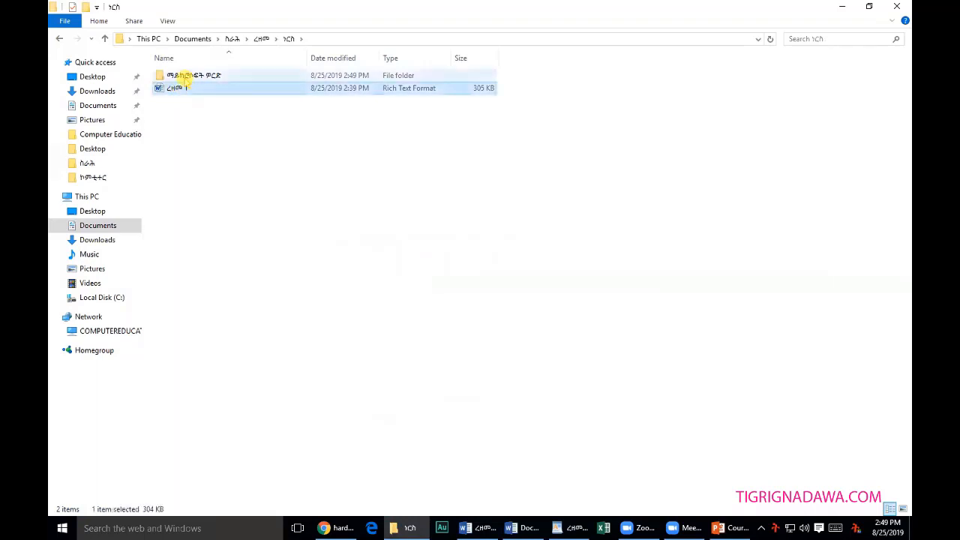
pyautogui.click(194, 78)
pyautogui.doubleClick(199, 79)
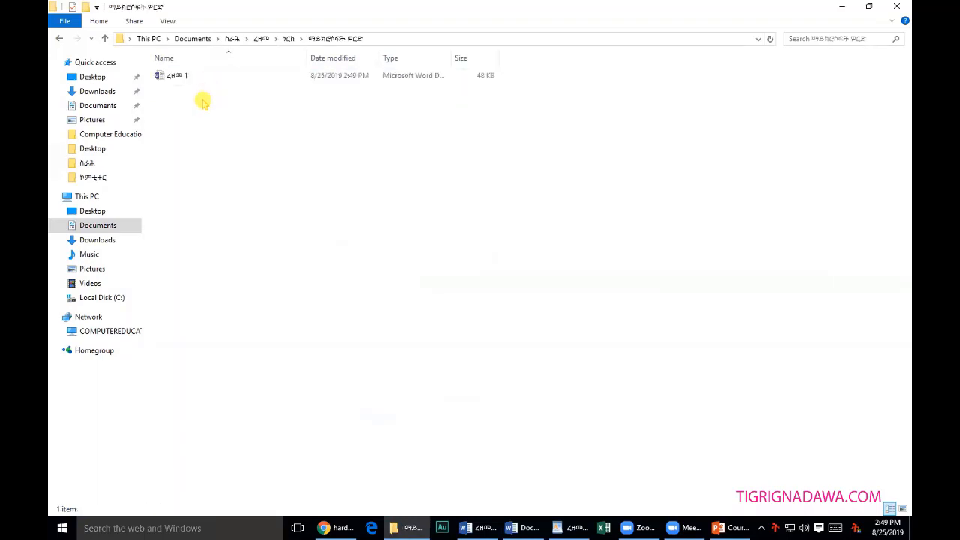
pyautogui.click(106, 39)
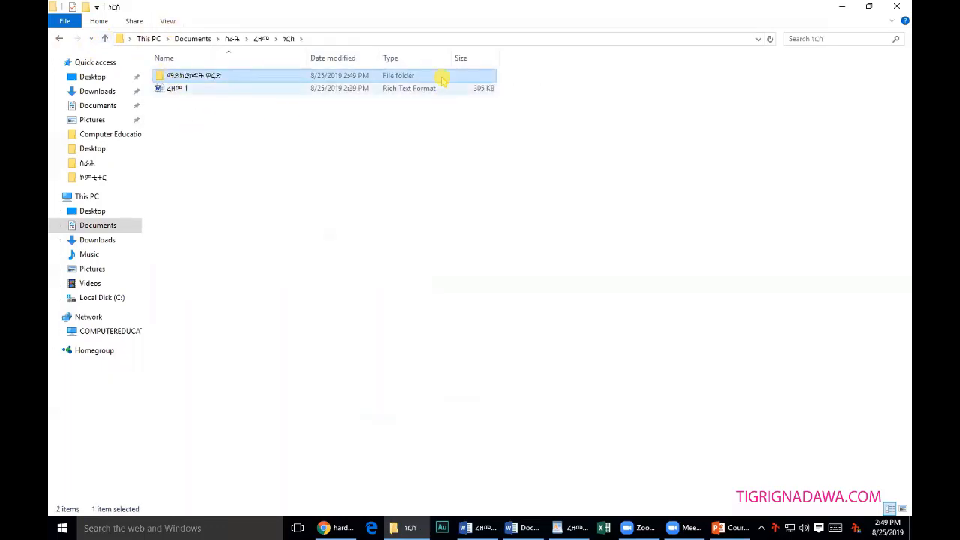
# Create a new folder named ዎርድፓድ and move the ረዘመ 1 RTF letter into it.
pyautogui.click(85, 7)
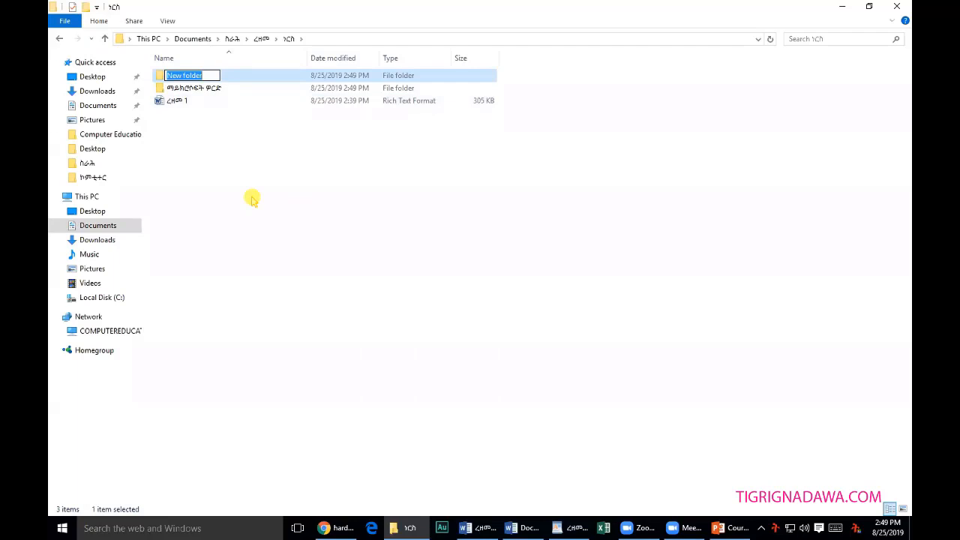
pyautogui.write('ው')
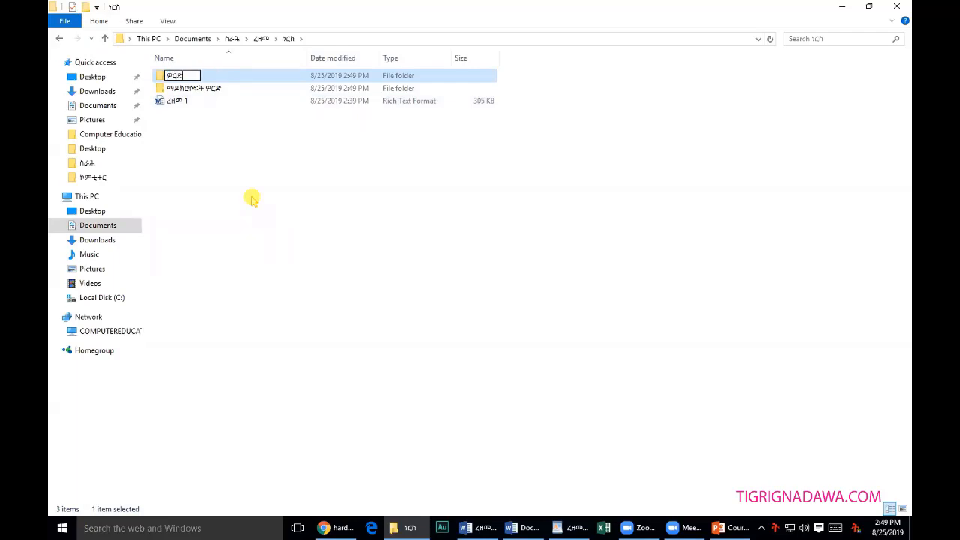
pyautogui.write('ርድፓድ')
pyautogui.click(248, 237)
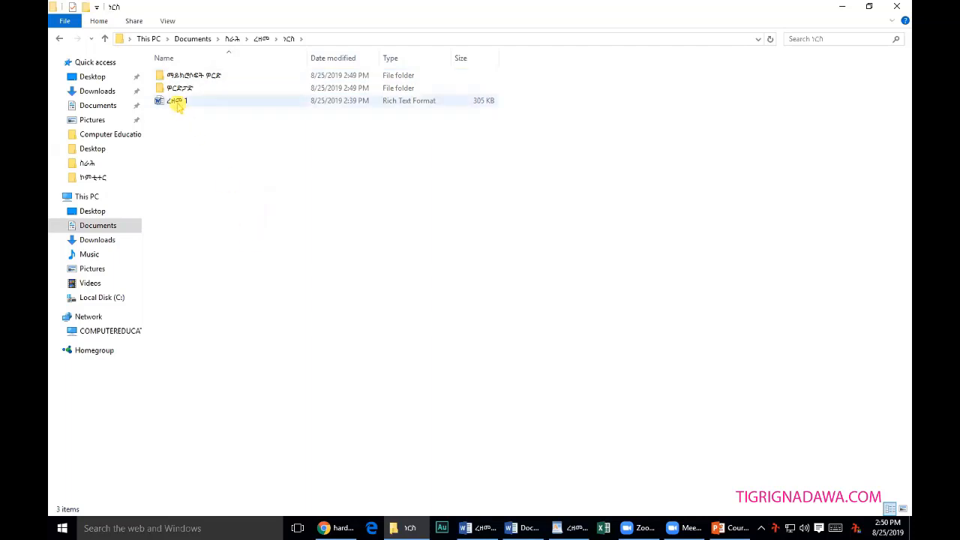
pyautogui.moveTo(178, 106); pyautogui.dragTo(185, 88)
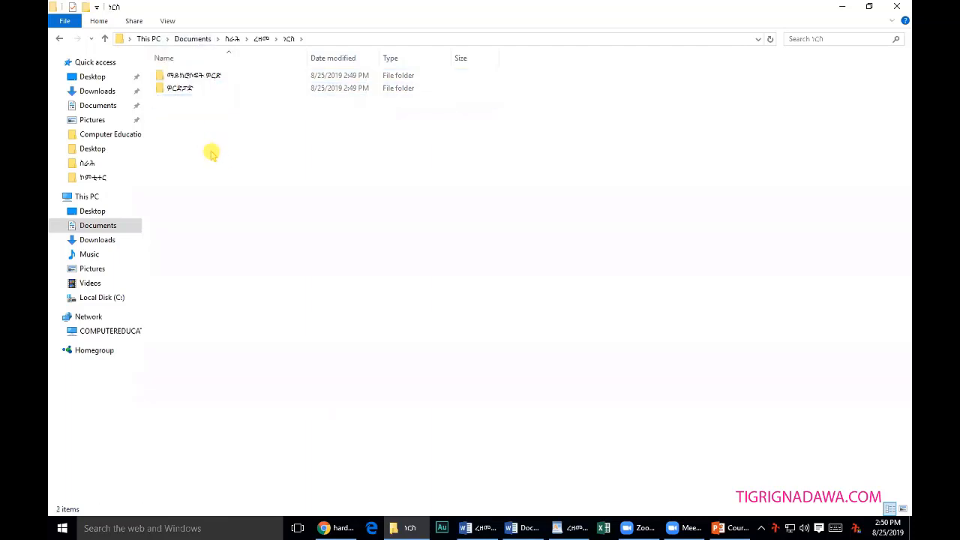
pyautogui.click(869, 8)
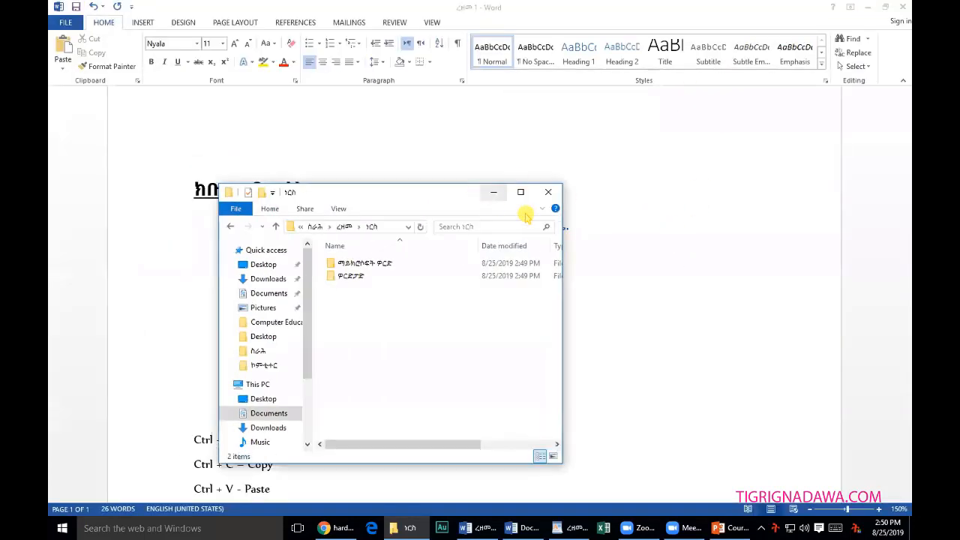
# Minimize the Word document and the File Explorer window, leaving the bare desktop.
pyautogui.click(589, 219)
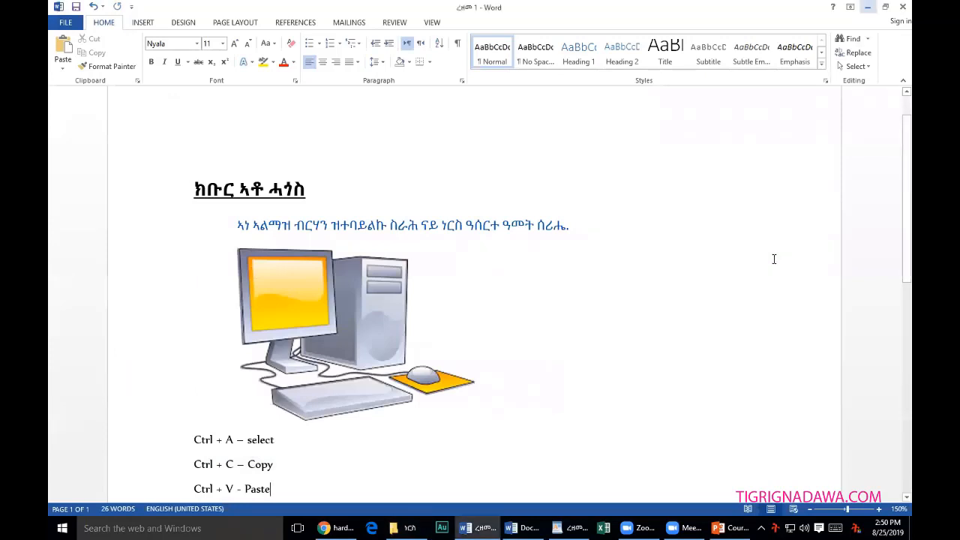
pyautogui.click(868, 7)
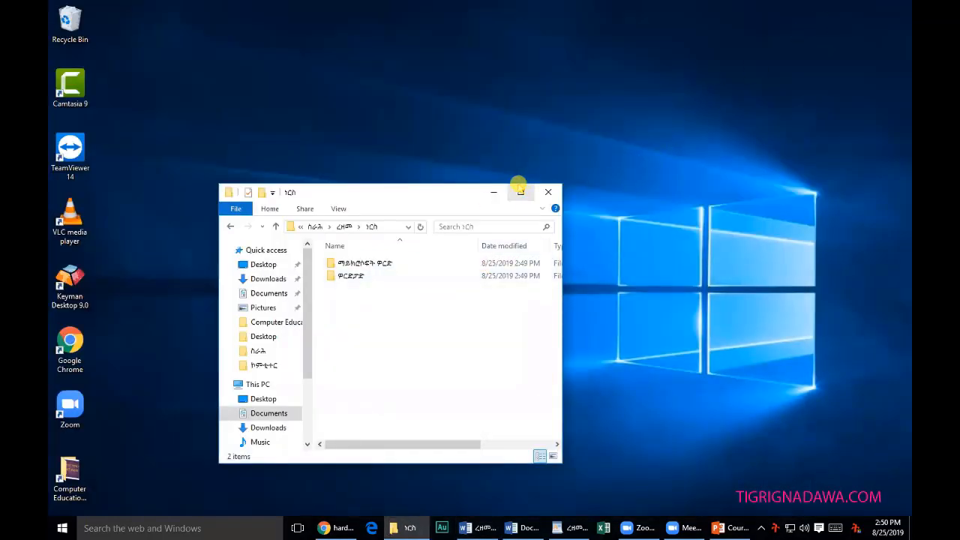
pyautogui.click(494, 193)
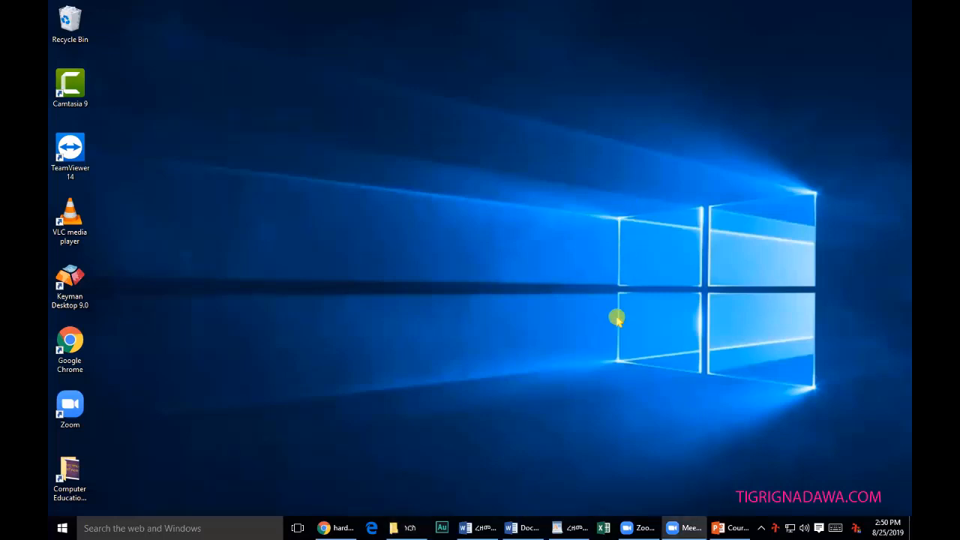